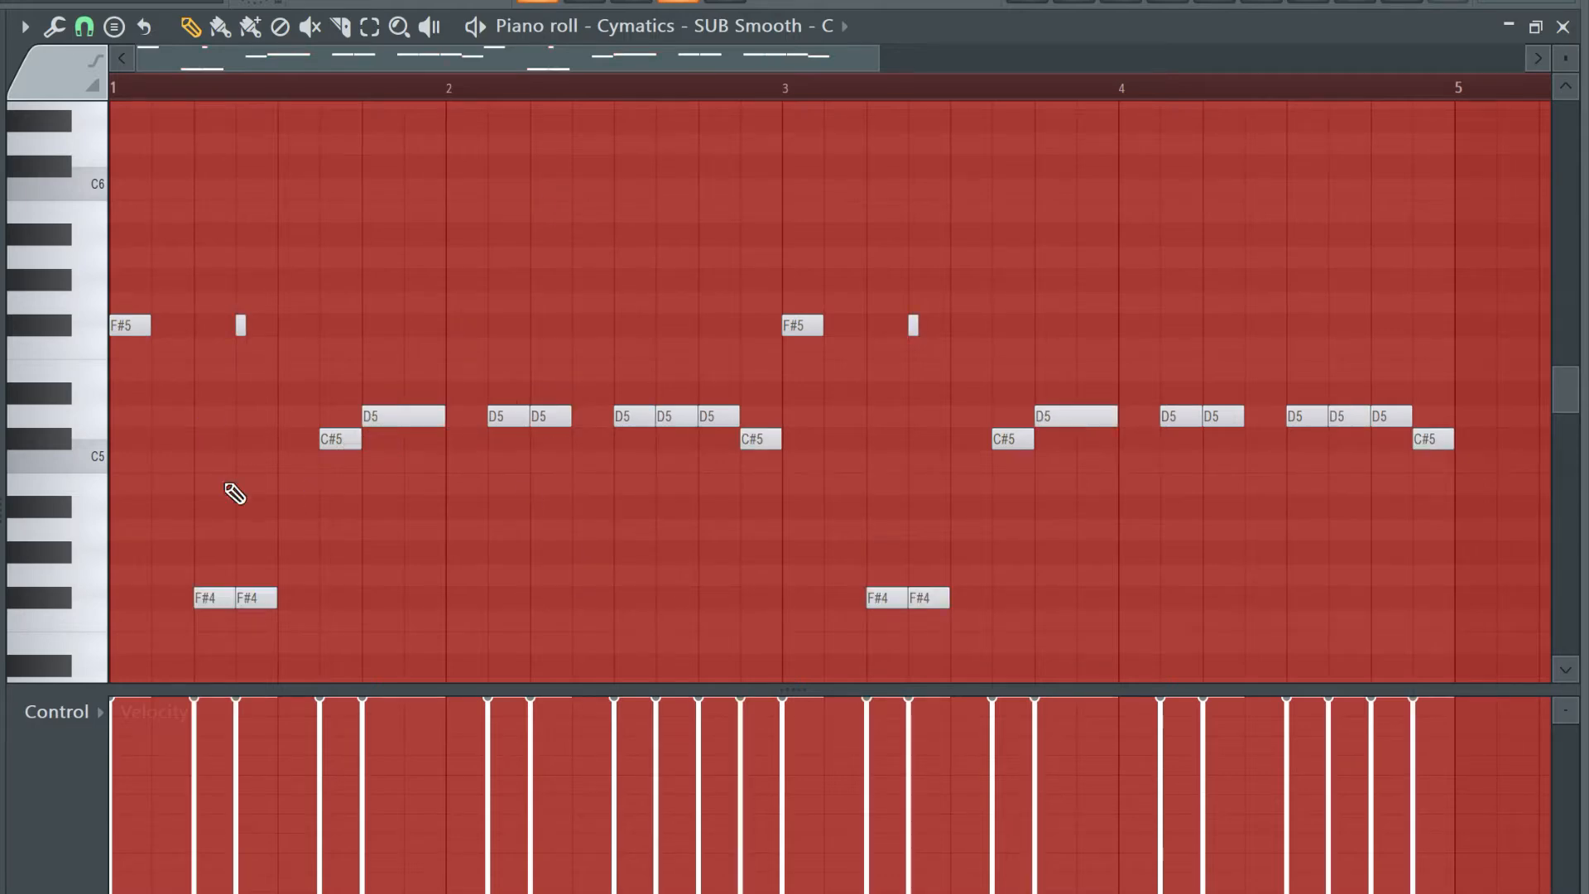
Examine the Cymatics bass notes in the piano roll, close up and in full, and show the channel rack
left_click_drag(880, 56, 499, 162)
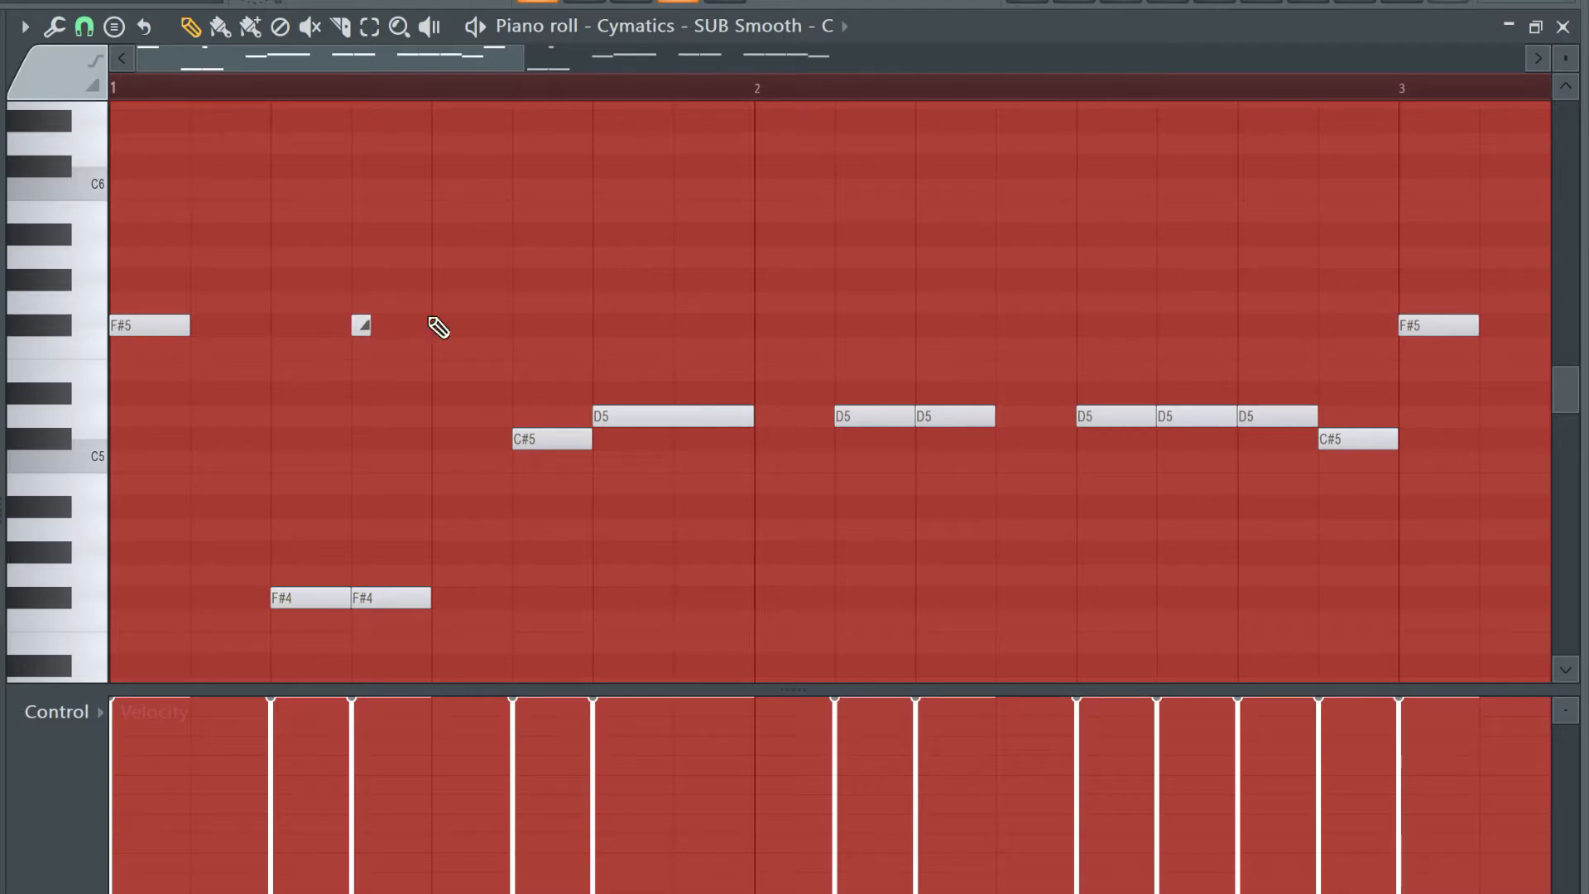
left_click_drag(526, 57, 933, 196)
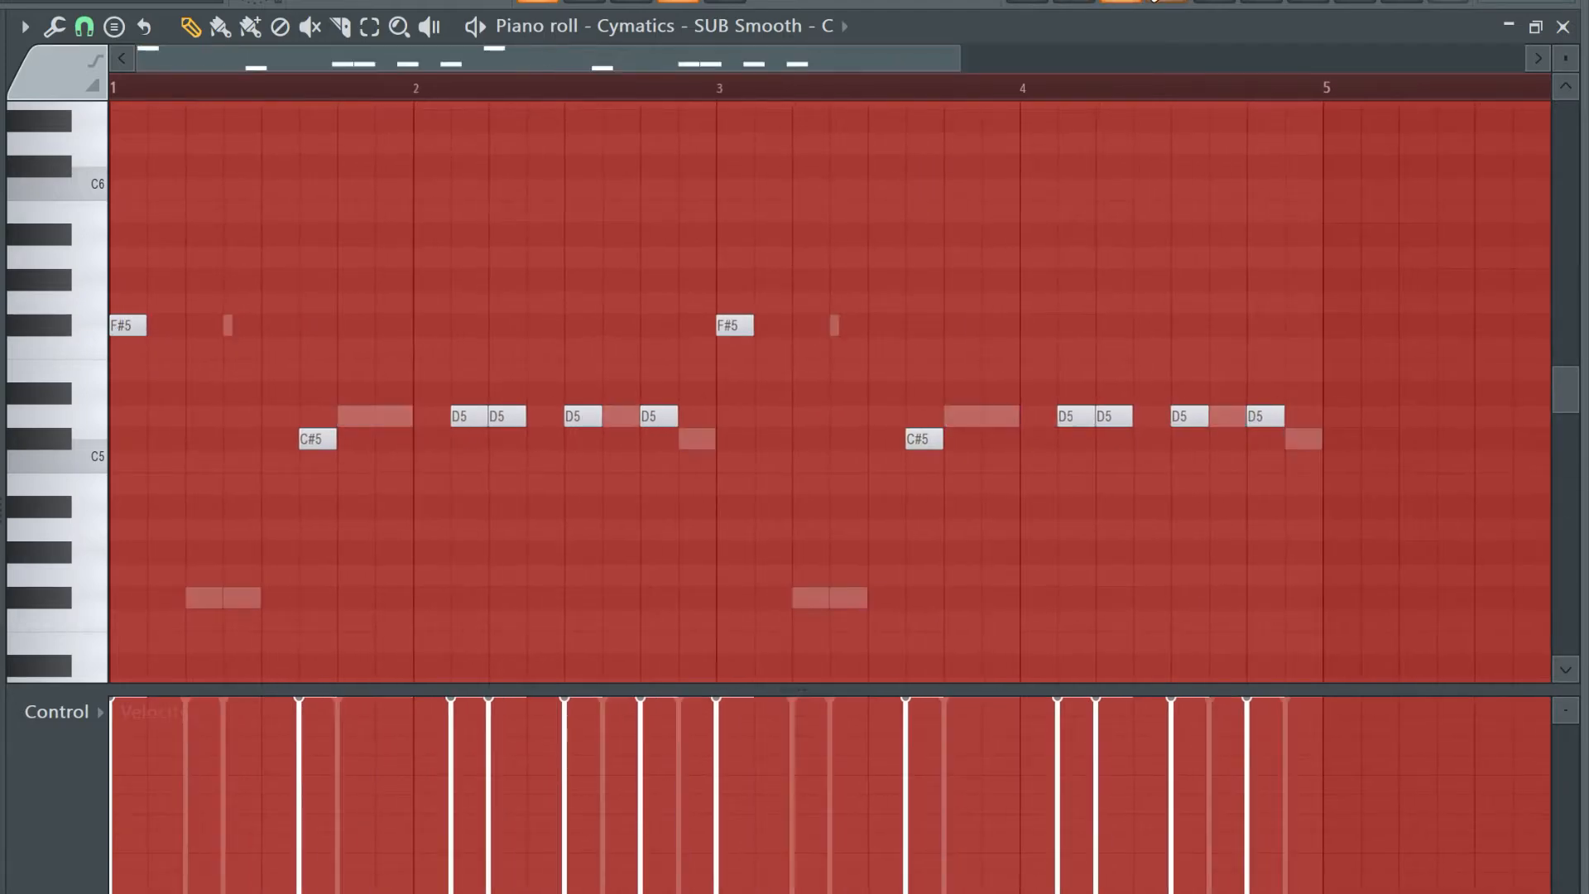
key("F6")
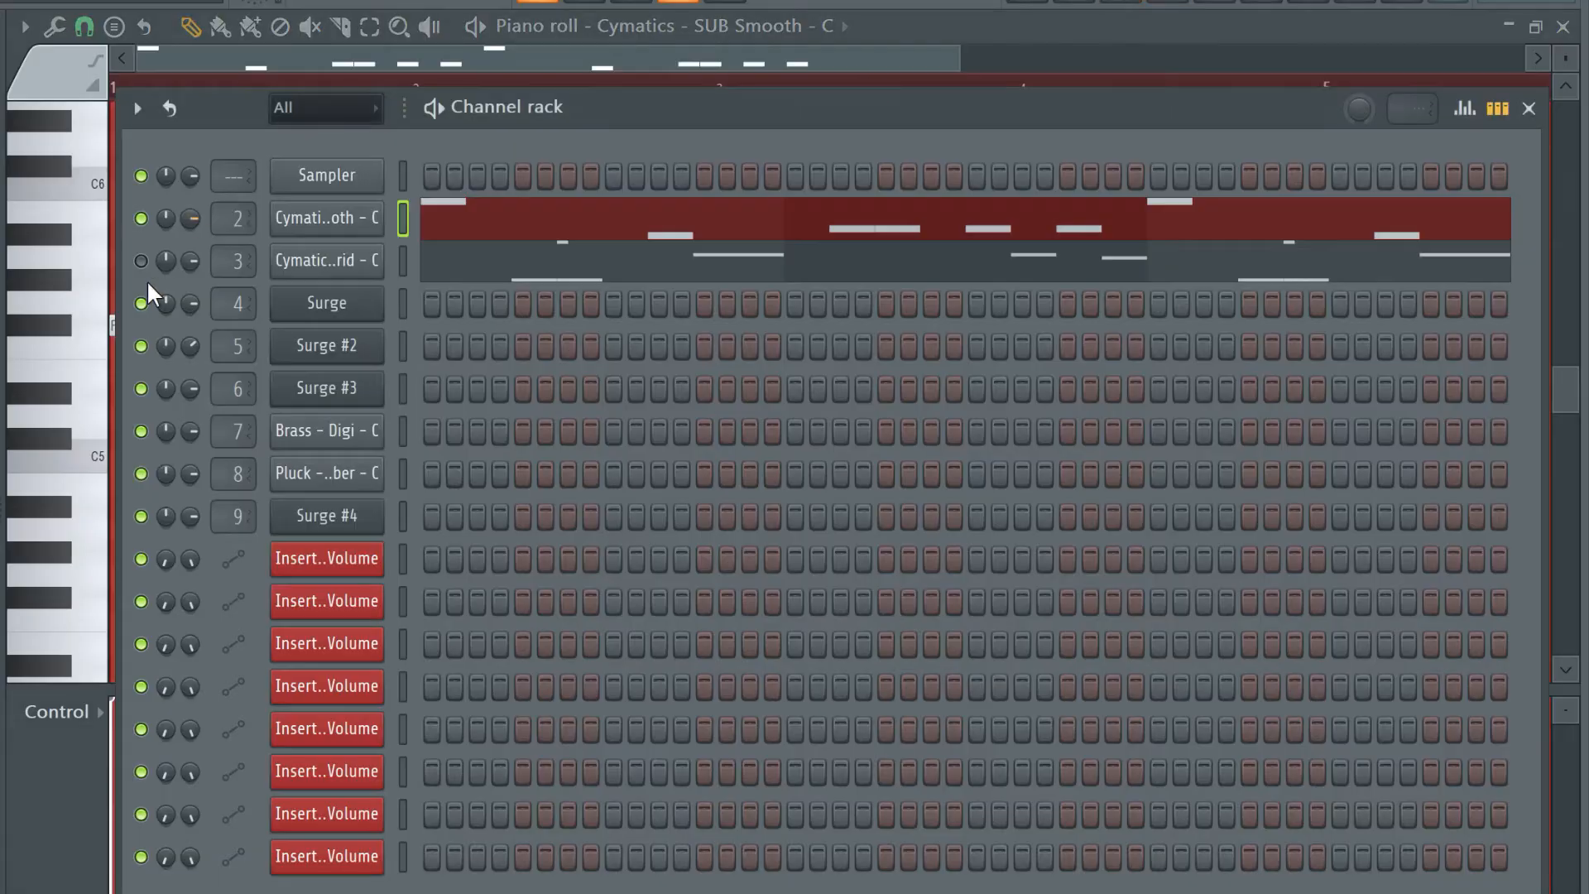
Inspect the bass effects: Fruity Fast Dist on mixer Insert 2 and Fruity parametric EQ 2 on Insert 3
left_click(476, 27)
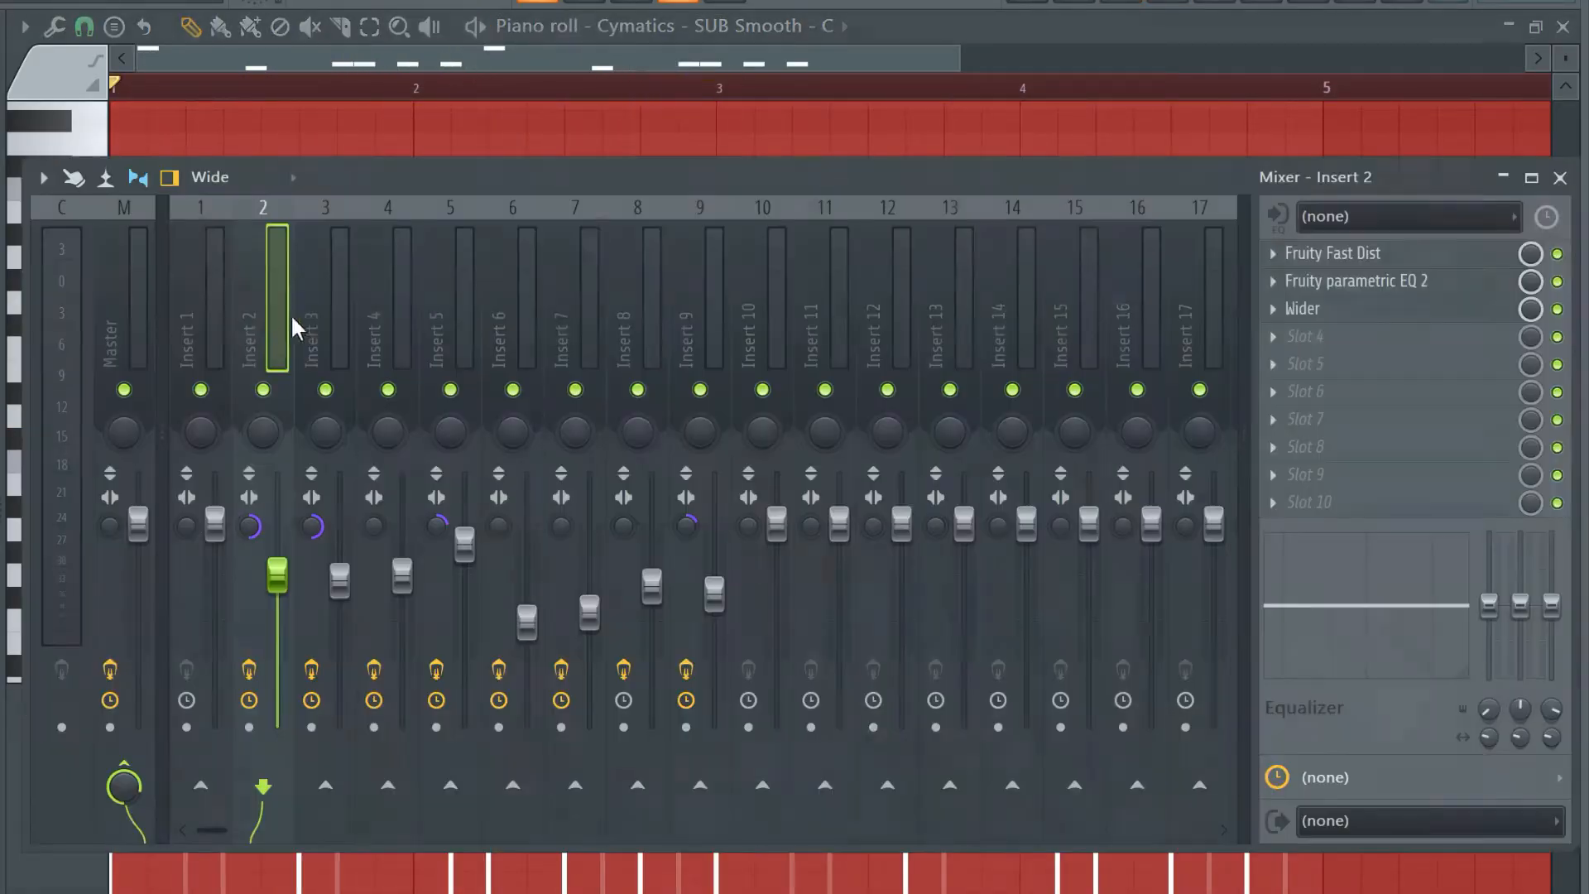
left_click(1341, 253)
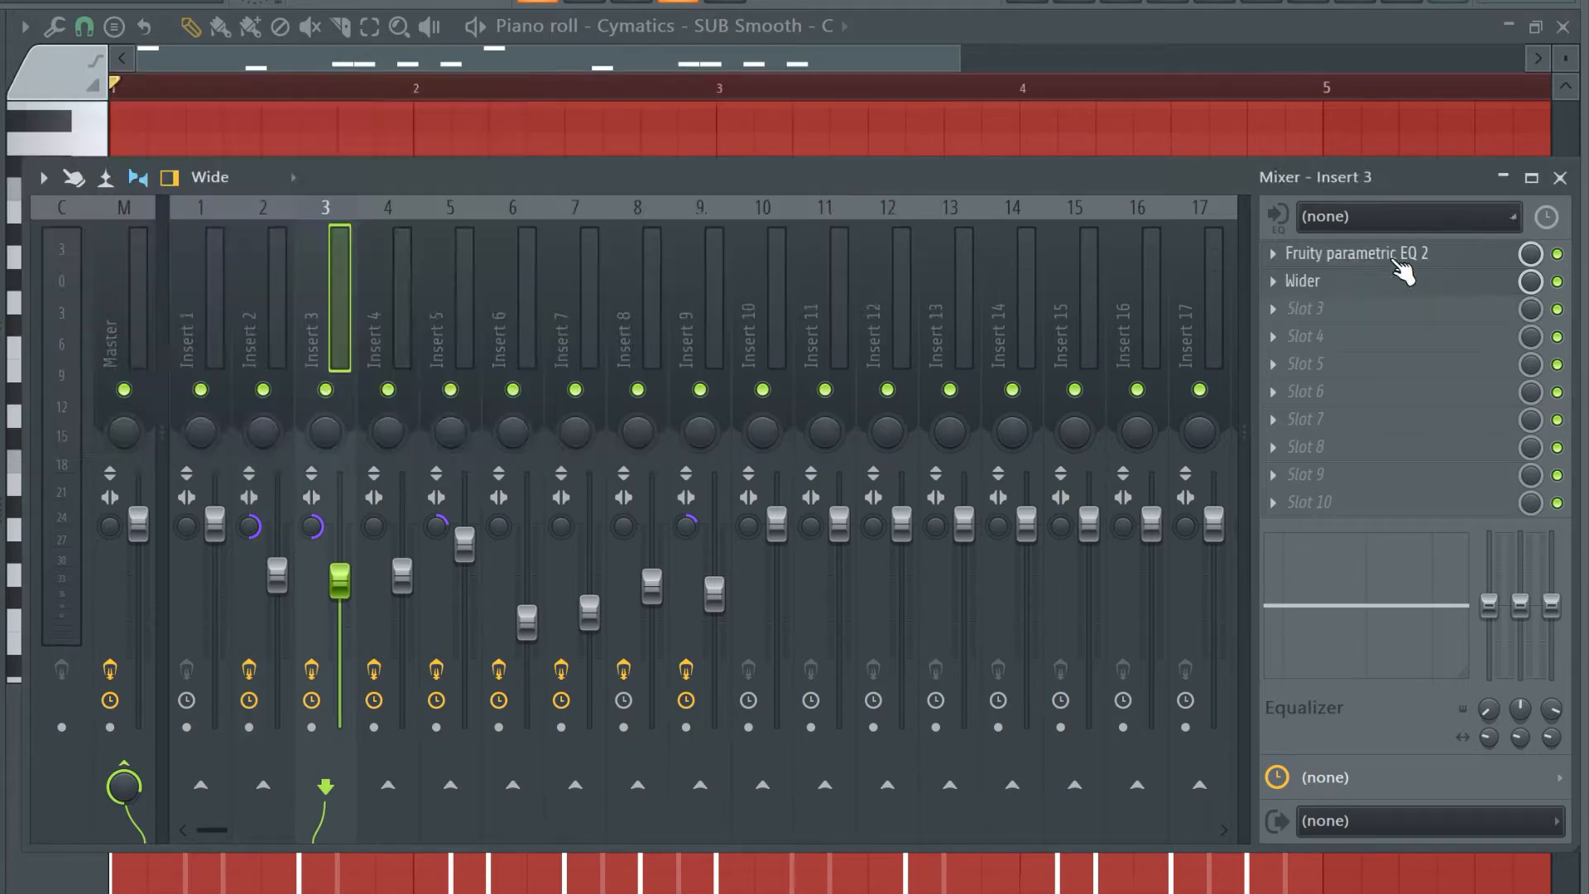
left_click(1390, 257)
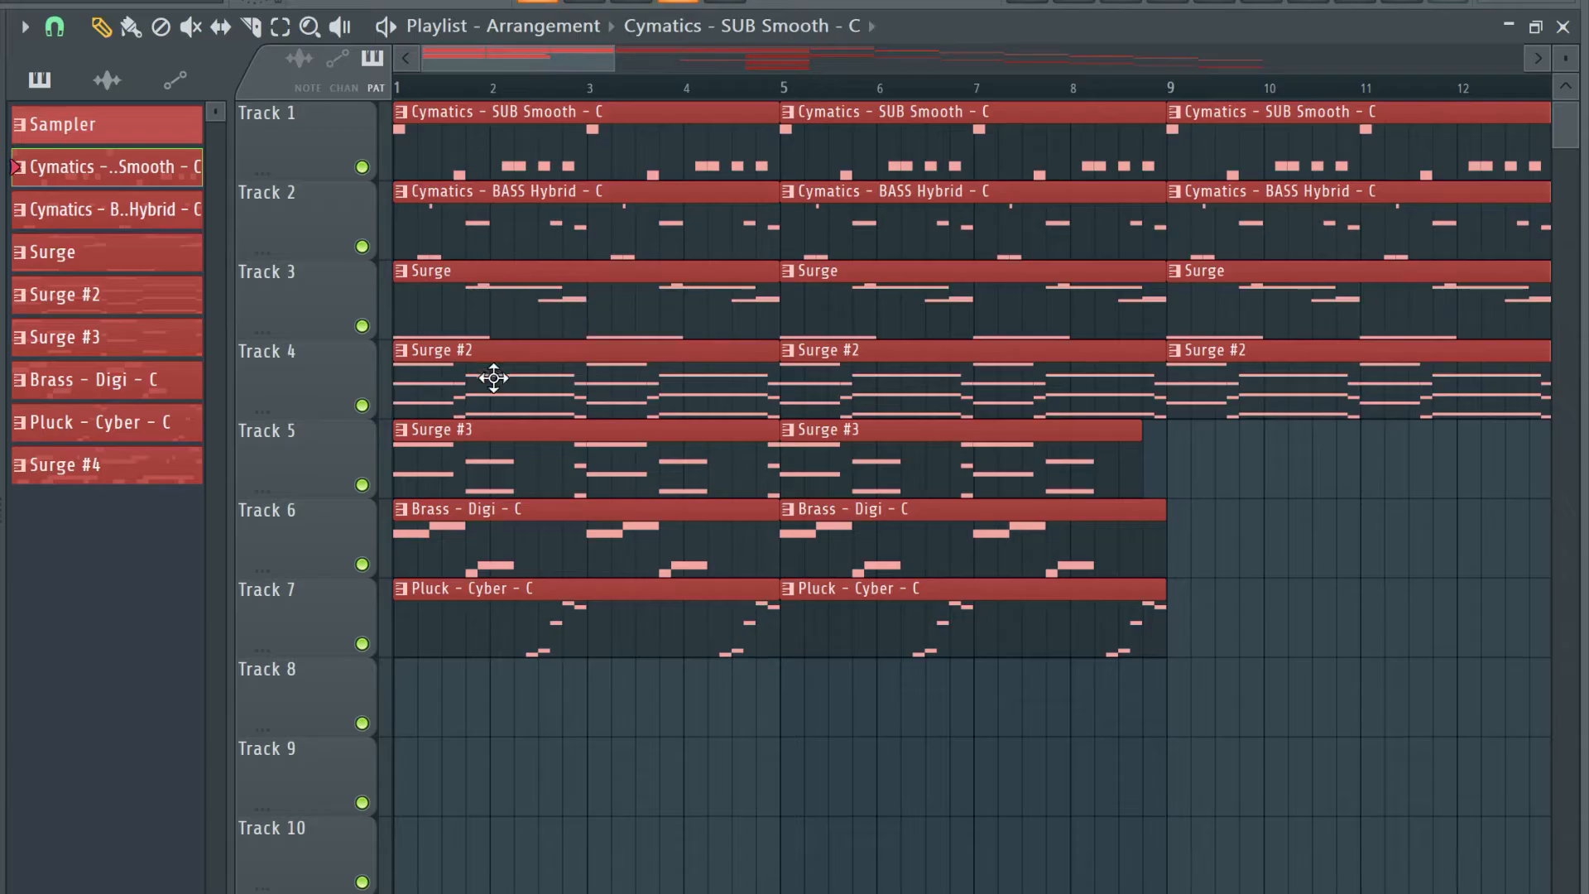
Open the Surge #2 pattern's notes from Track 4 and view its synth window and Circus 2 patch
double_click(494, 356)
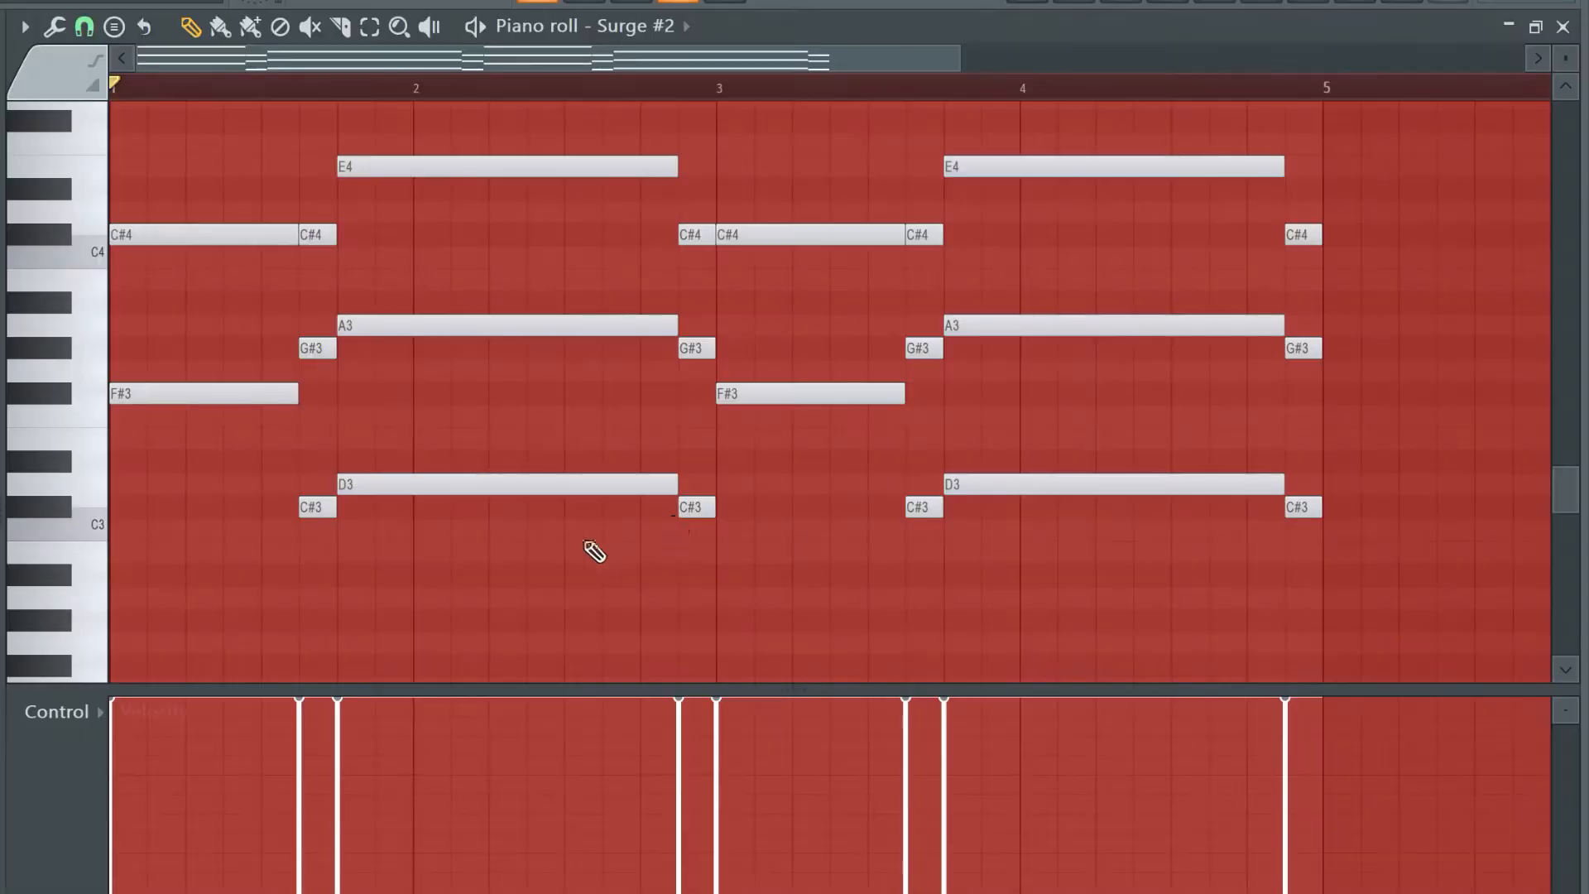
scroll(596, 550, "up", 2)
left_click(1272, 6)
left_click(364, 352)
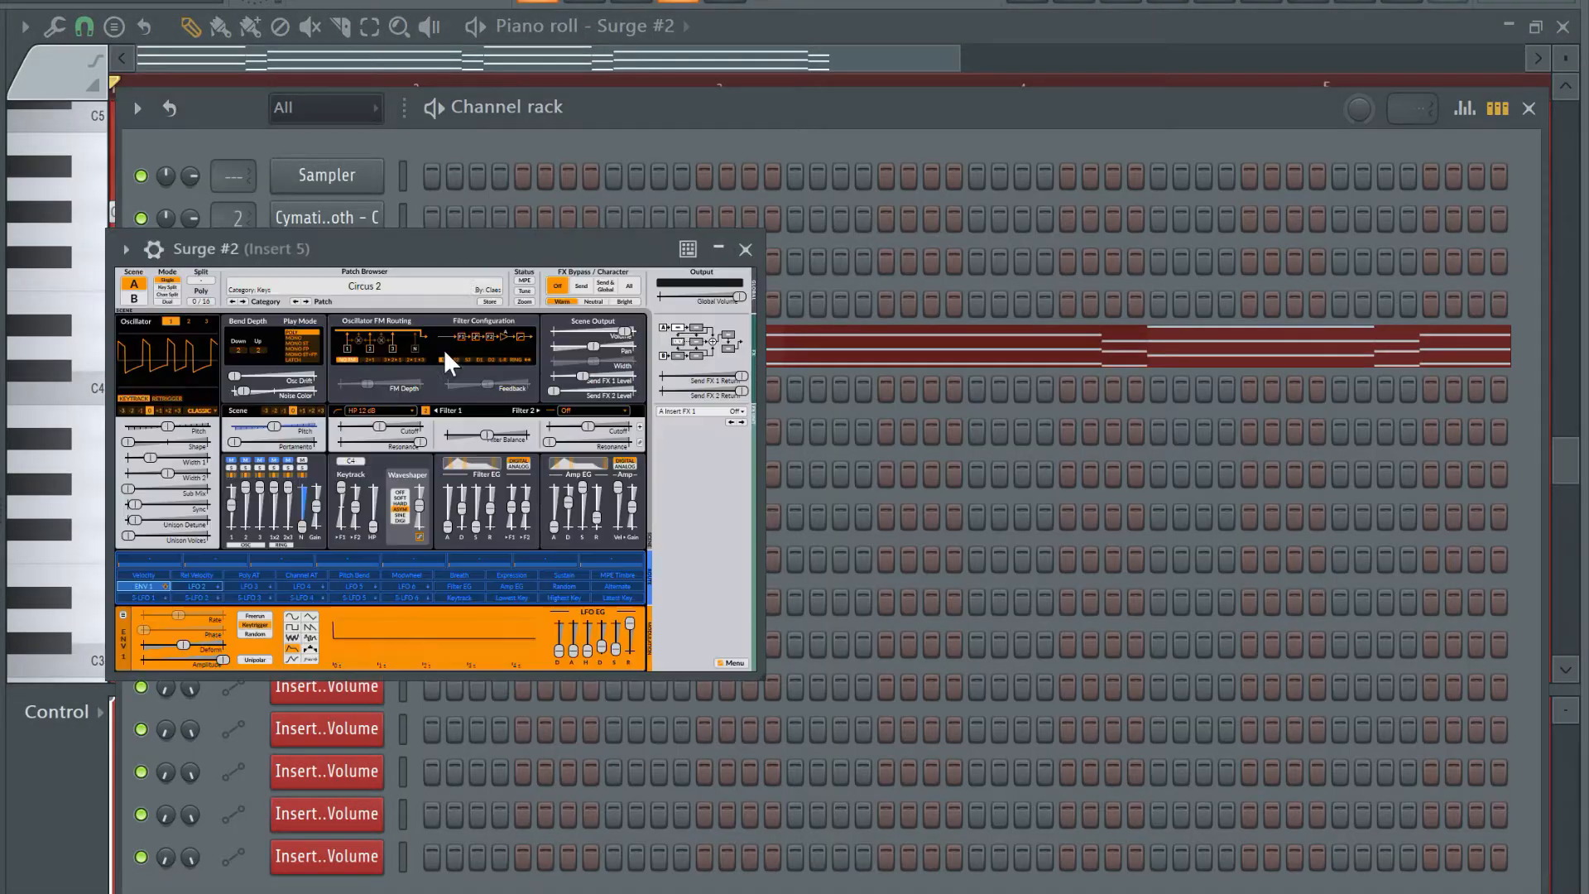
left_click_drag(431, 251, 474, 218)
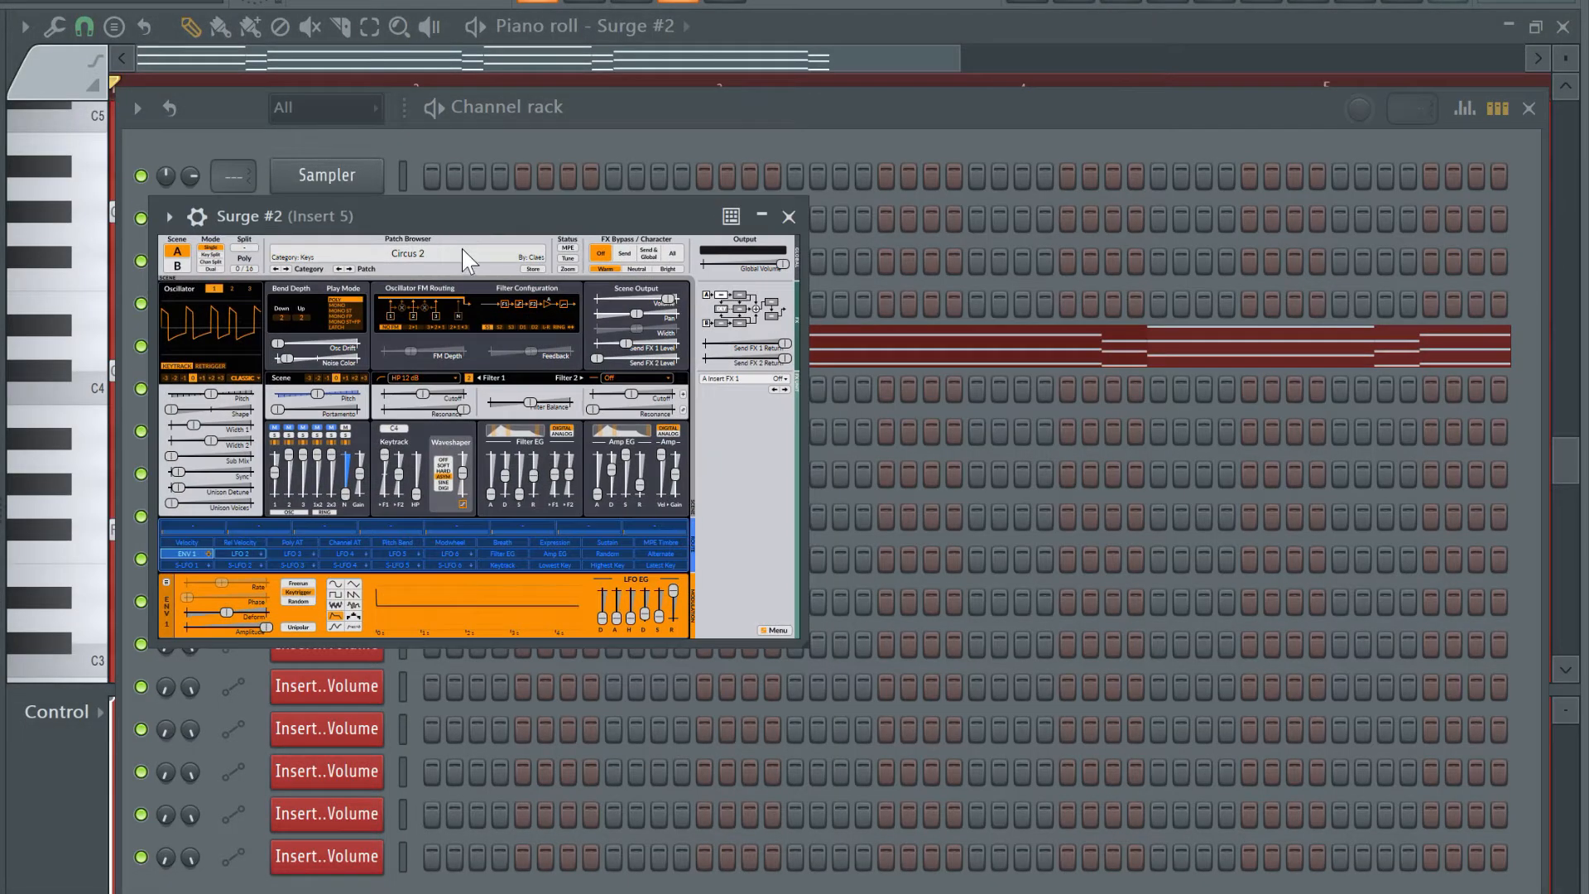
left_click(462, 253)
Play back the Surge #2 chord pattern, stop it, and look over the chord notes
left_click(478, 26)
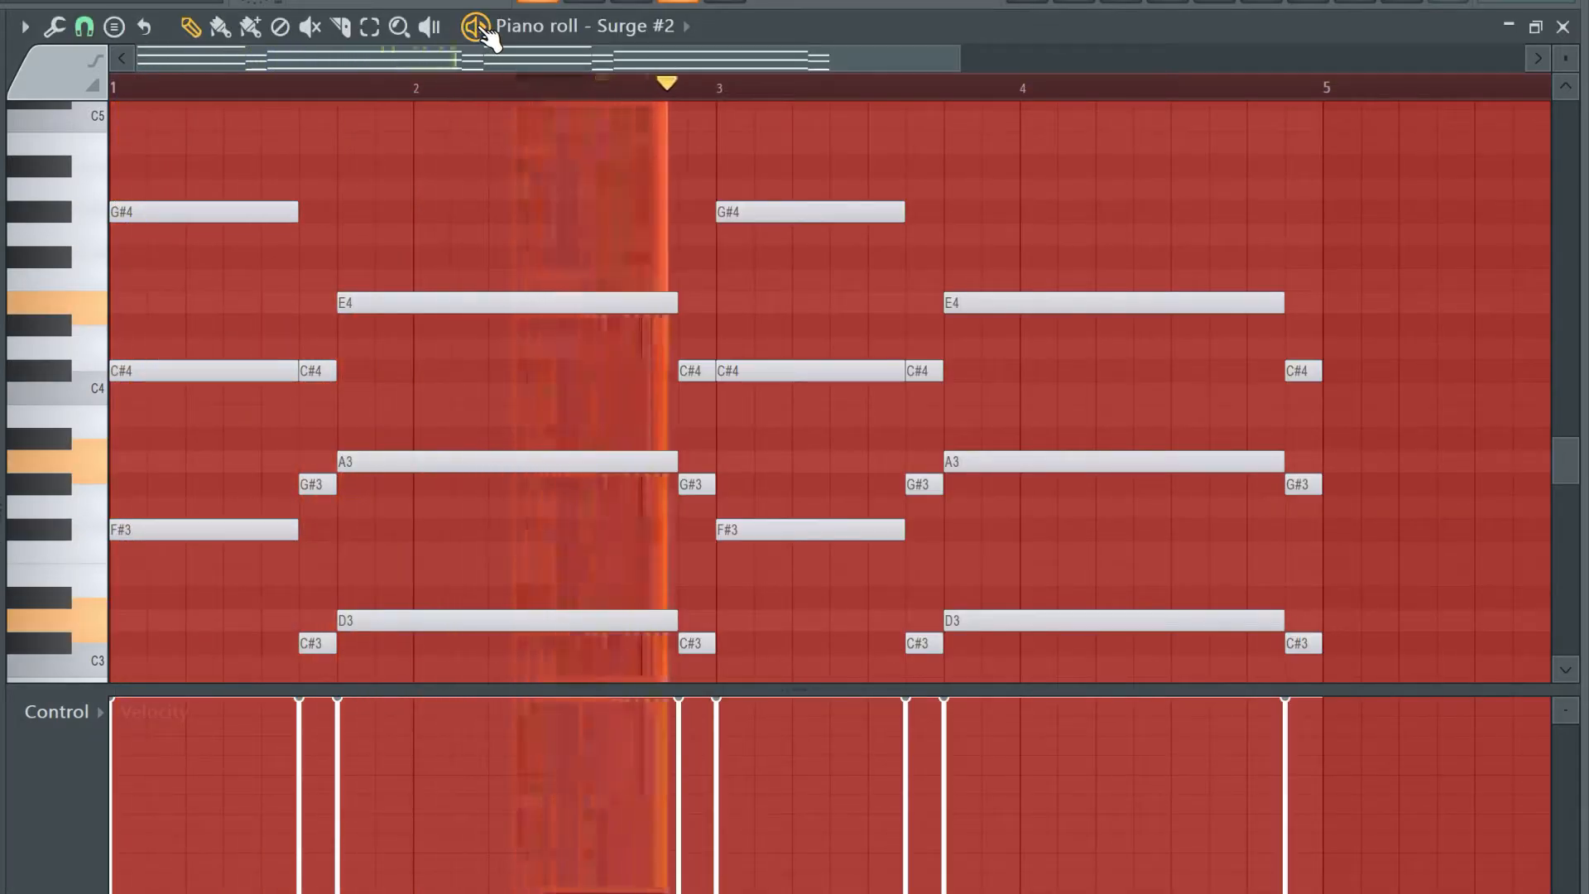
key("space")
mouse_move(140, 179)
left_mouse_down()
mouse_move(1291, 356)
mouse_move(1340, 343)
left_mouse_up()
left_click(252, 352, "ctrl")
scroll(289, 431, "down", 1)
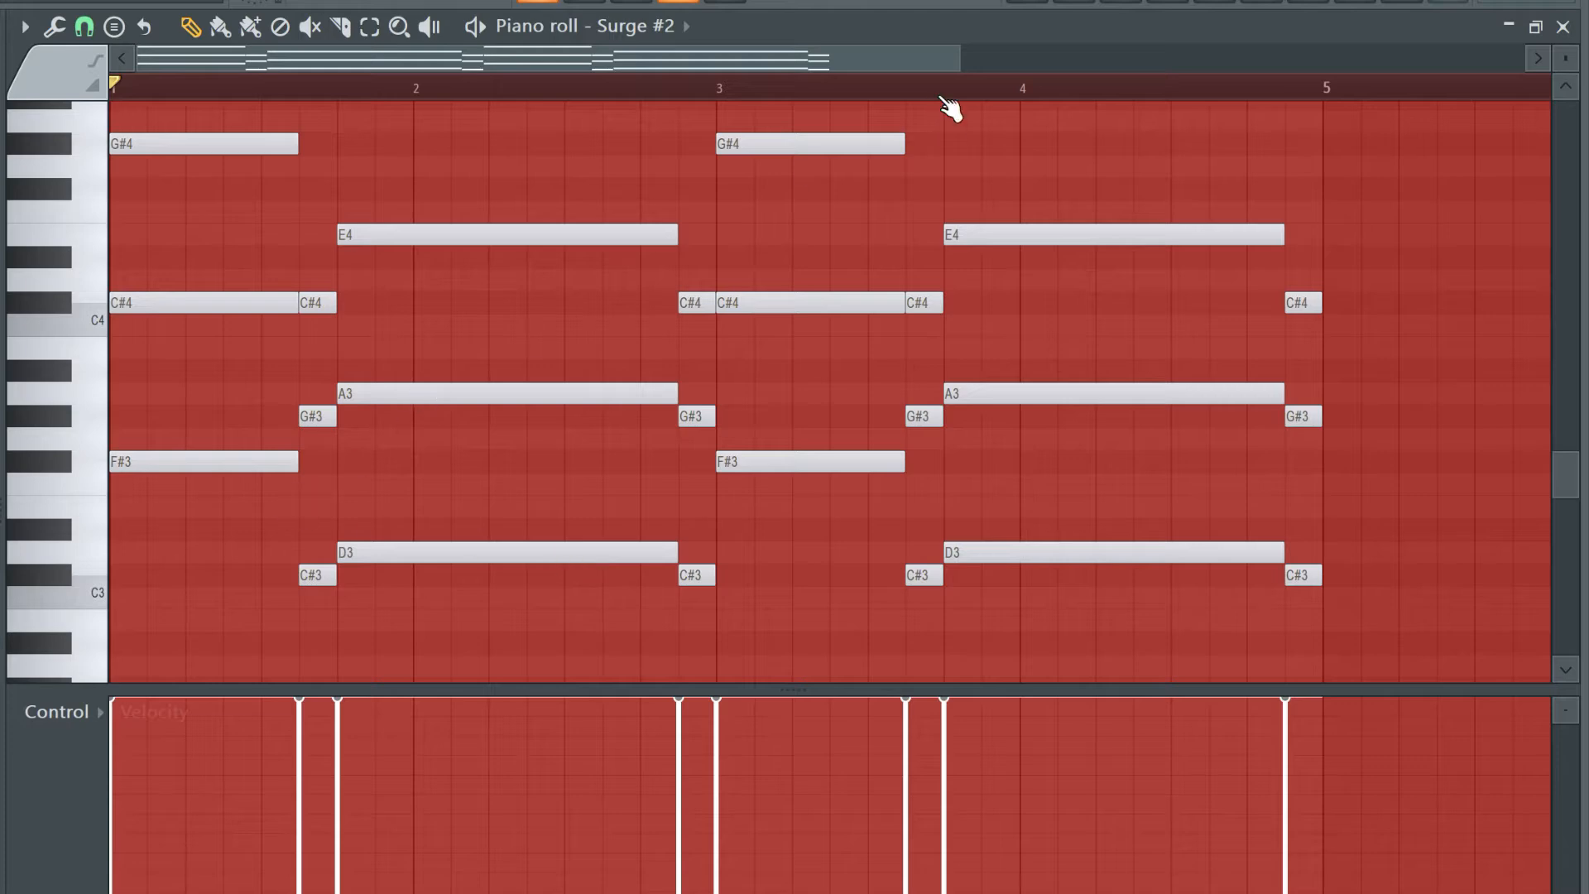
Try an A3 note between F#3 and C#4 in the first Surge #2 chord, and take it out again
left_click_drag(952, 60, 460, 61)
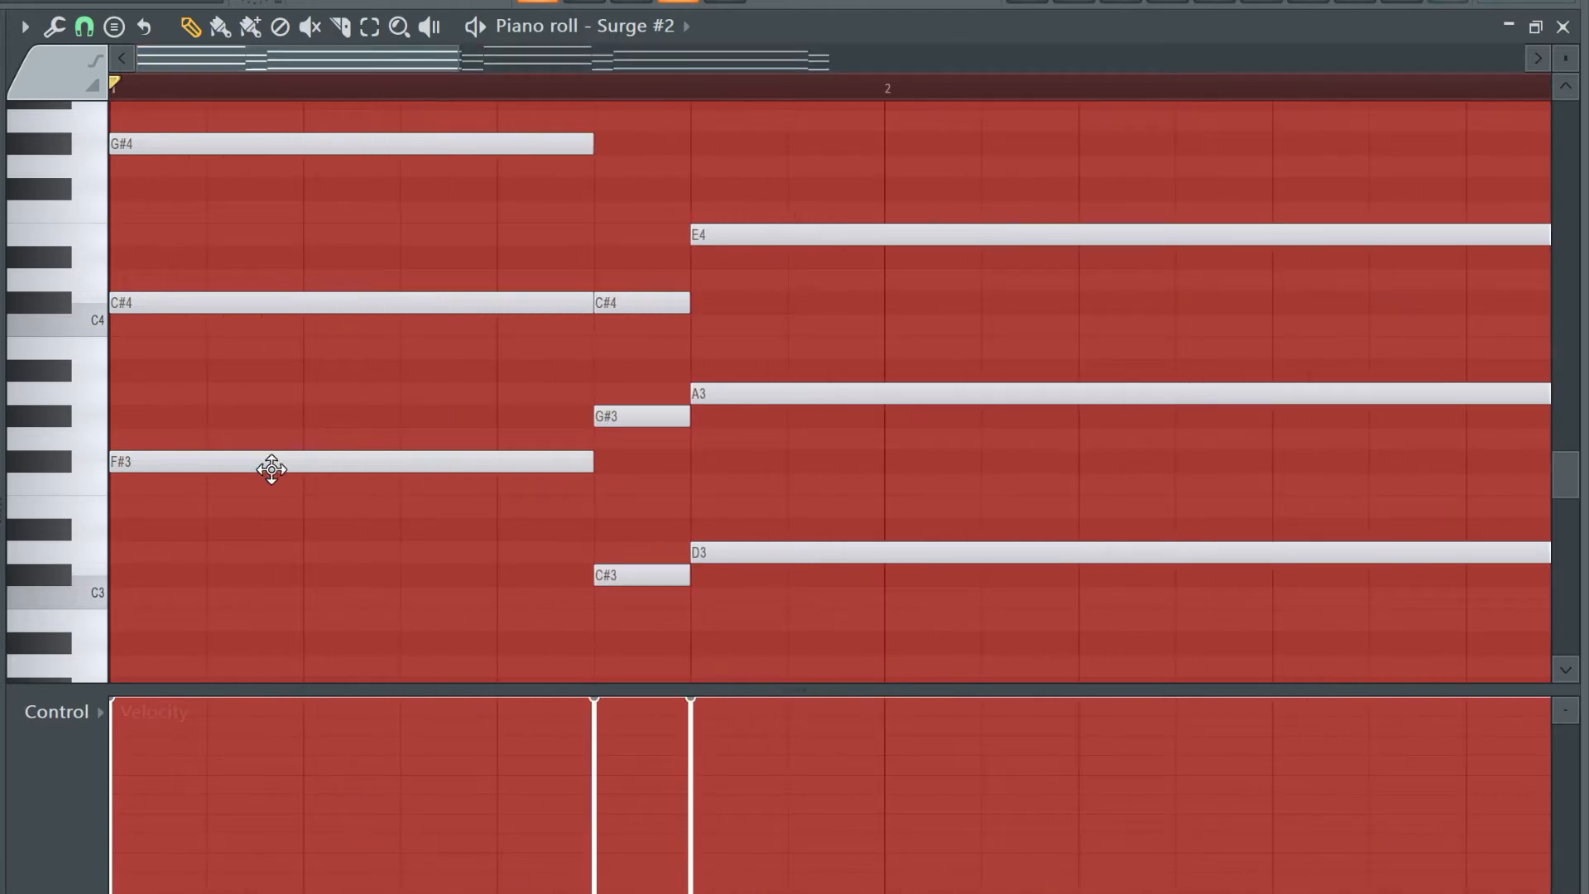
left_click(111, 464)
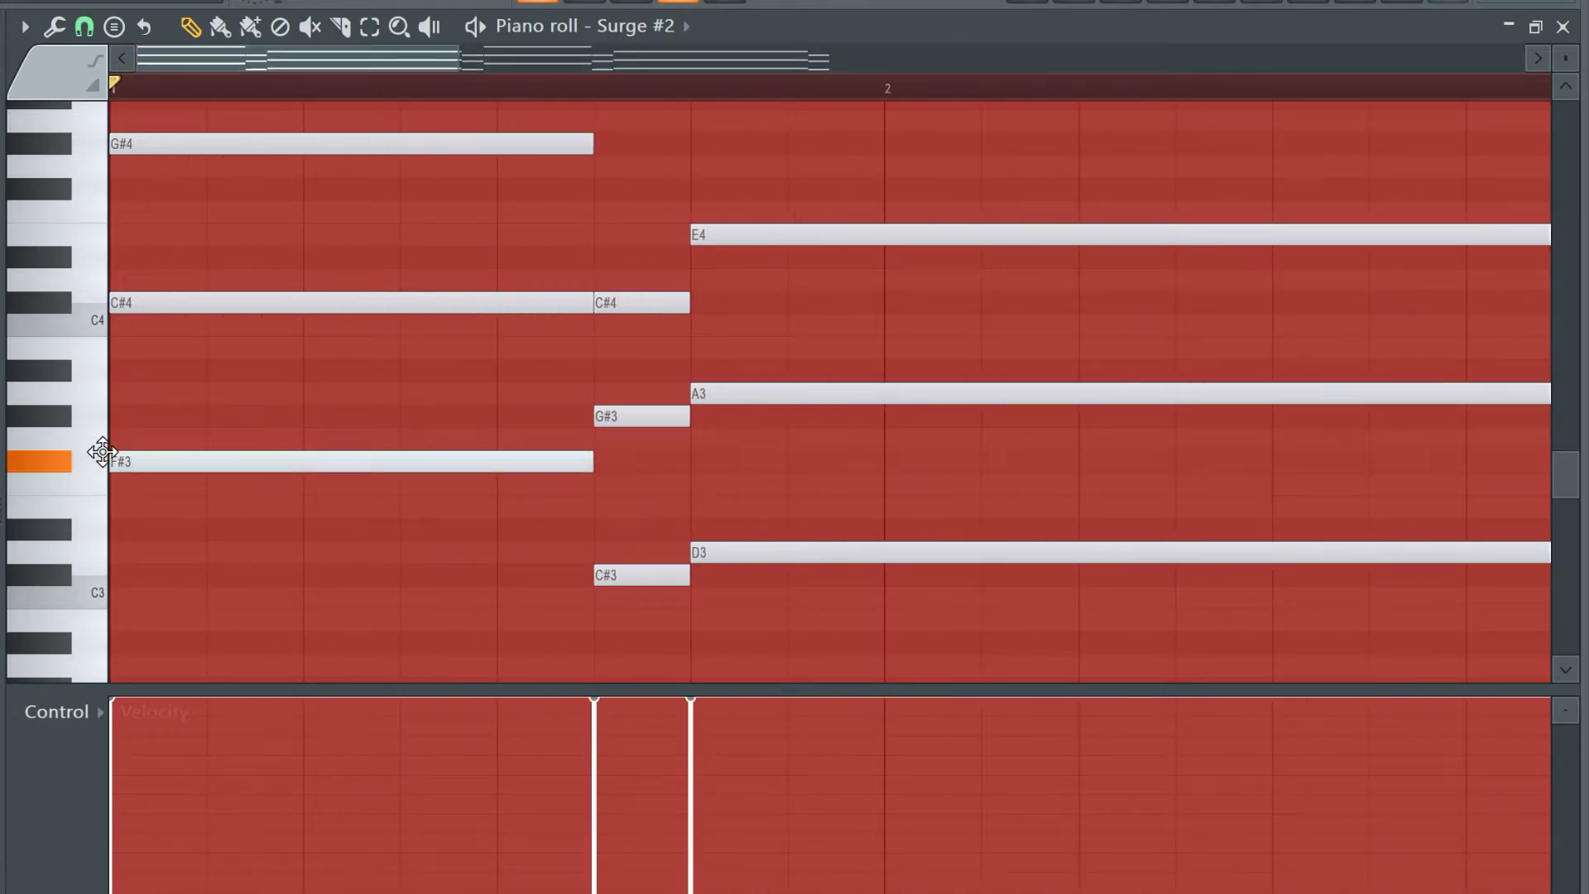
left_click_drag(102, 445, 106, 386)
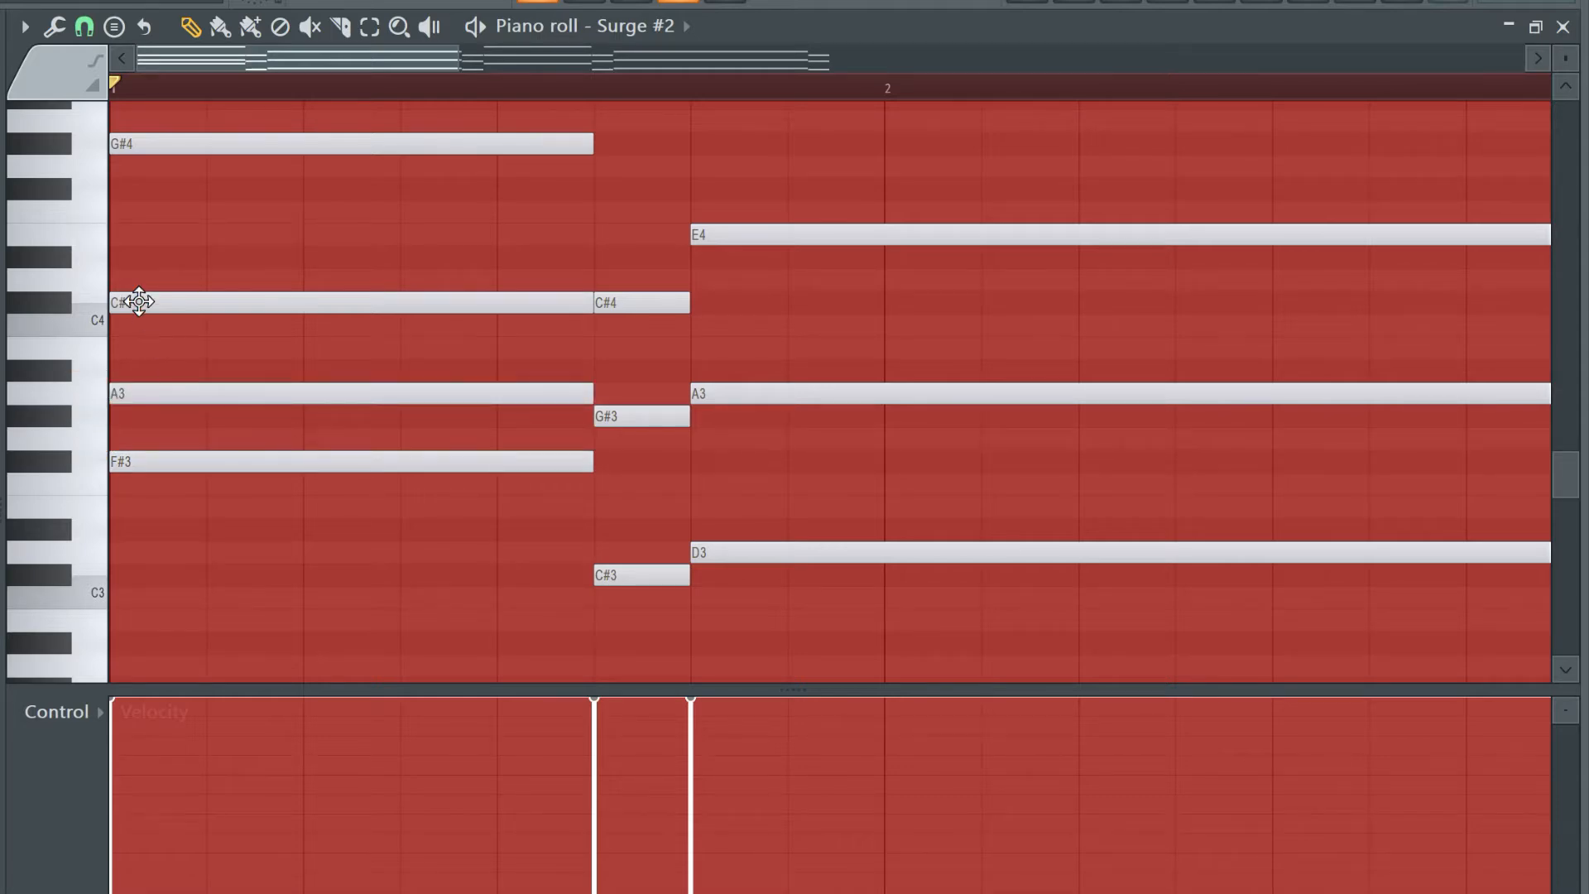
left_click(149, 397)
left_click_drag(150, 395, 152, 423)
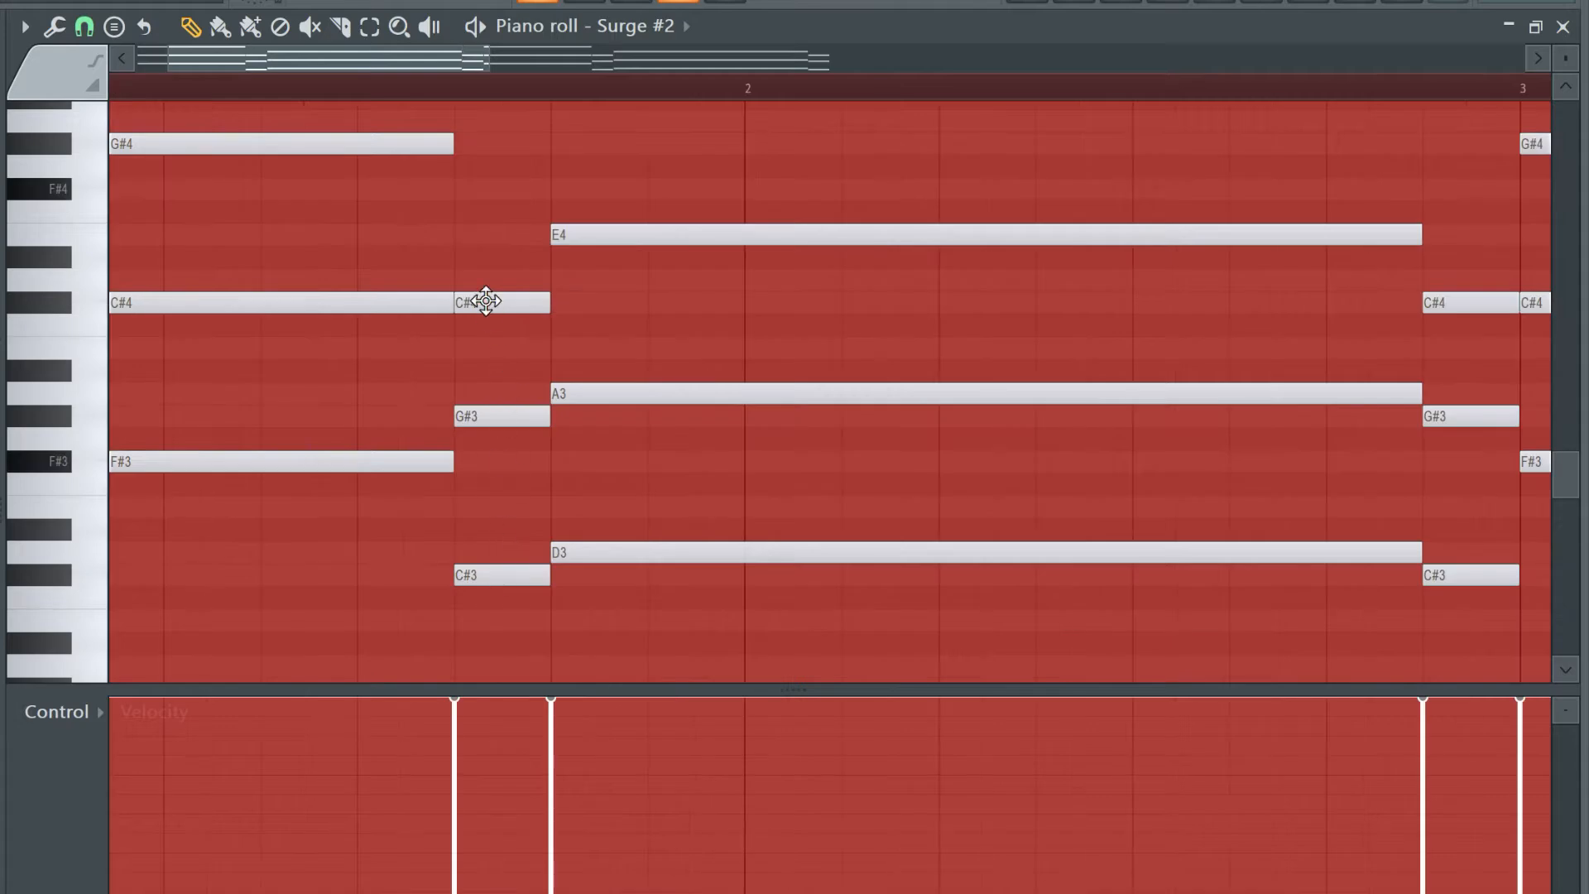
Try an E3 note between C#3 and G#3 in the second chord, and delete it
left_click(468, 485)
left_click_drag(502, 495, 485, 518)
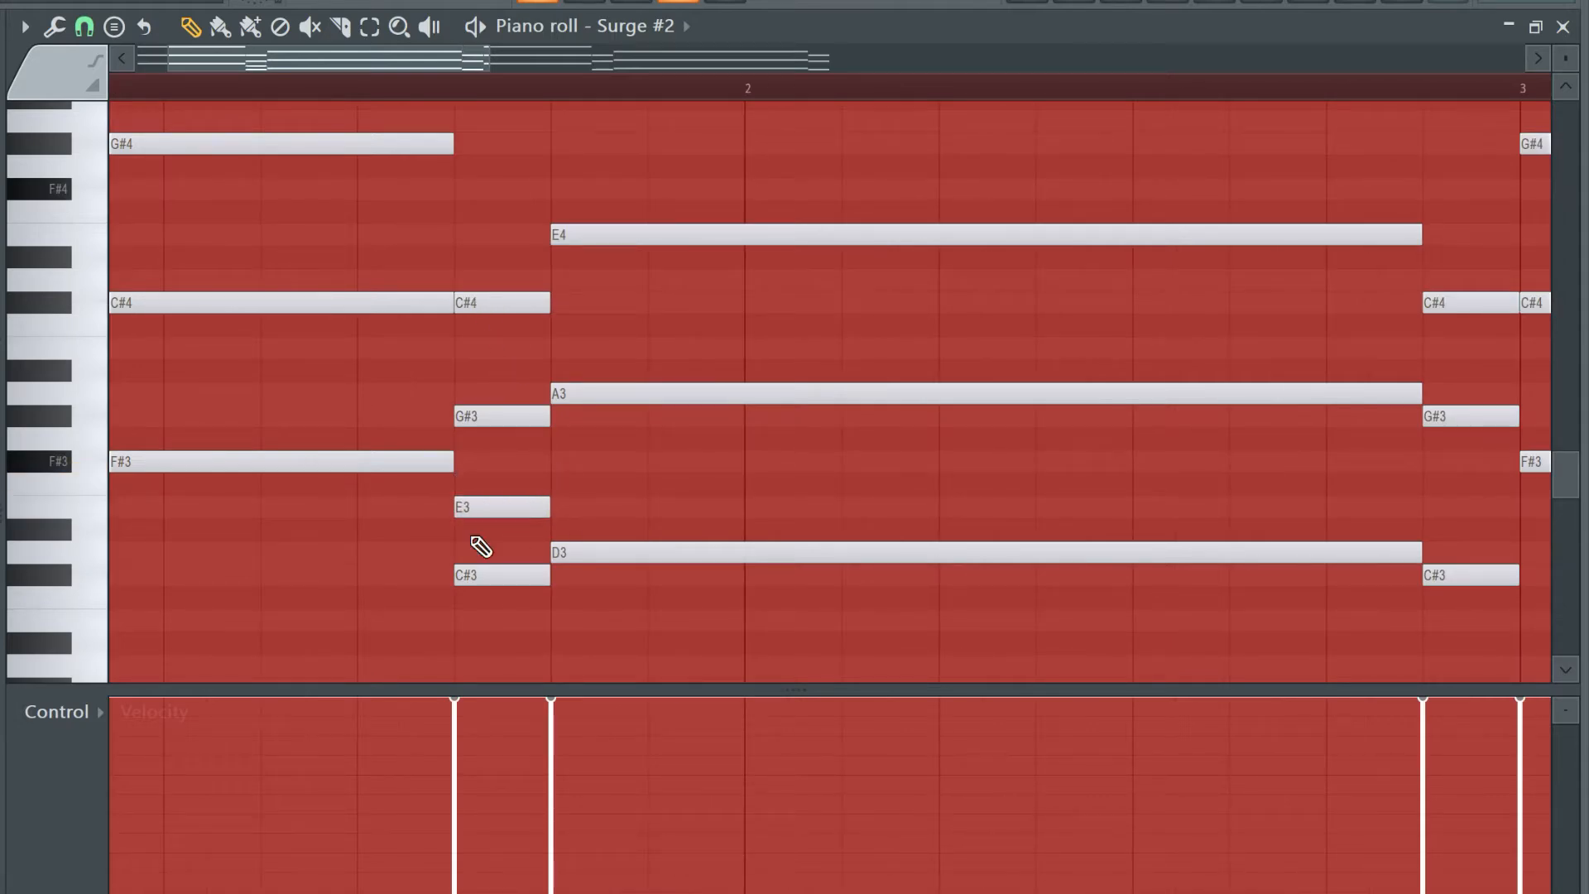
right_click(485, 505)
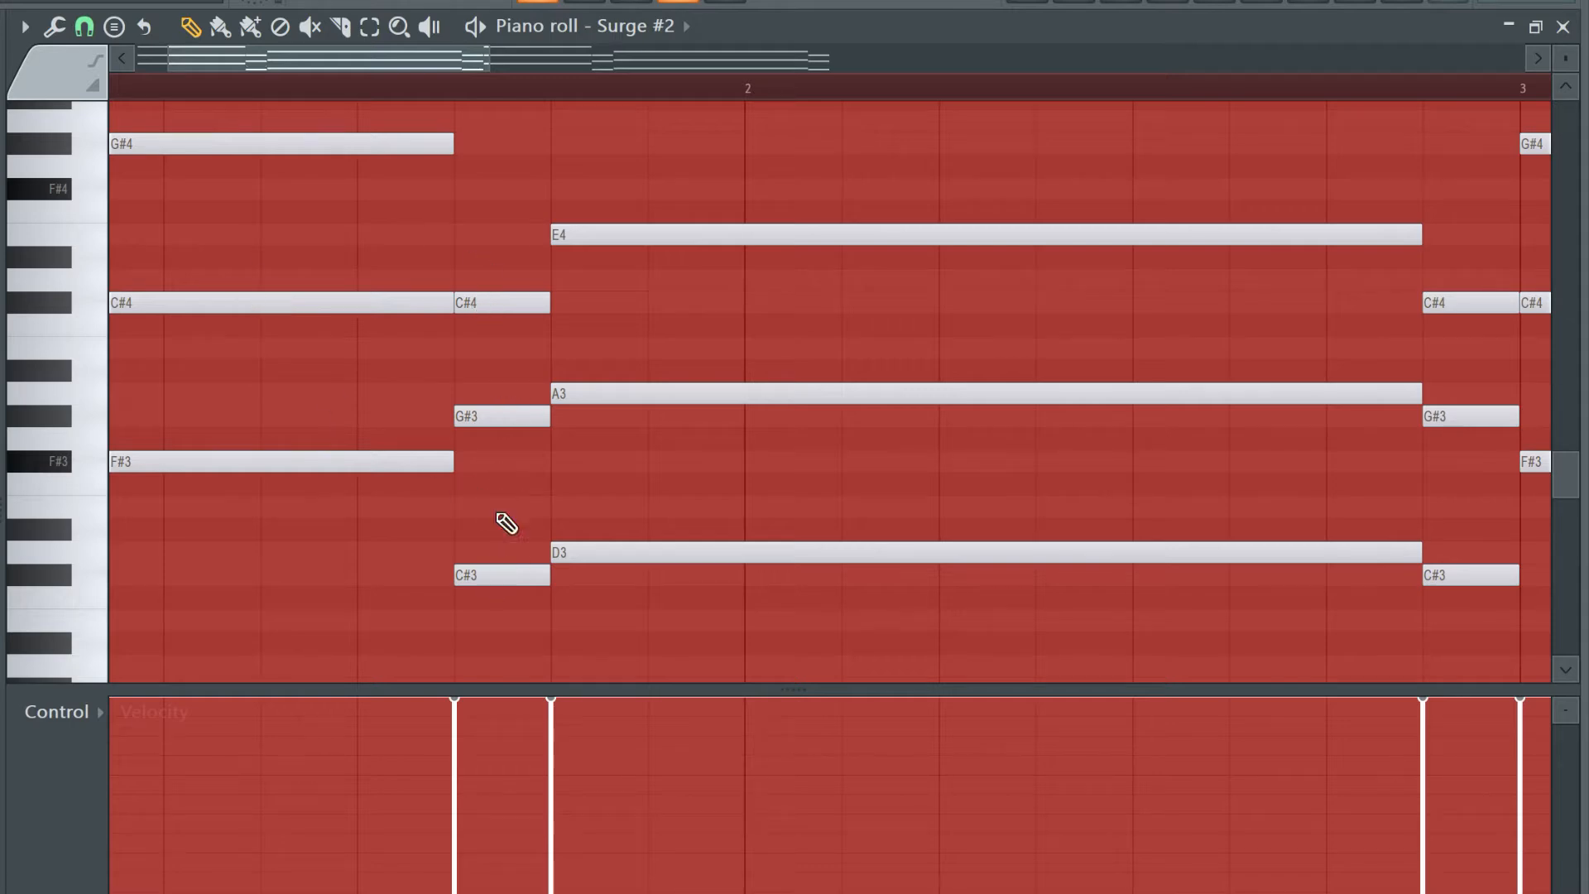
Try an extra note at F#3 and E3 between D3 and A3 in the third chord, and delete it
left_click_drag(486, 60, 562, 62)
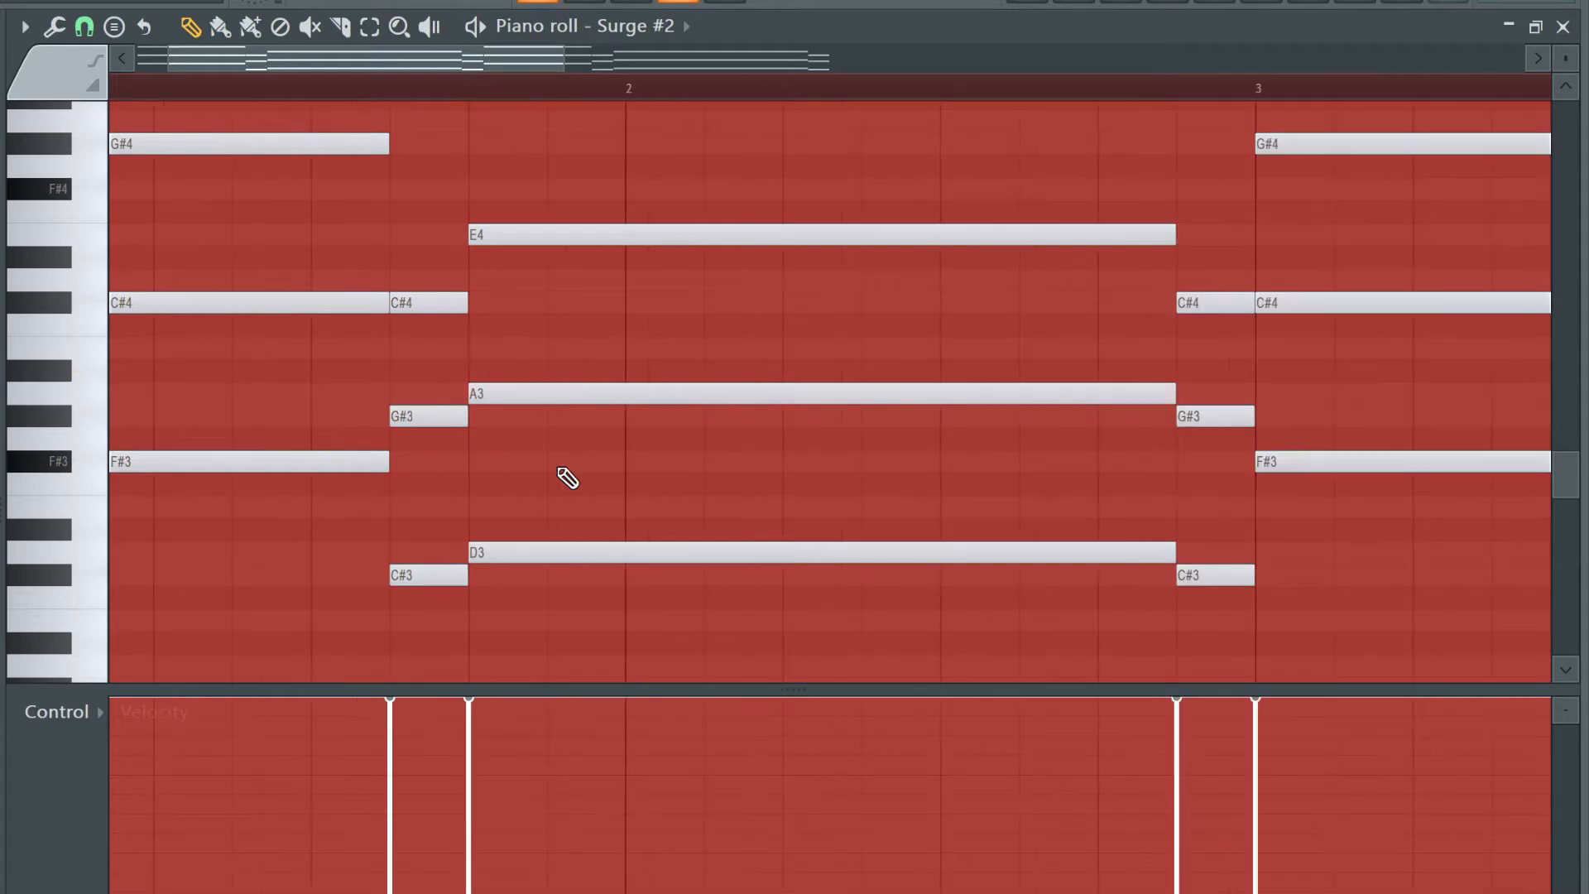
left_click(524, 461)
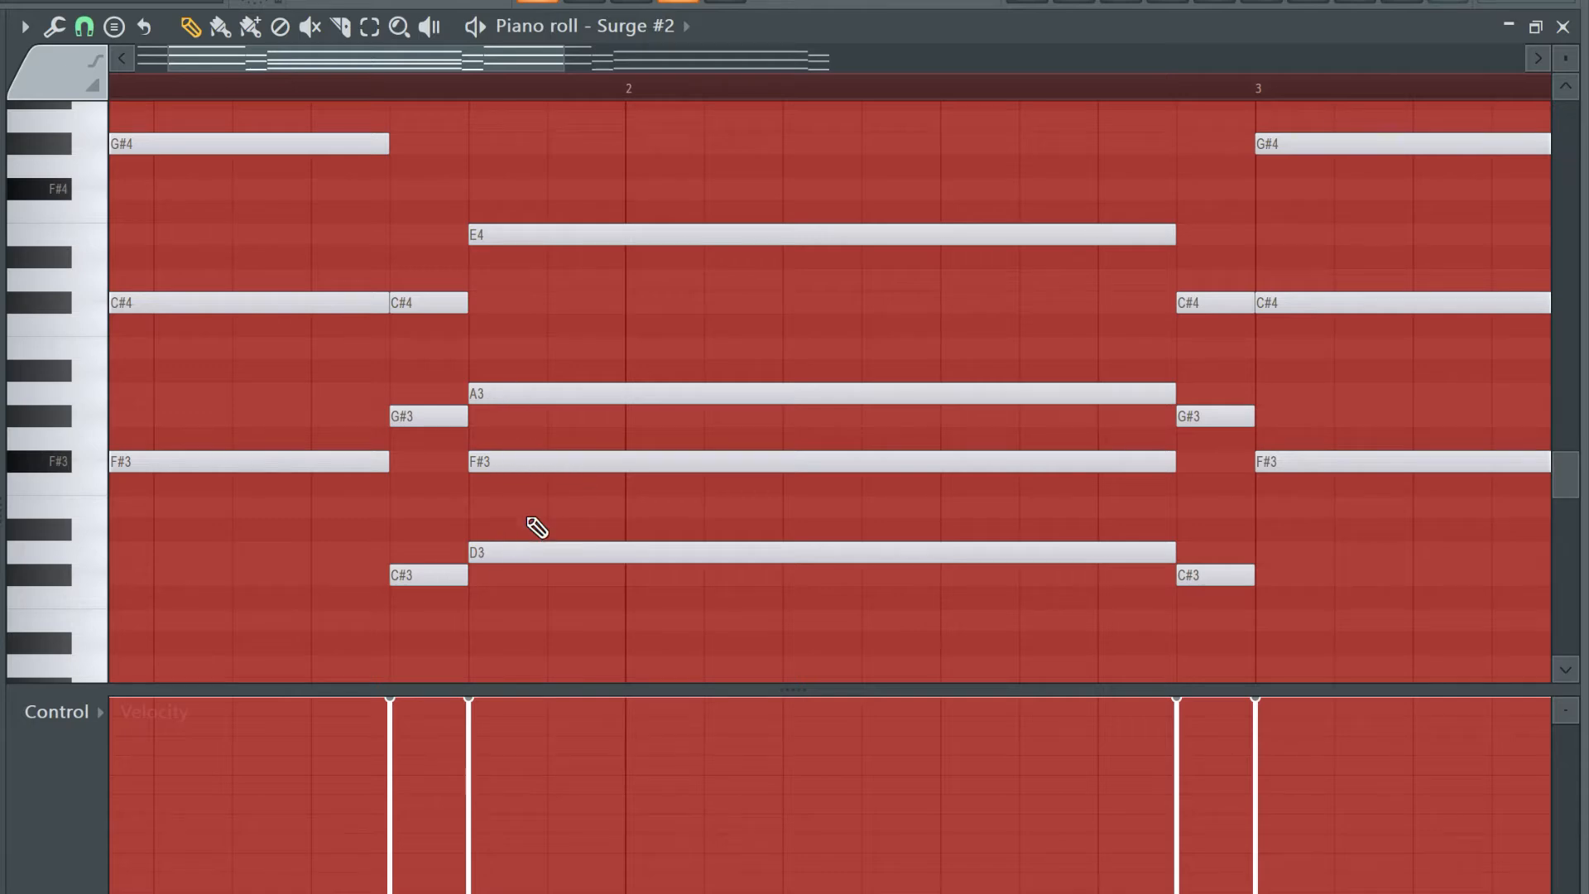
left_click_drag(526, 461, 534, 506)
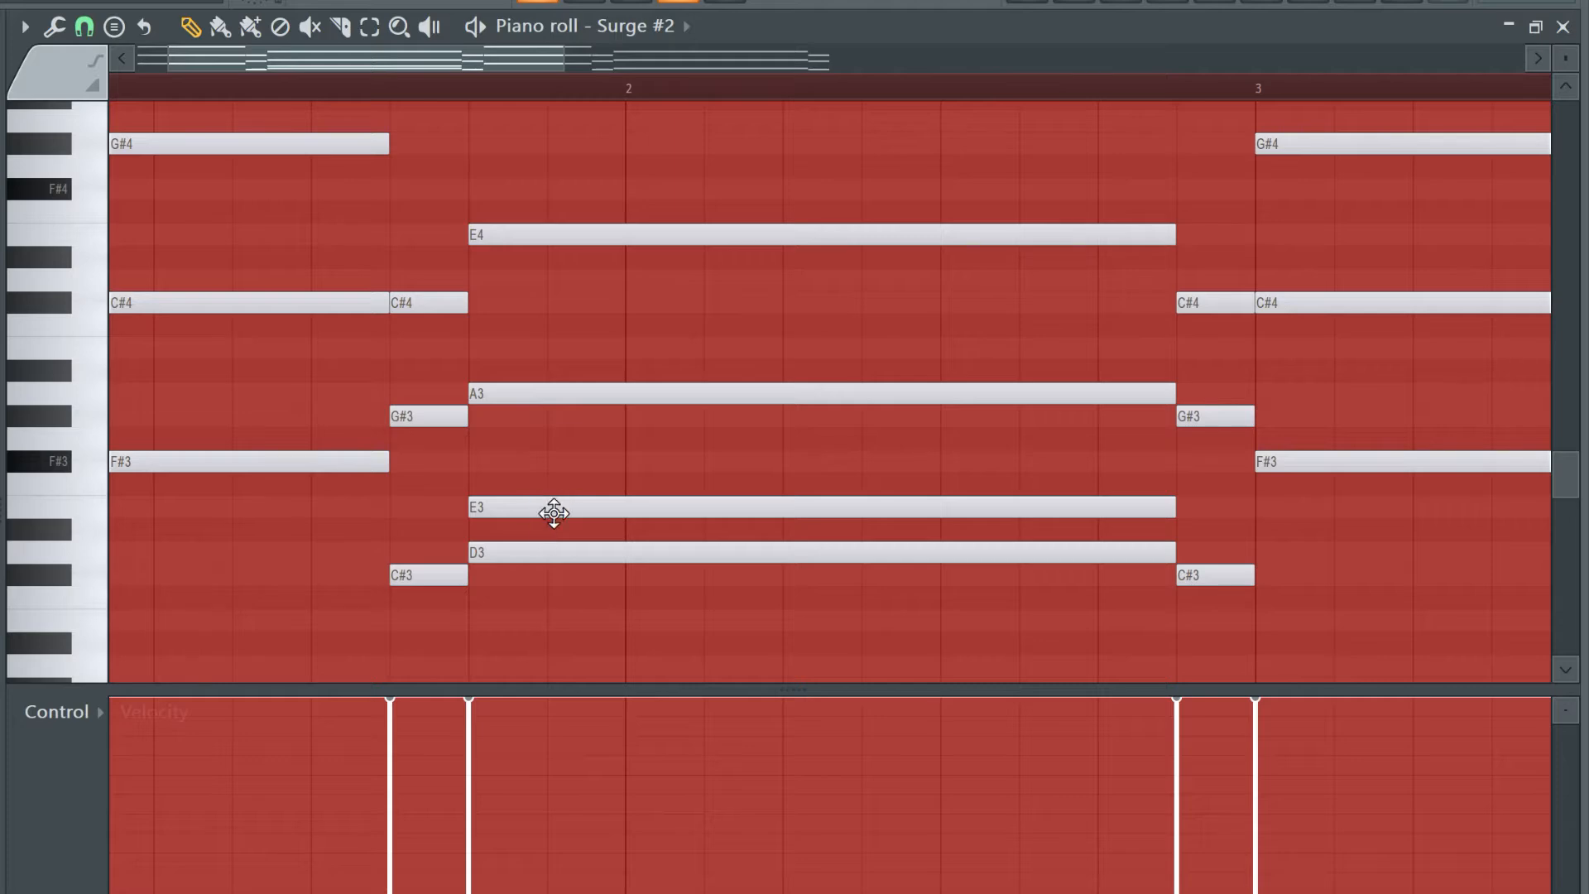
right_click(542, 510)
Switch to the Surge #3 pattern, show its synth, and view the patch categories without changing the Tarnce patch
left_click_drag(556, 58, 1003, 125)
key("KP_Add")
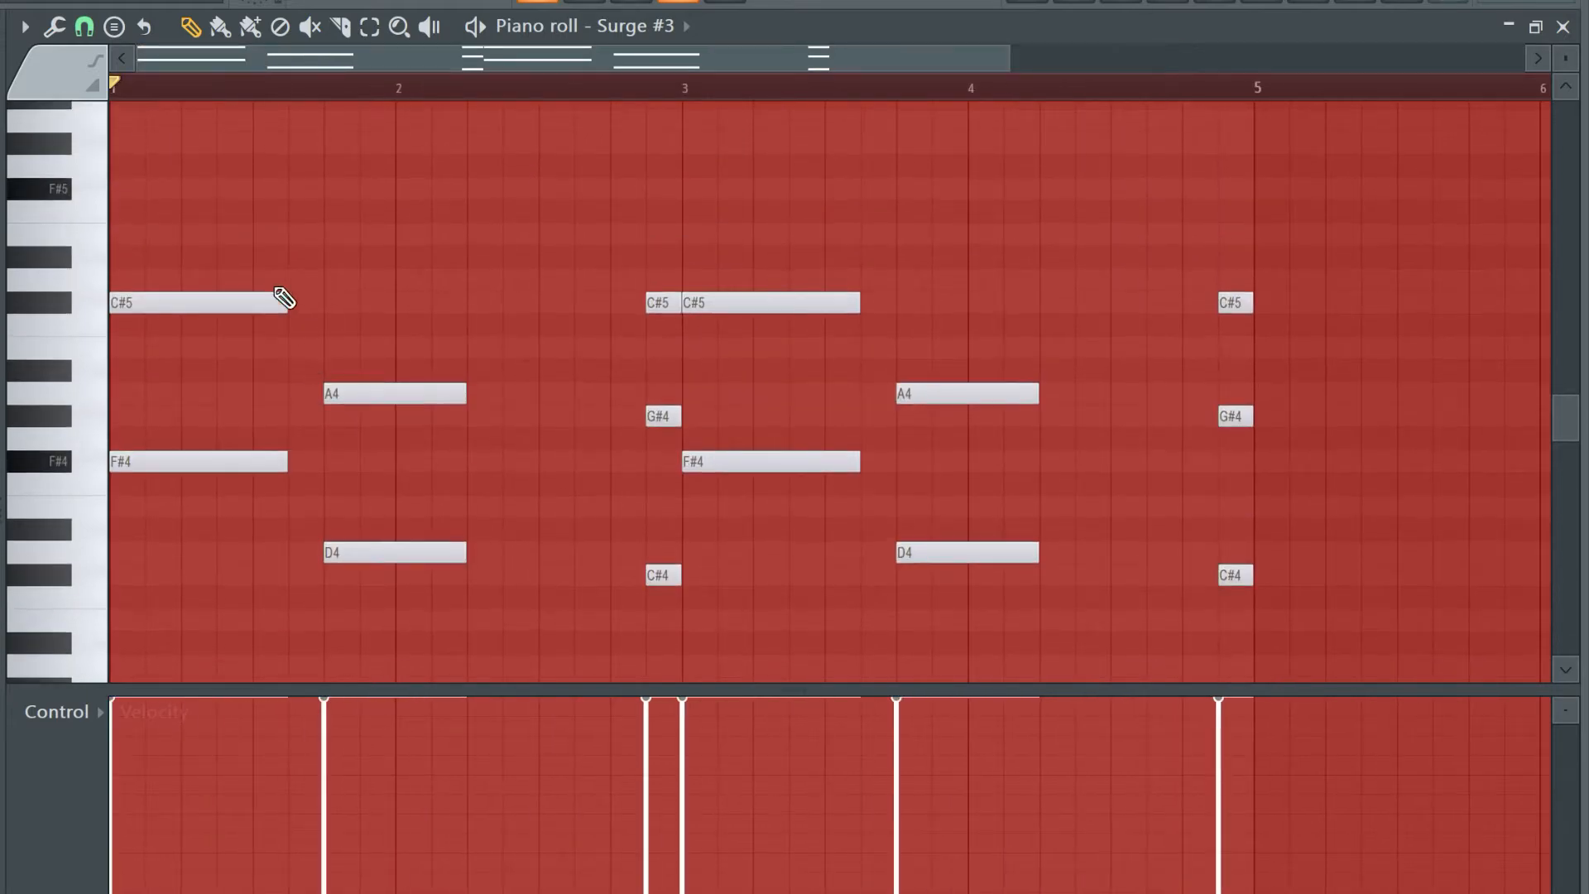
key("F6")
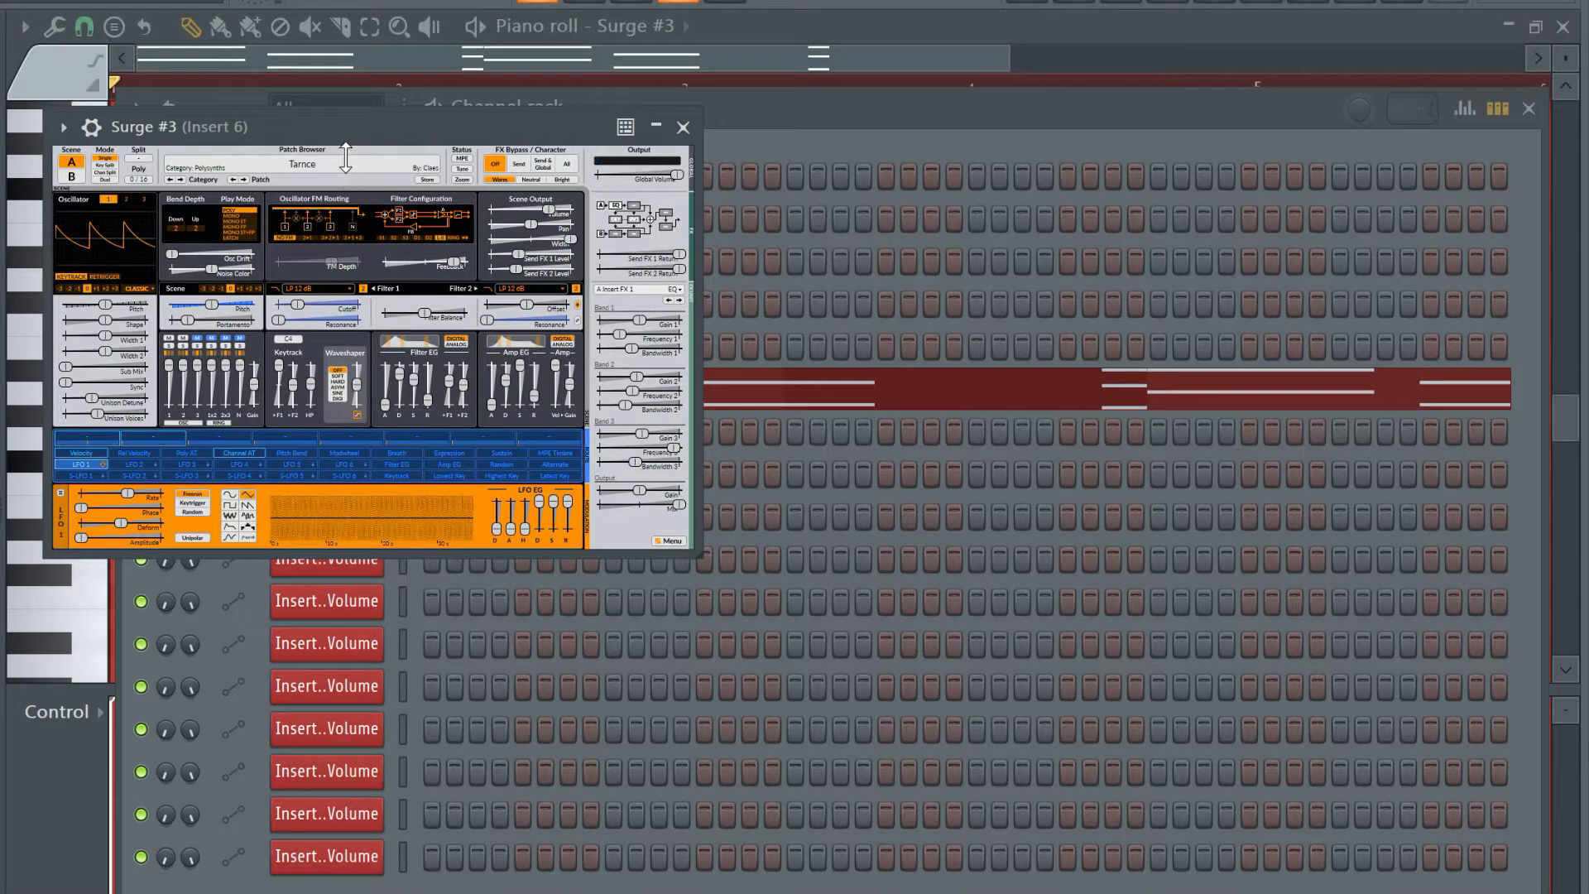
left_click(345, 158)
mouse_move(448, 207)
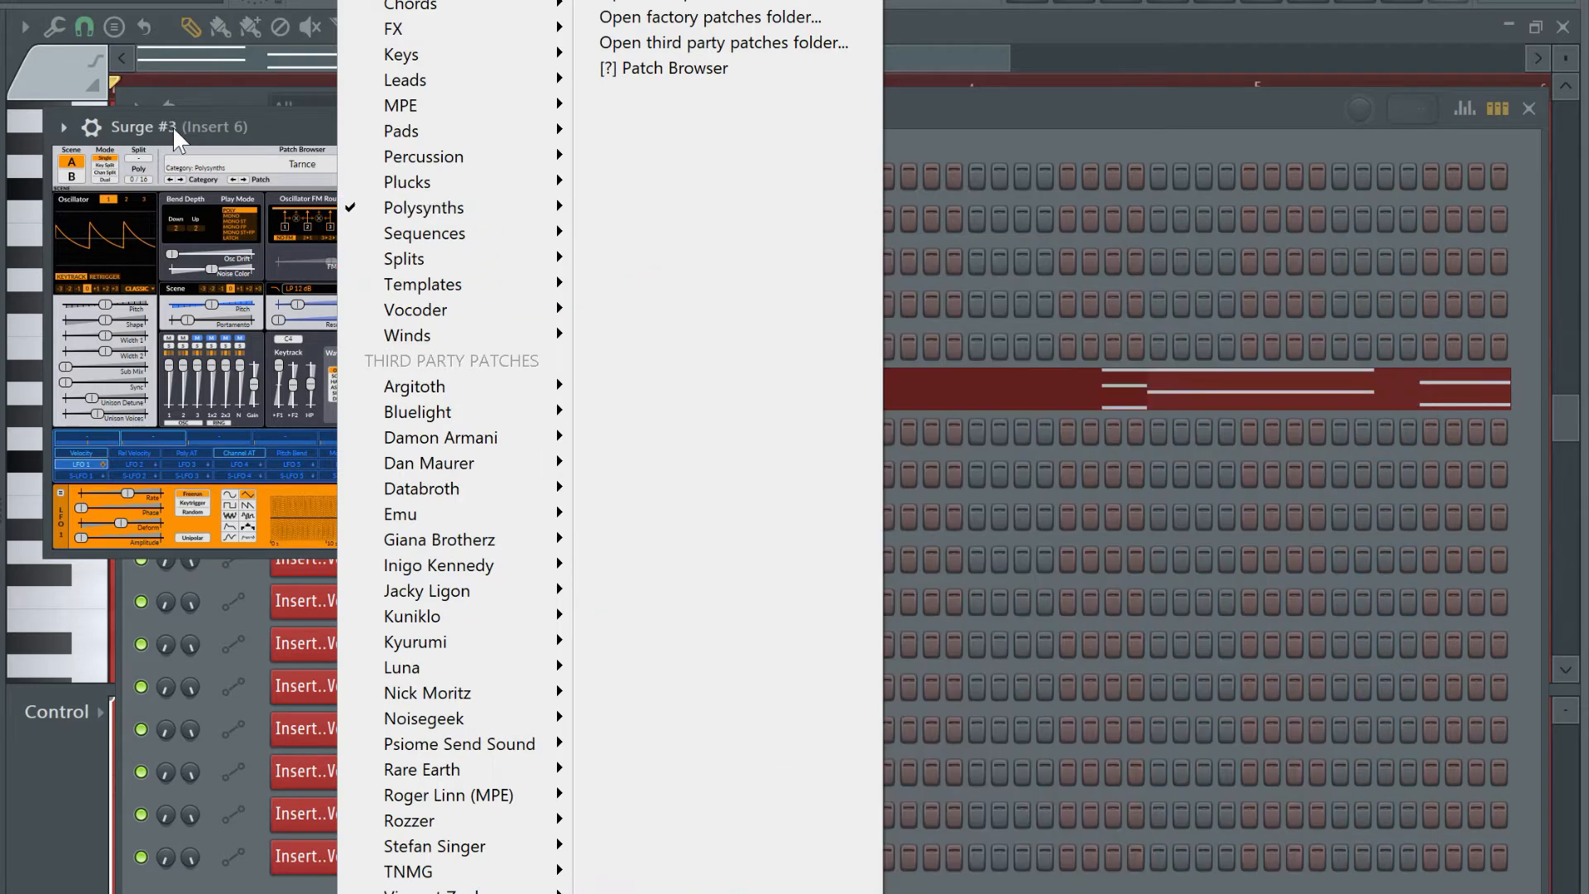
left_click(172, 126)
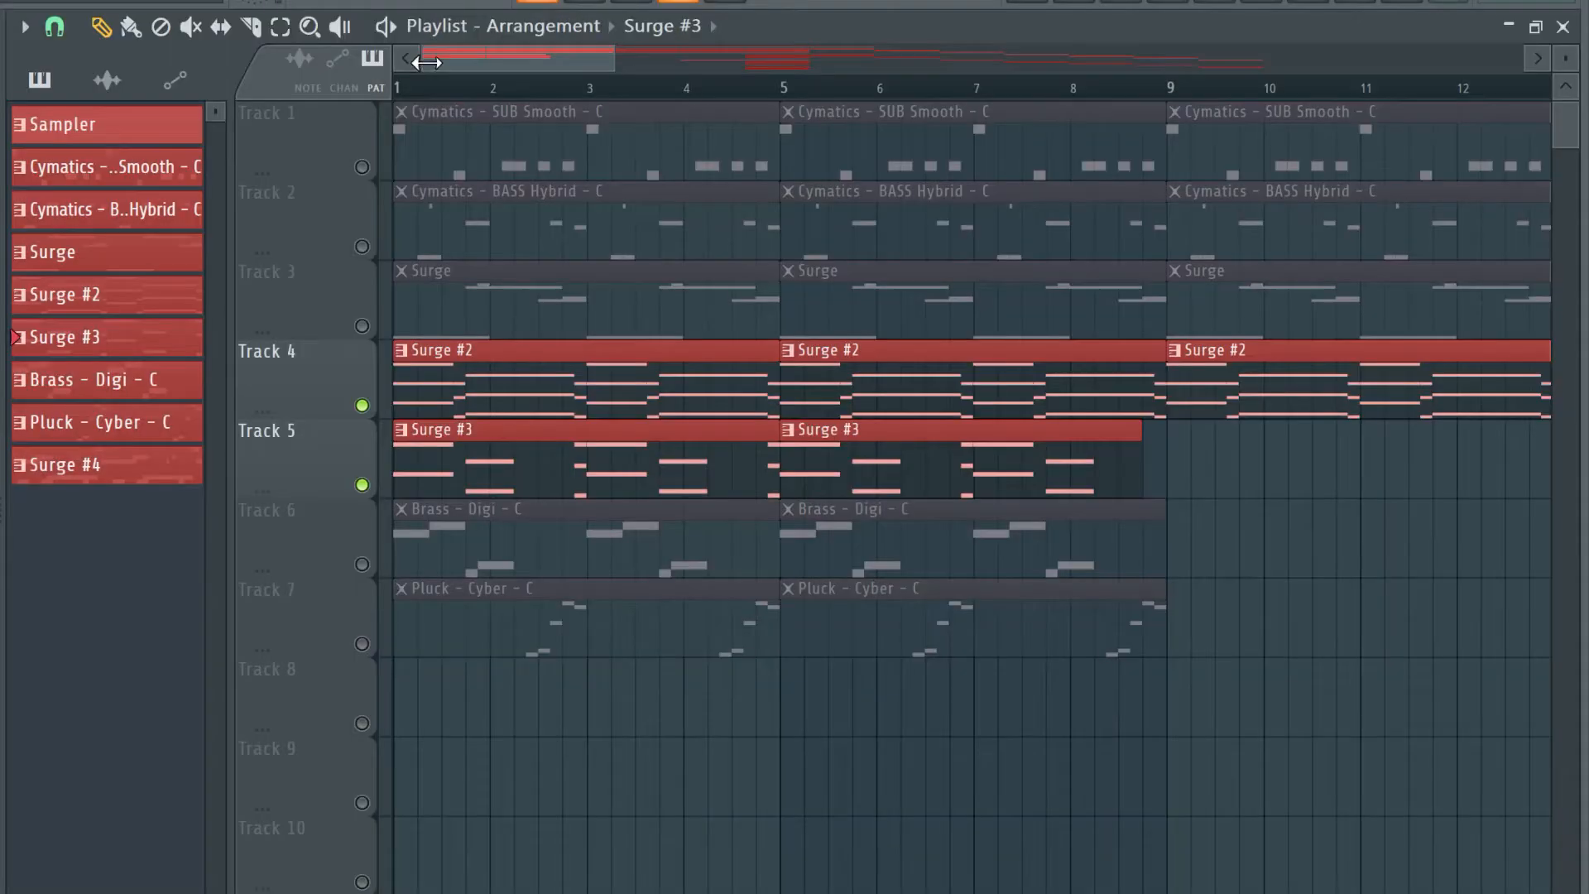
Play the arrangement with only the Surge #2 and Surge #3 tracks audible, and stop playback
key("space")
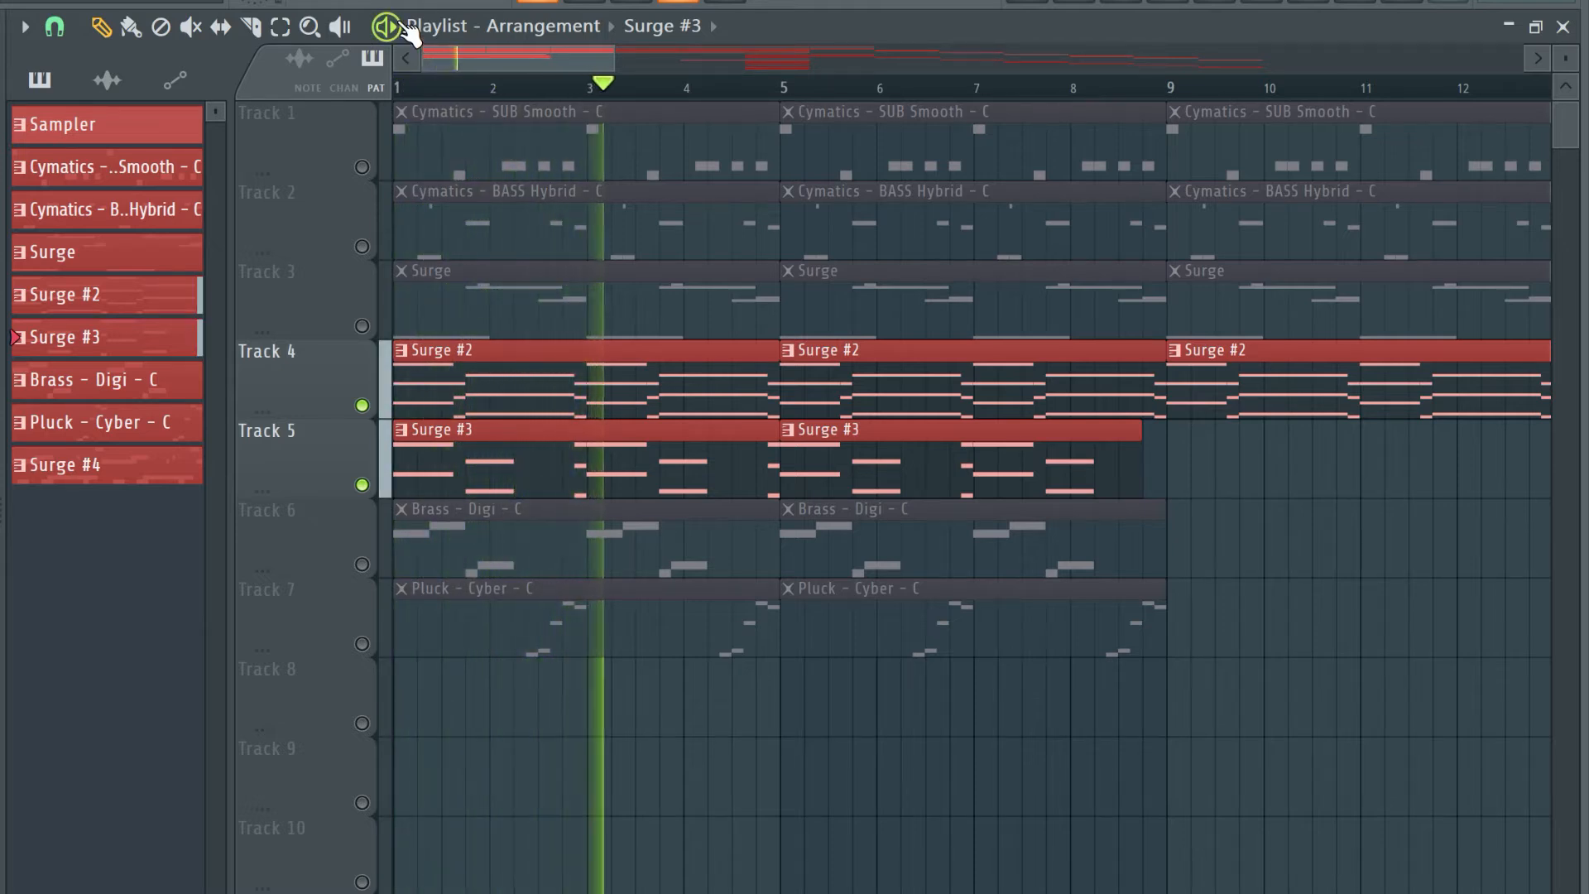
key("space")
left_click(404, 27)
Inspect each effect on mixer Insert 5: both Fruity parametric EQ 2 instances, Fruity Flangus, Fruity Chorus and Fruity Phaser
left_click(1366, 255)
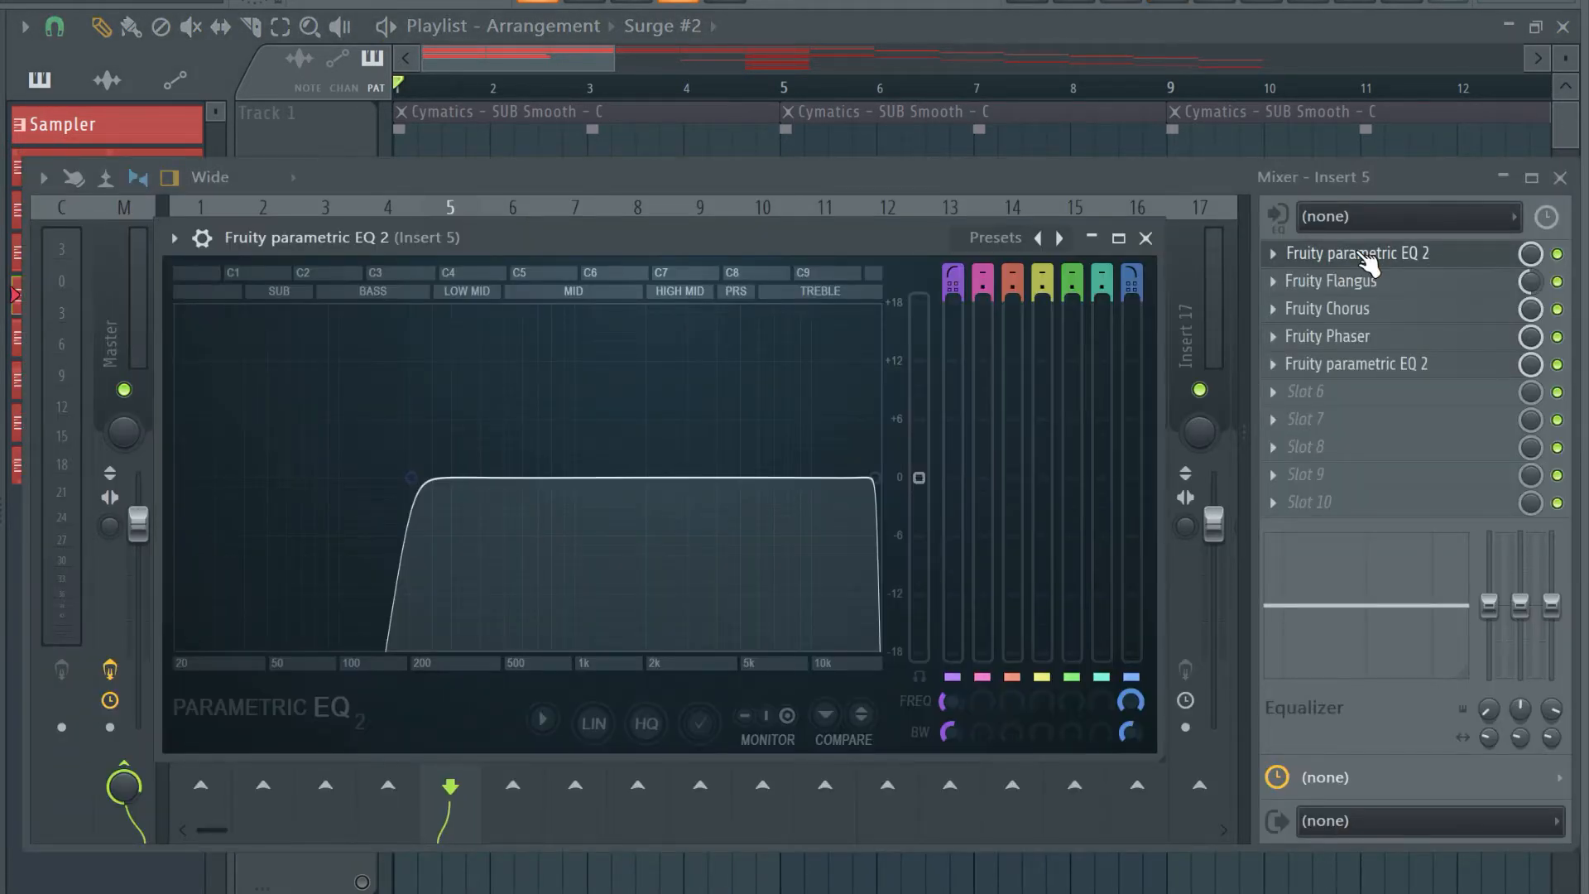
left_click(1145, 238)
left_click(1331, 280)
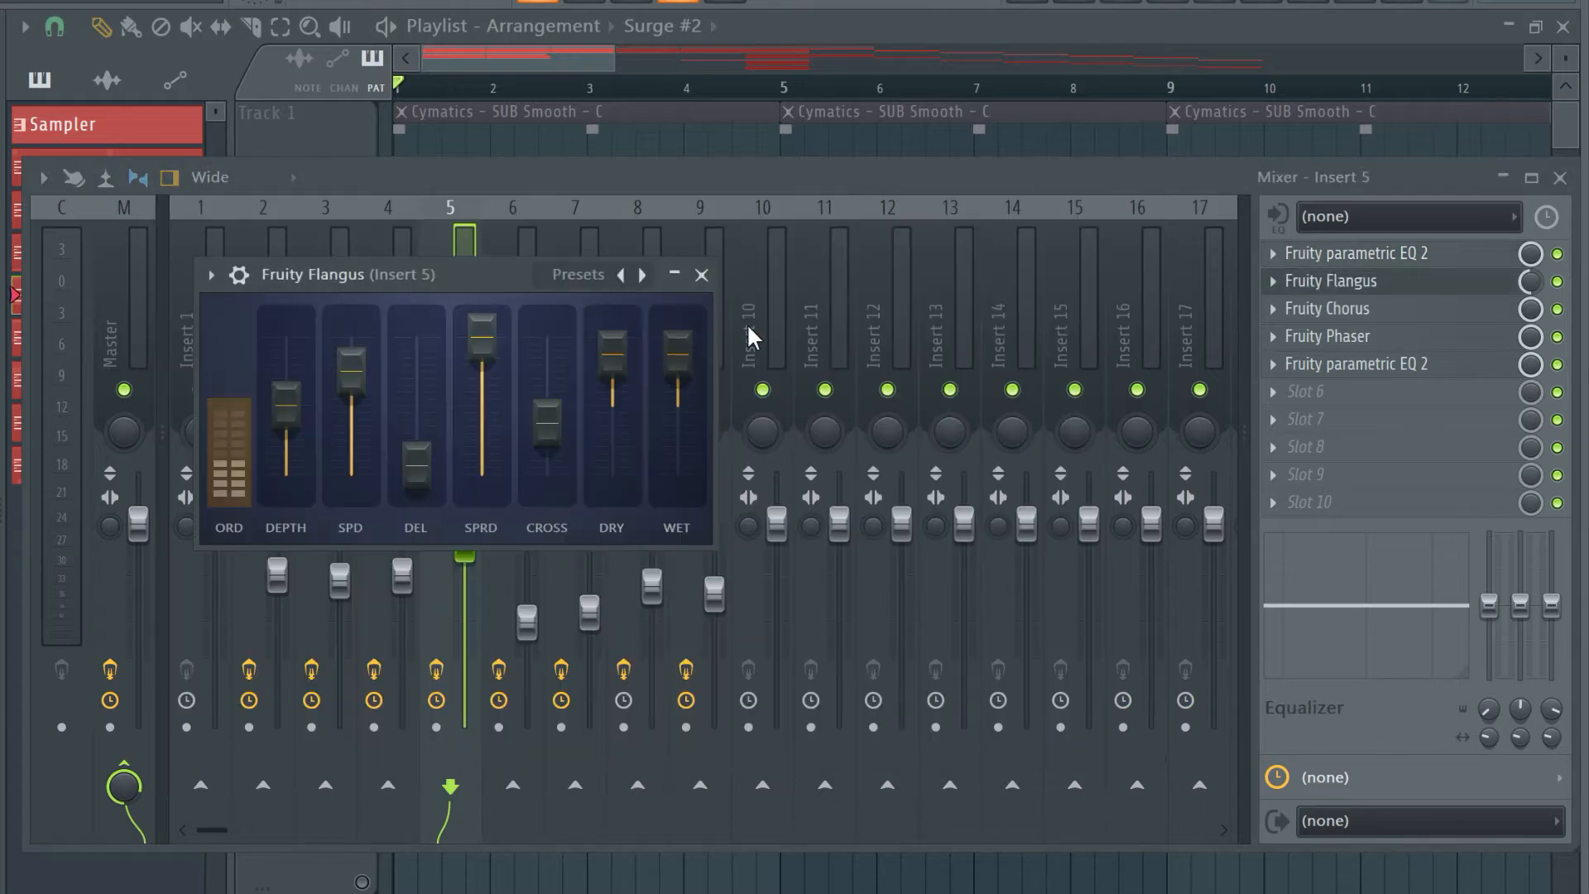
key("Escape")
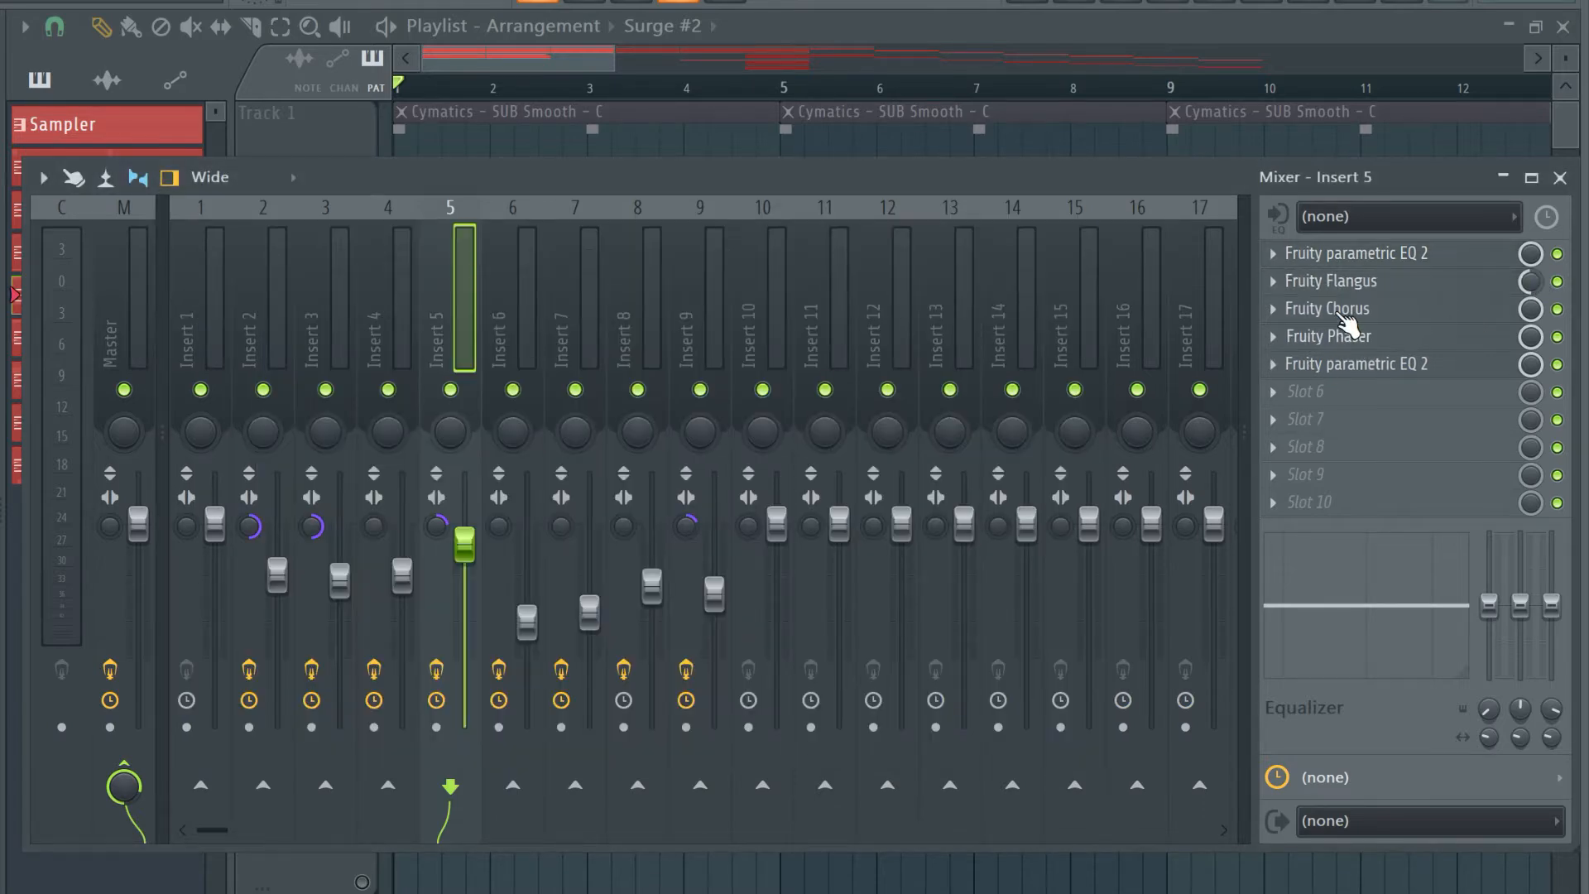
left_click(1329, 310)
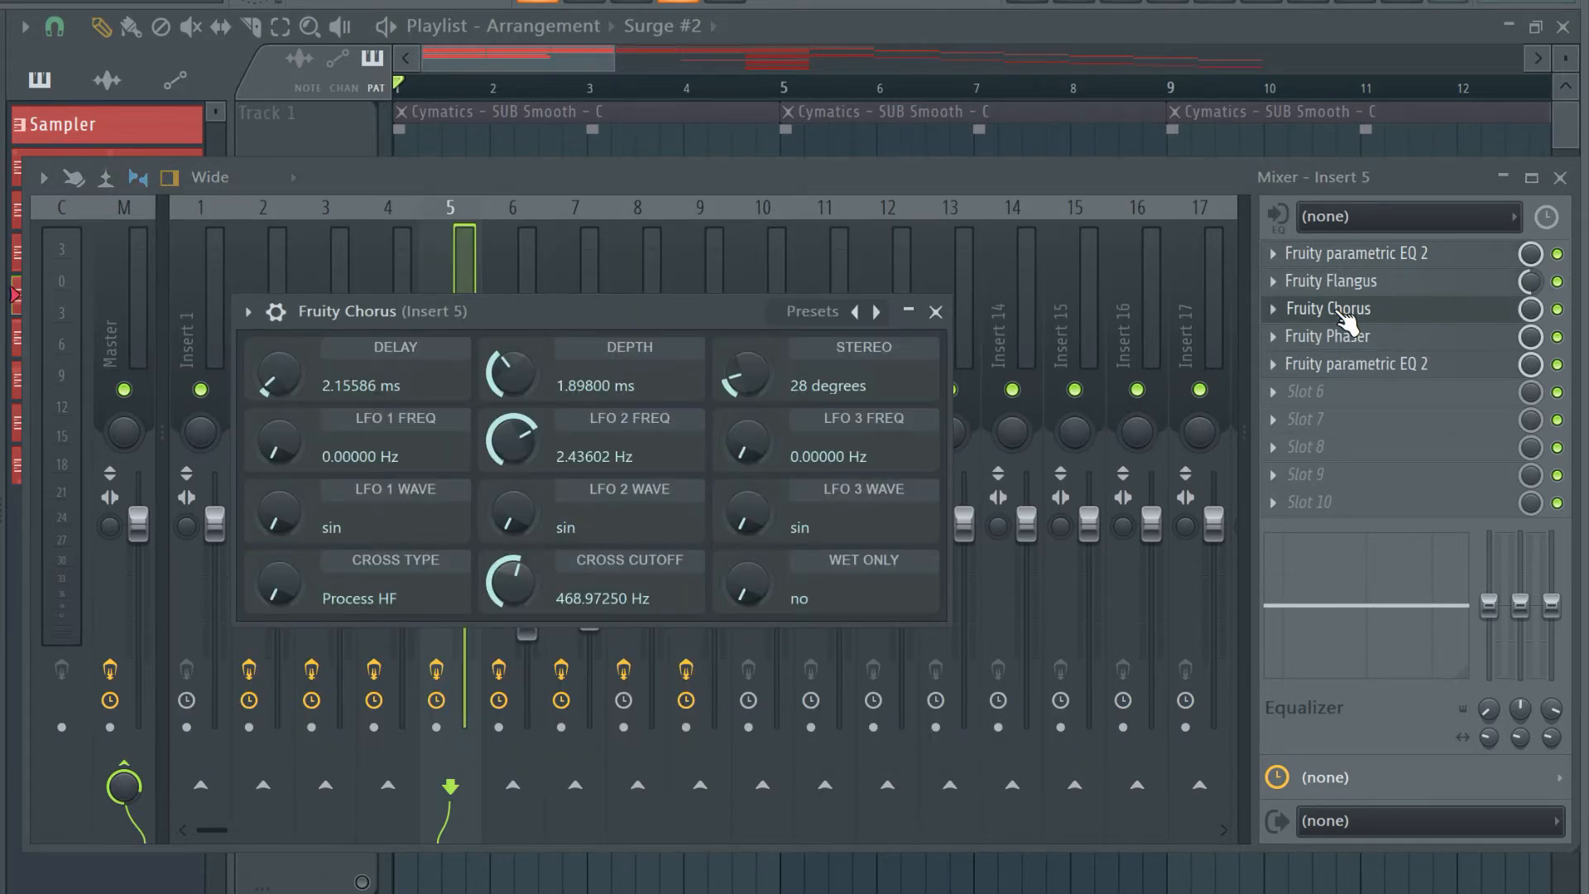
left_click(1339, 336)
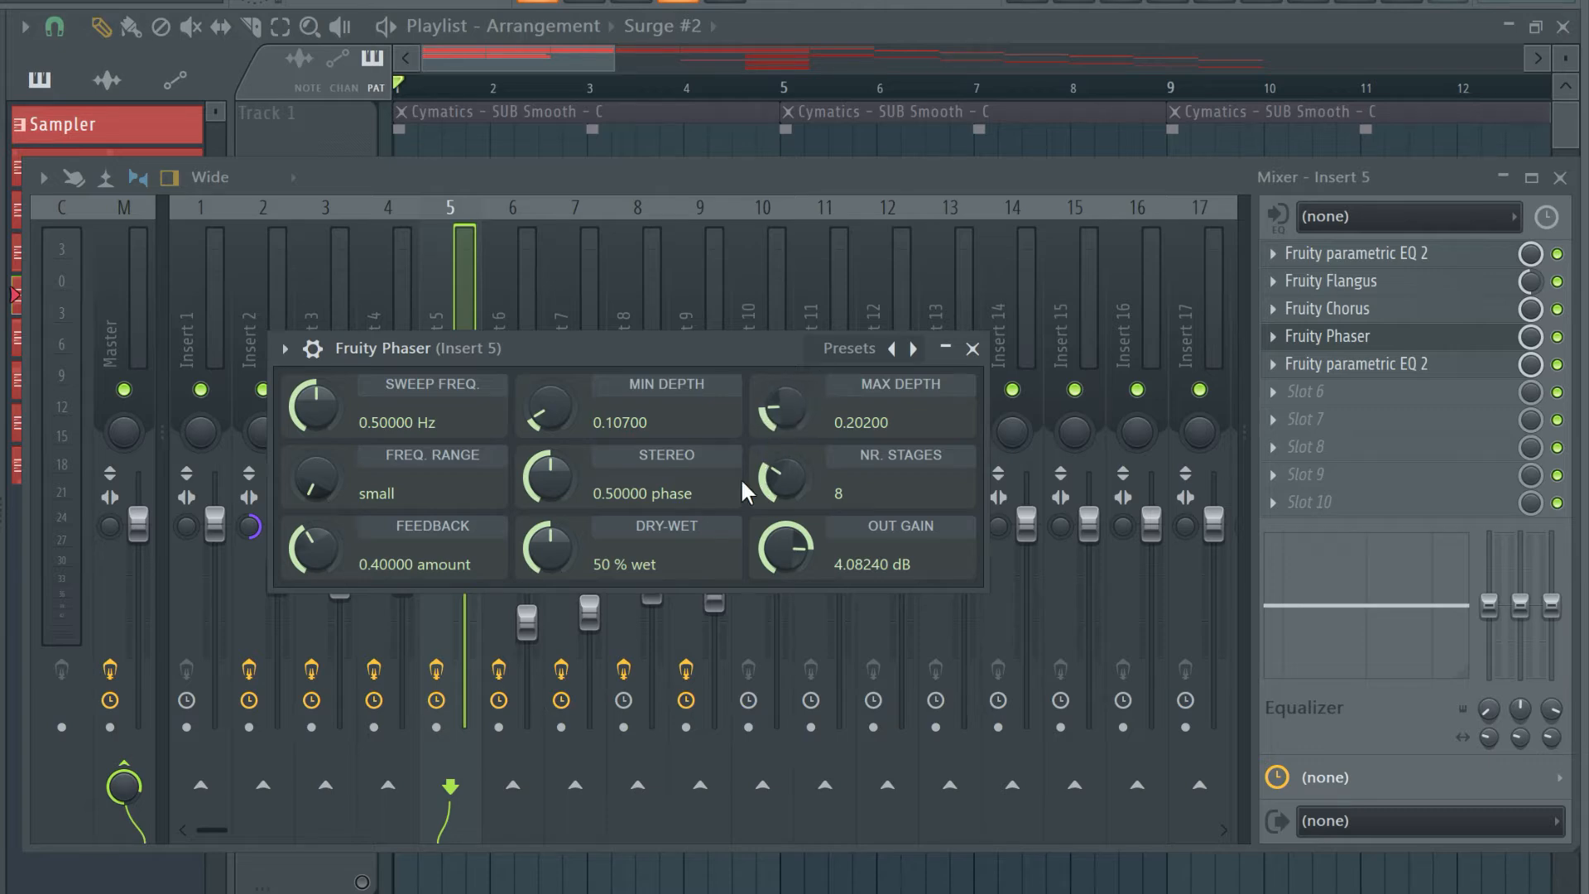
key("Down")
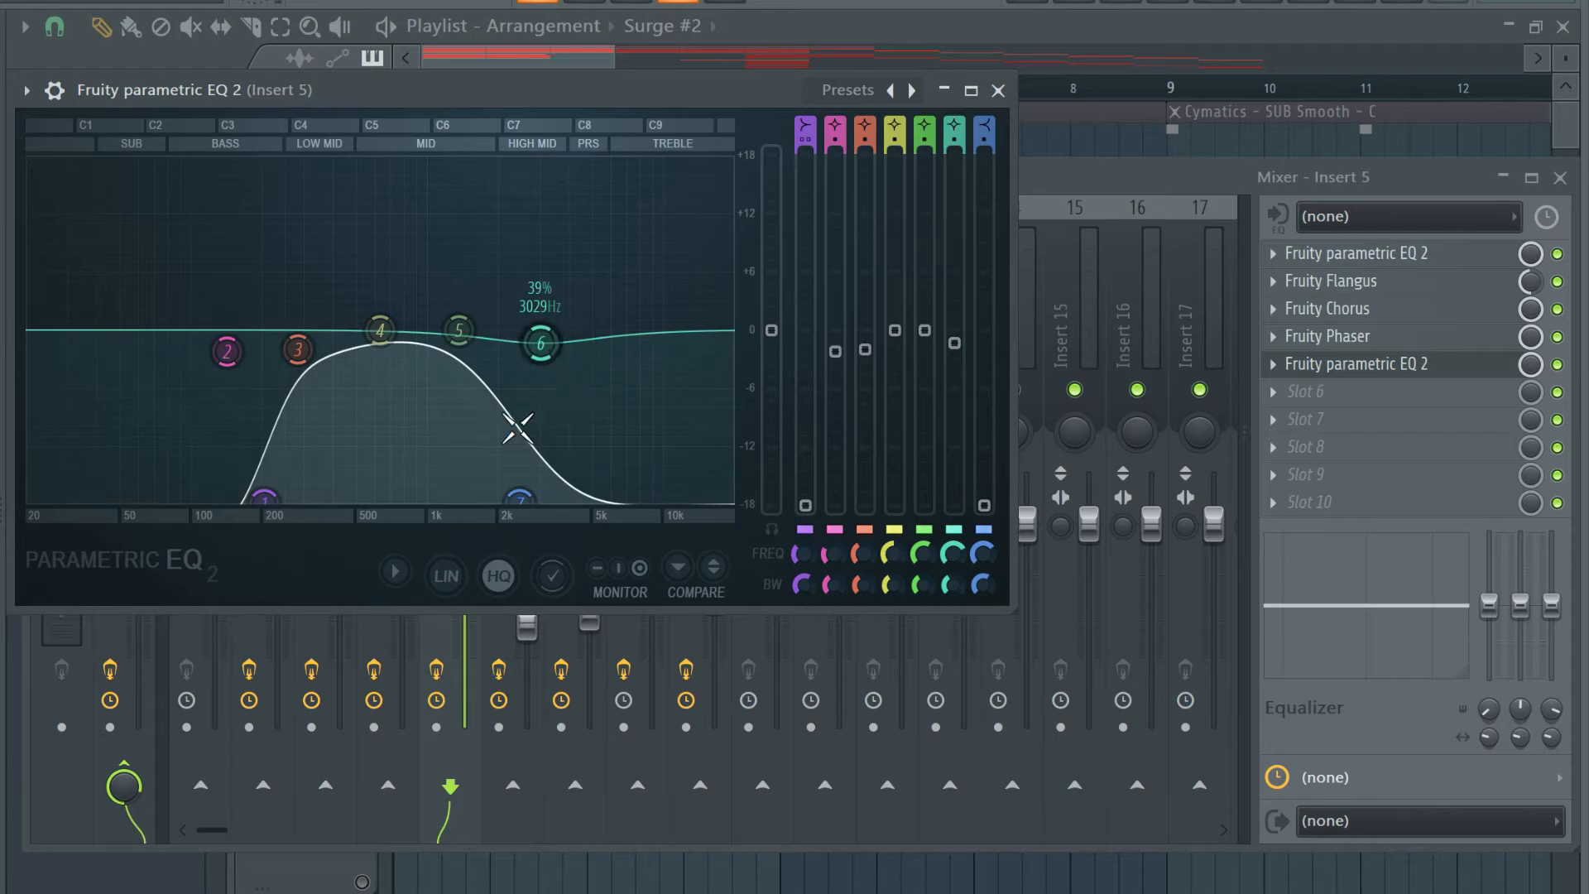
key("Escape")
Inspect the first Fruity parametric EQ 2 and the Distructor settings on mixer Insert 6
left_click(514, 320)
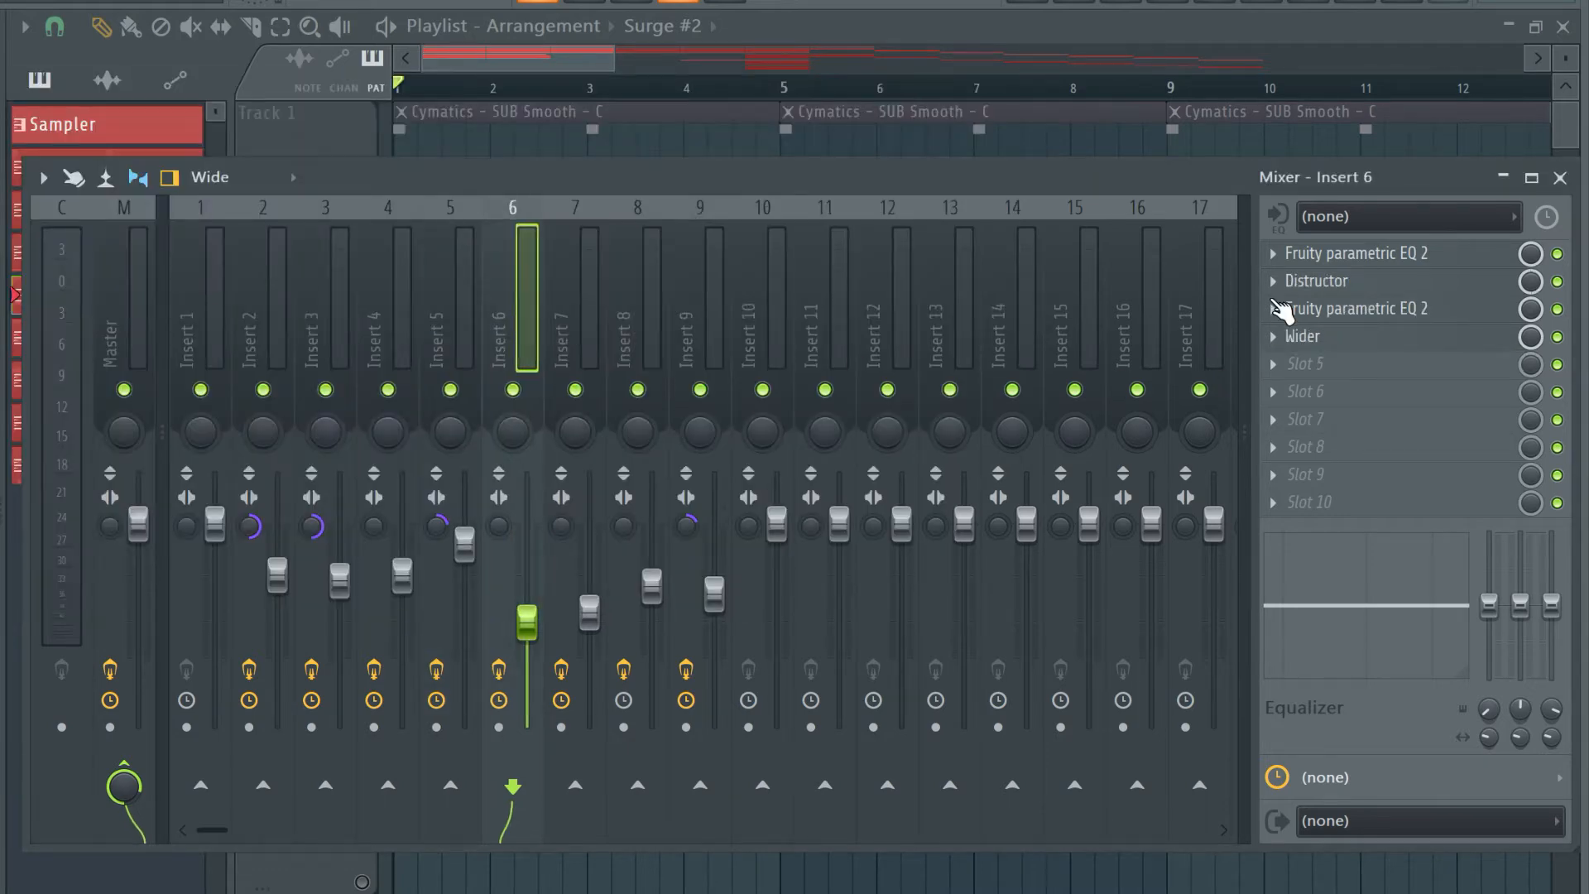
left_click(1324, 254)
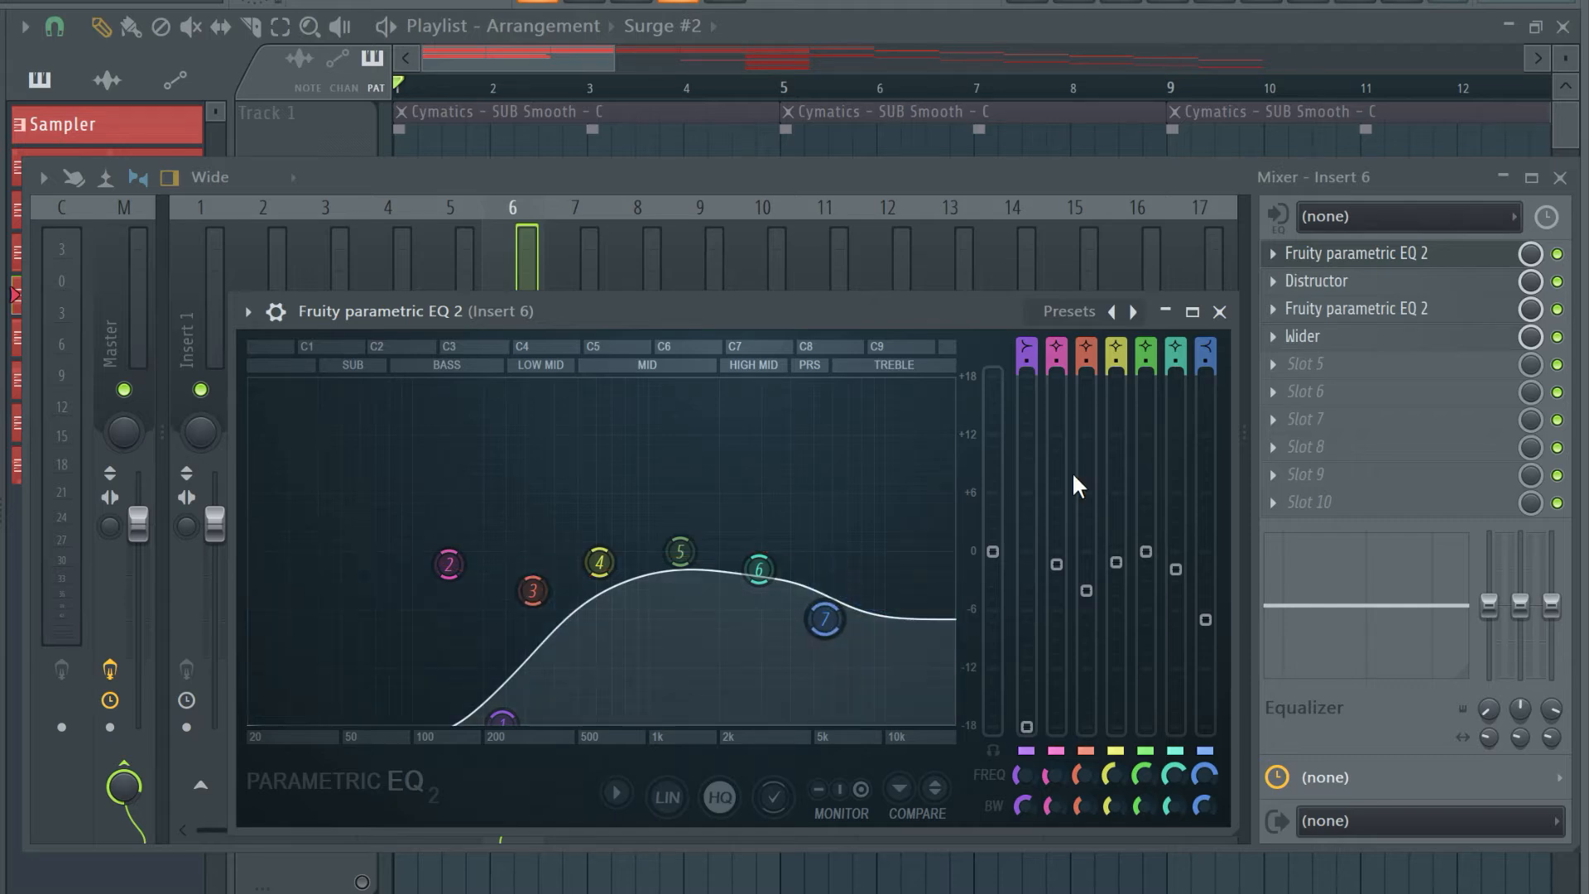
left_click(1219, 312)
left_click(1318, 281)
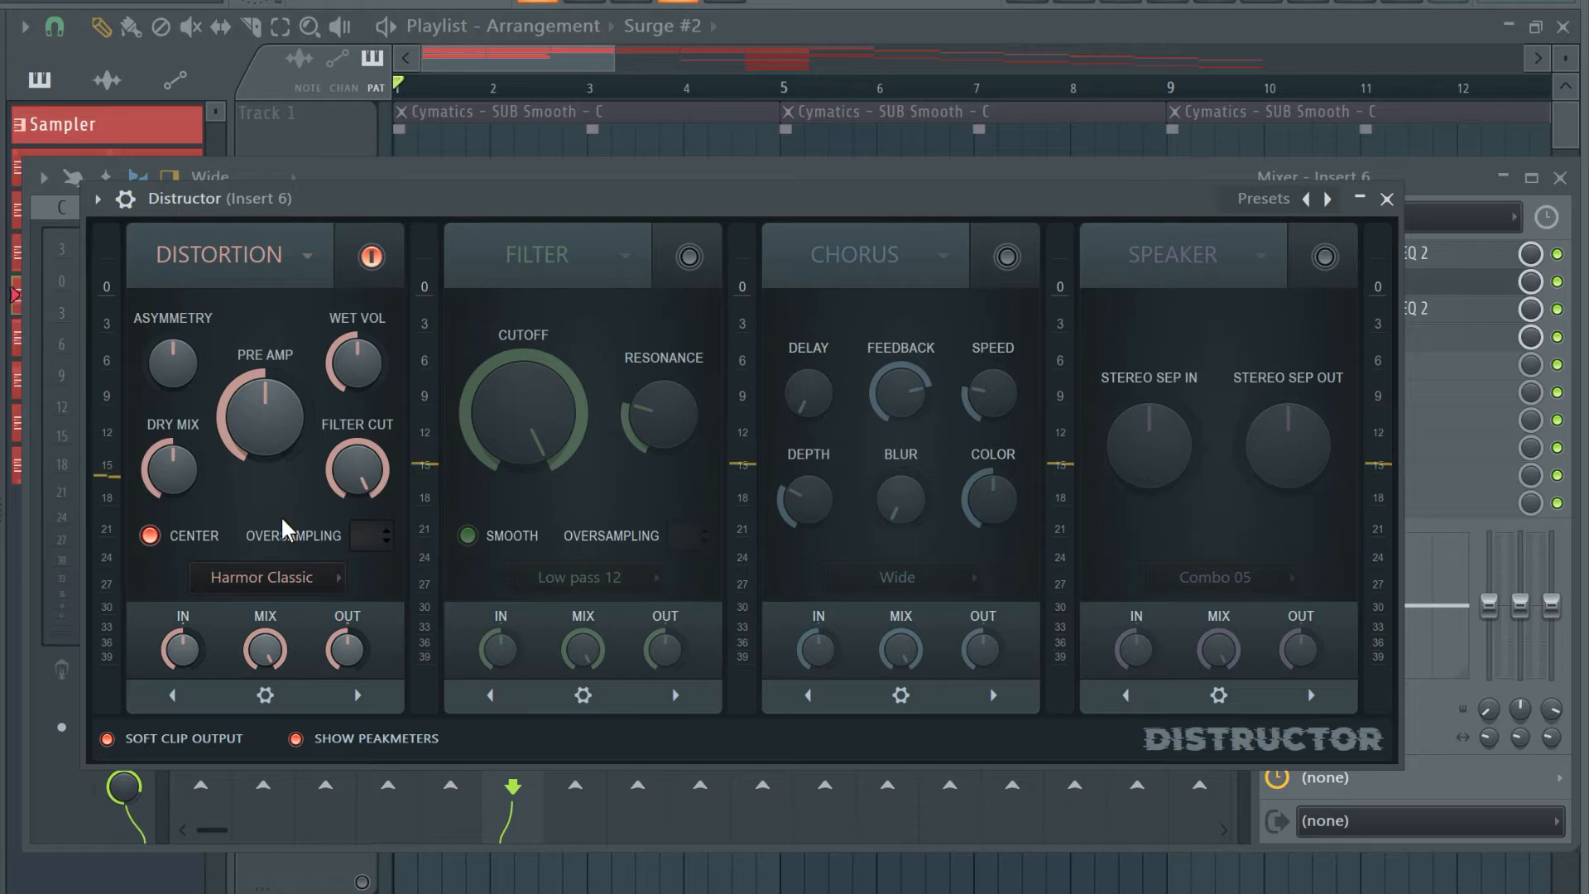
left_click(1386, 199)
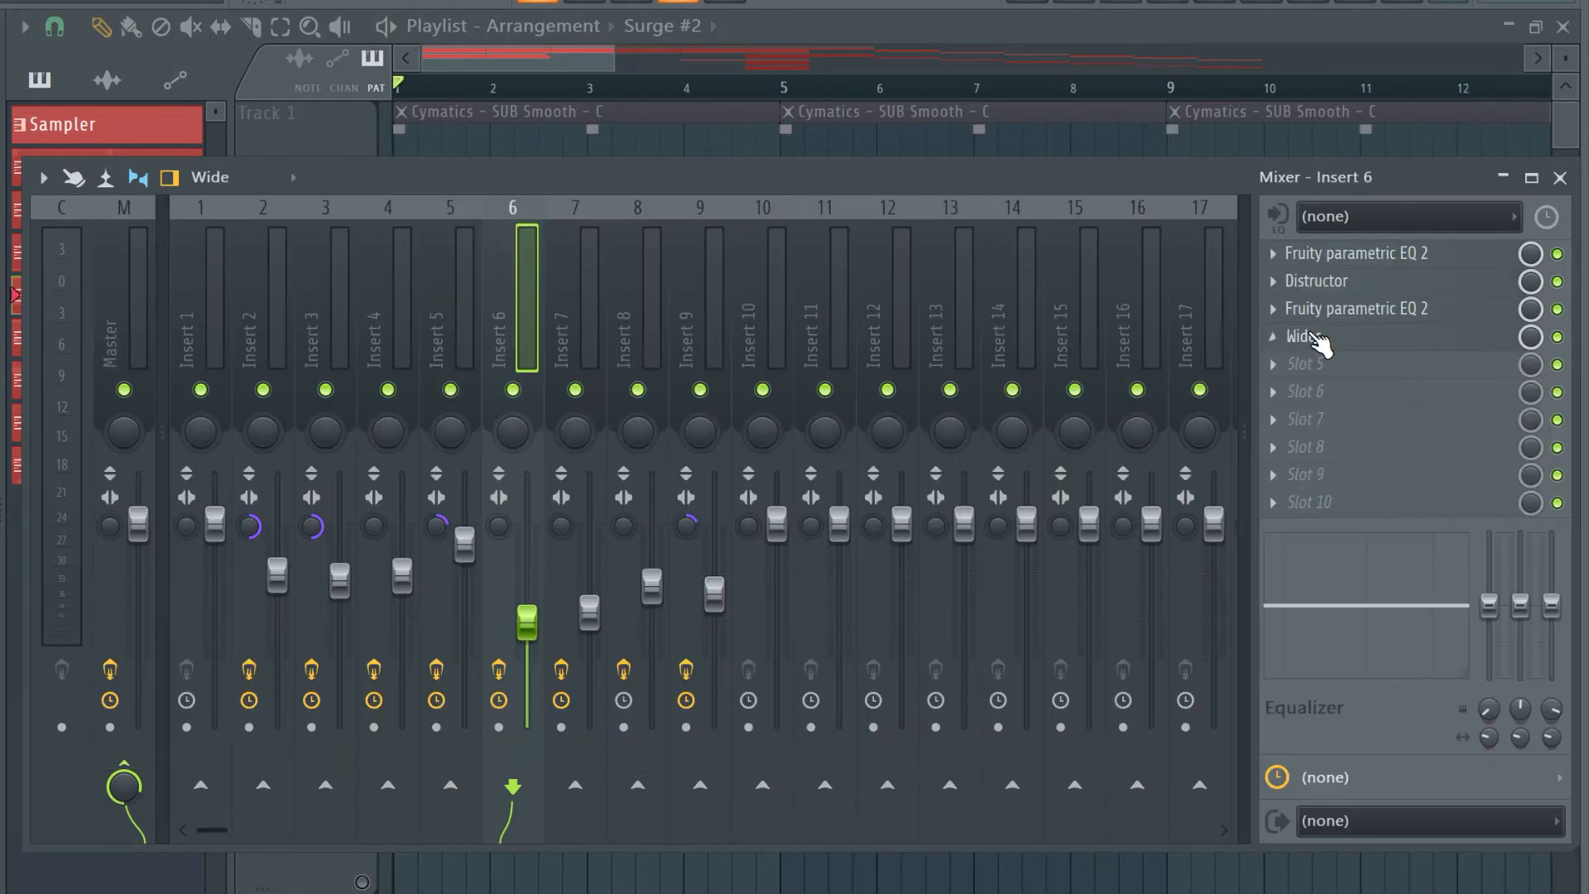
Close Wider on mixer Insert 6, open the Surge pattern in the piano roll, and play its notes
left_click(1313, 337)
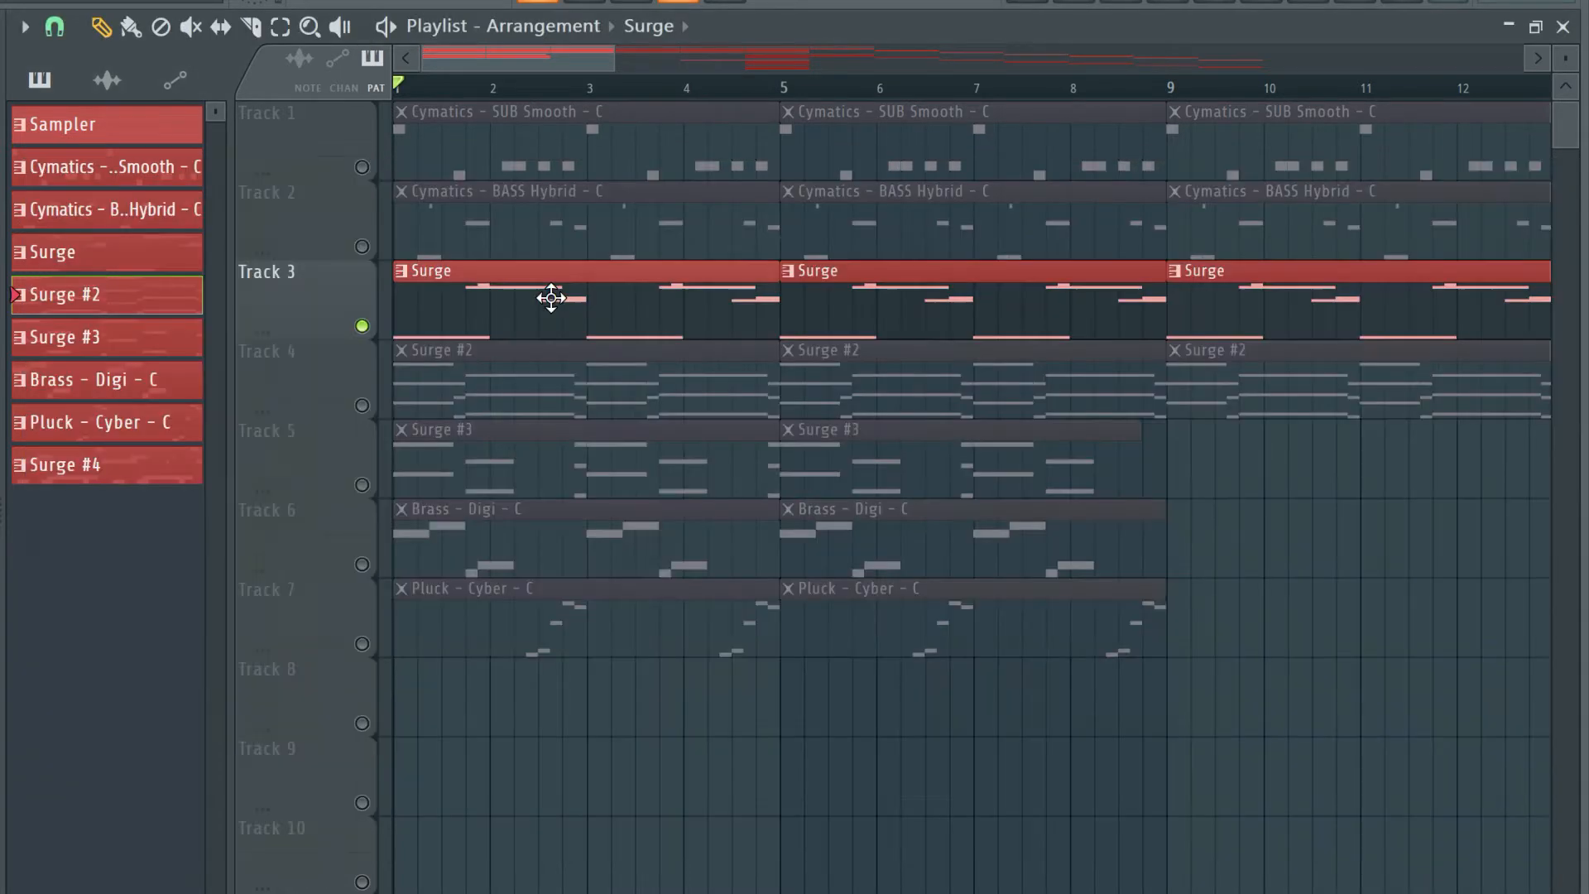
double_click(550, 298)
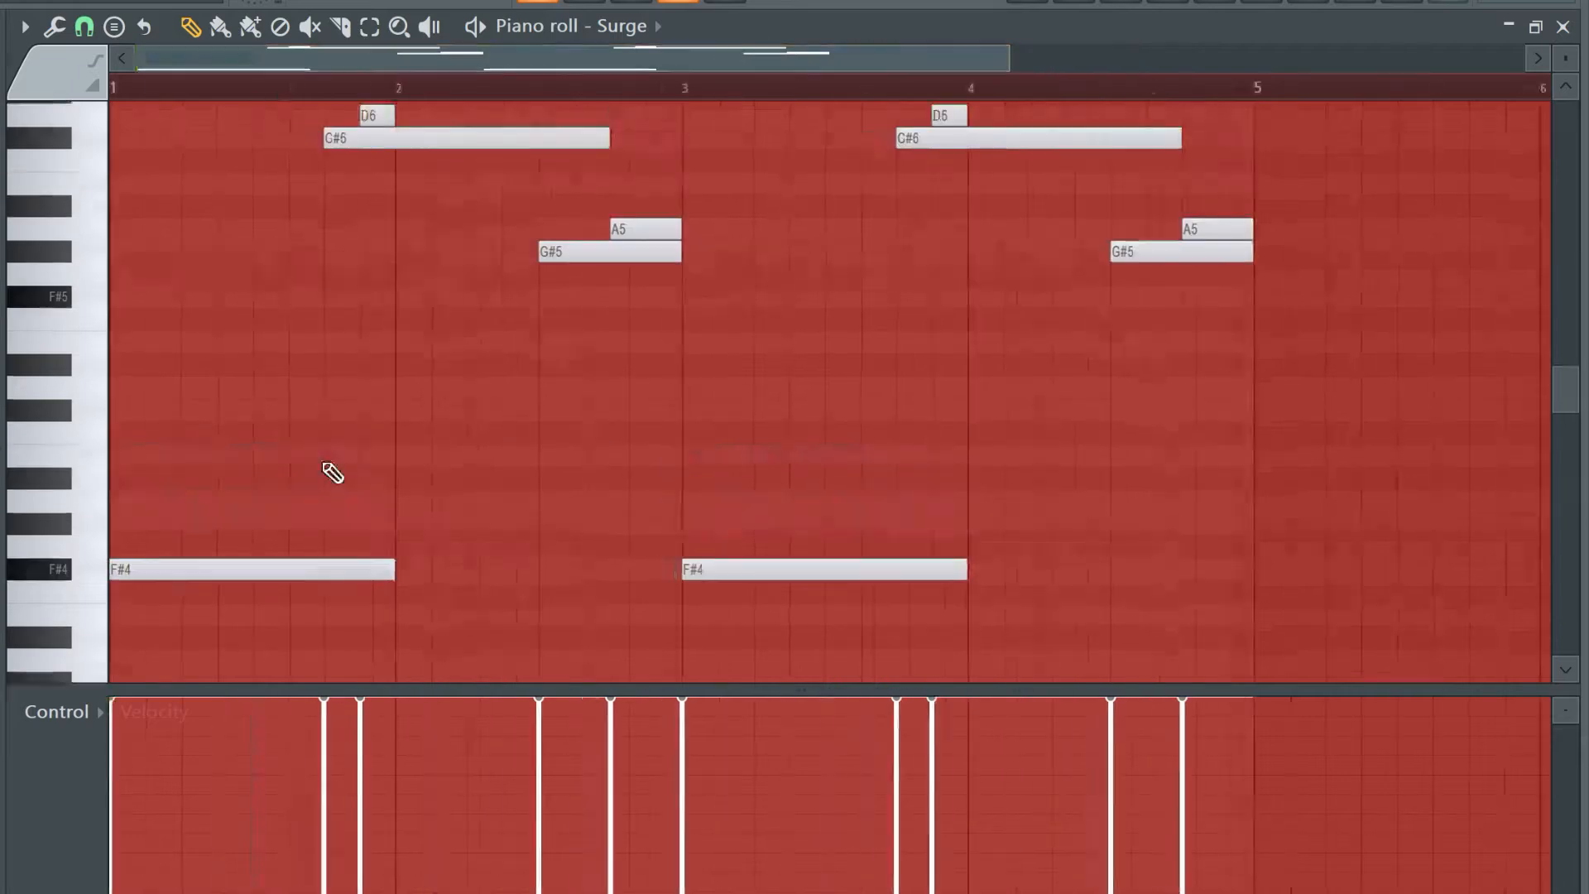
scroll(331, 469, "up", 3)
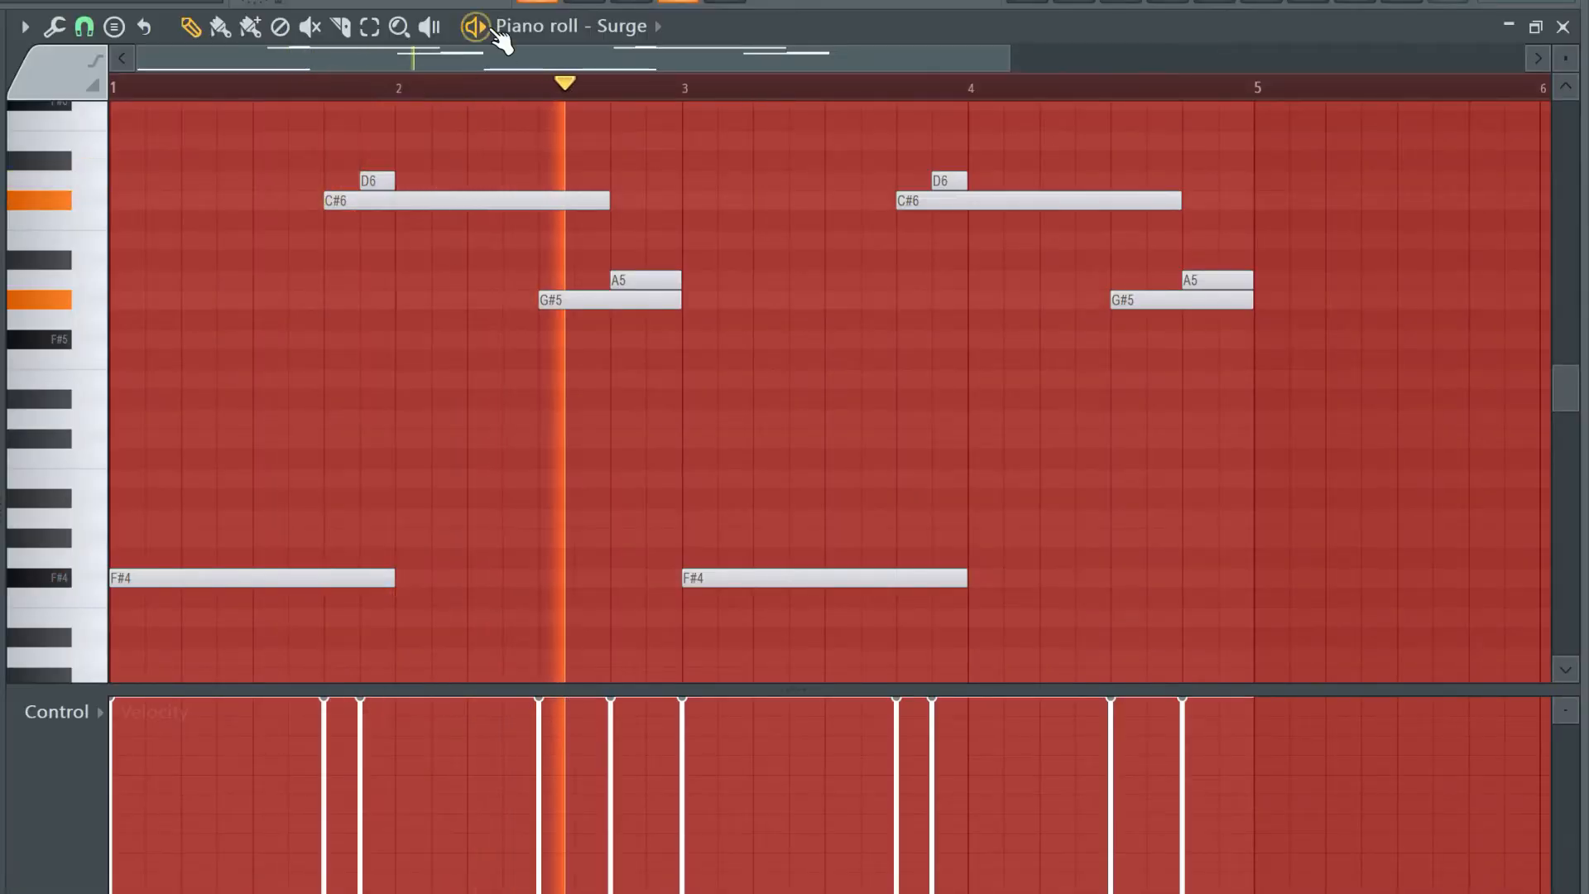
key("space")
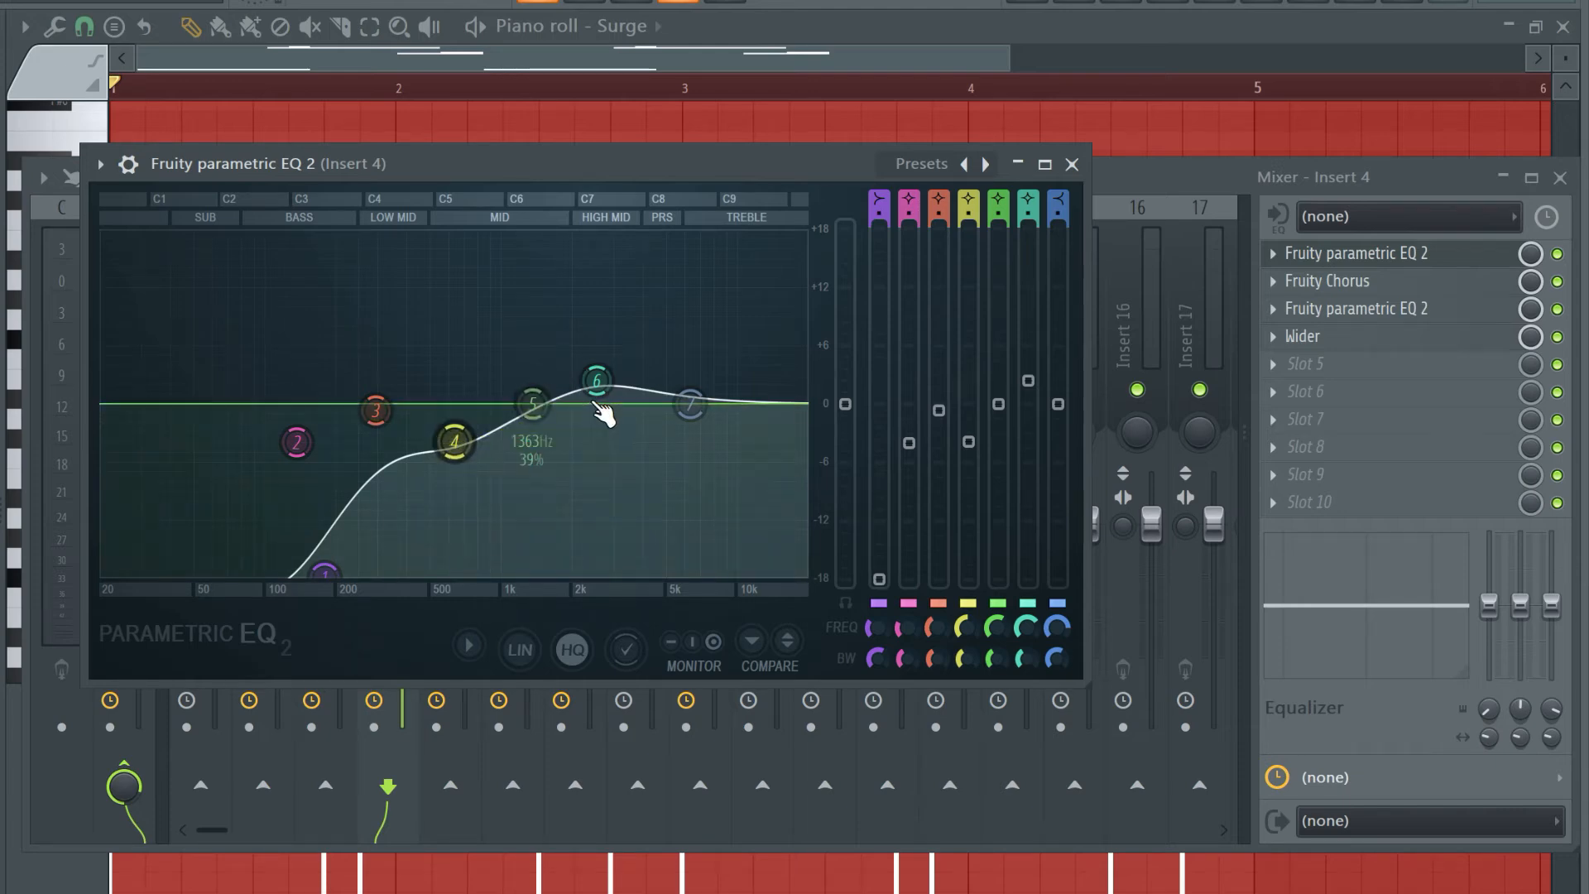
Inspect the Fruity parametric EQ 2 and Wider settings on mixer Insert 4
left_click(1072, 164)
left_click(827, 203)
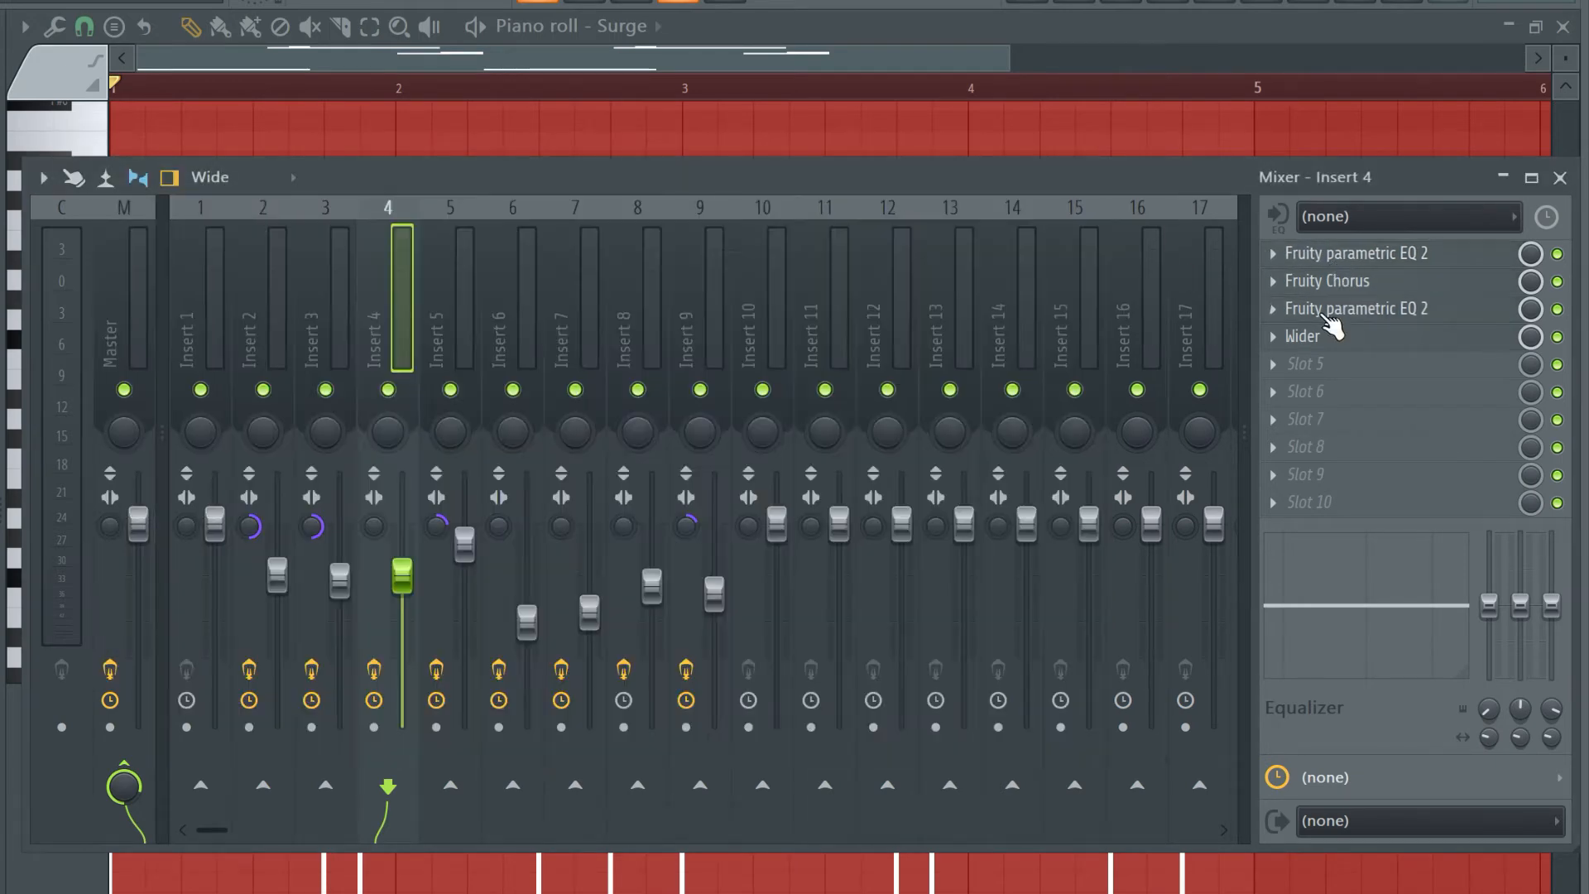
left_click(1323, 336)
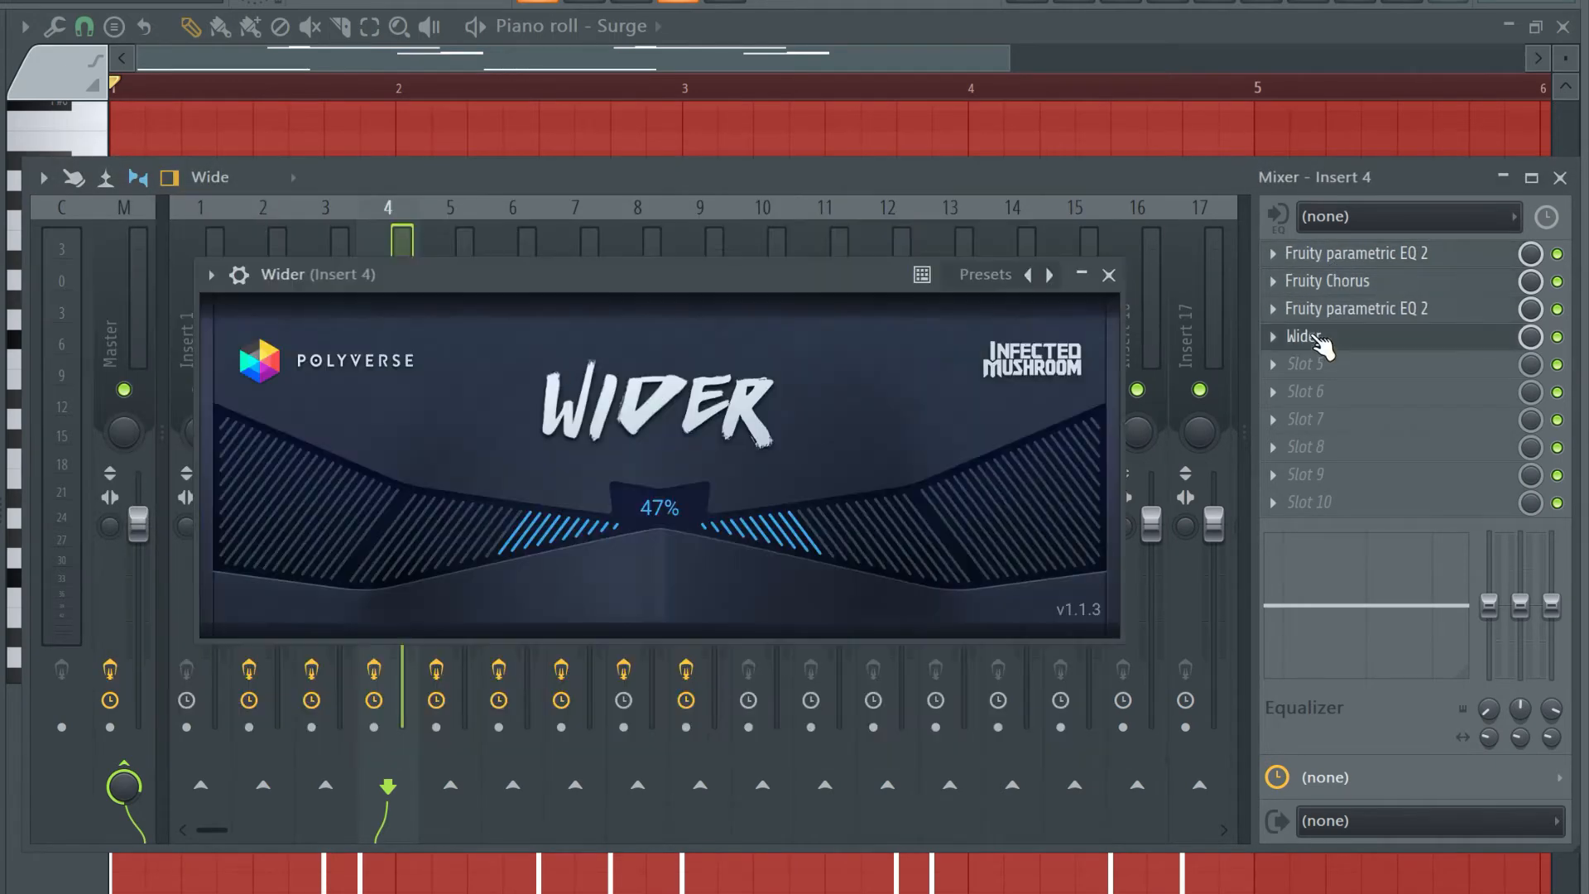
left_click(1109, 276)
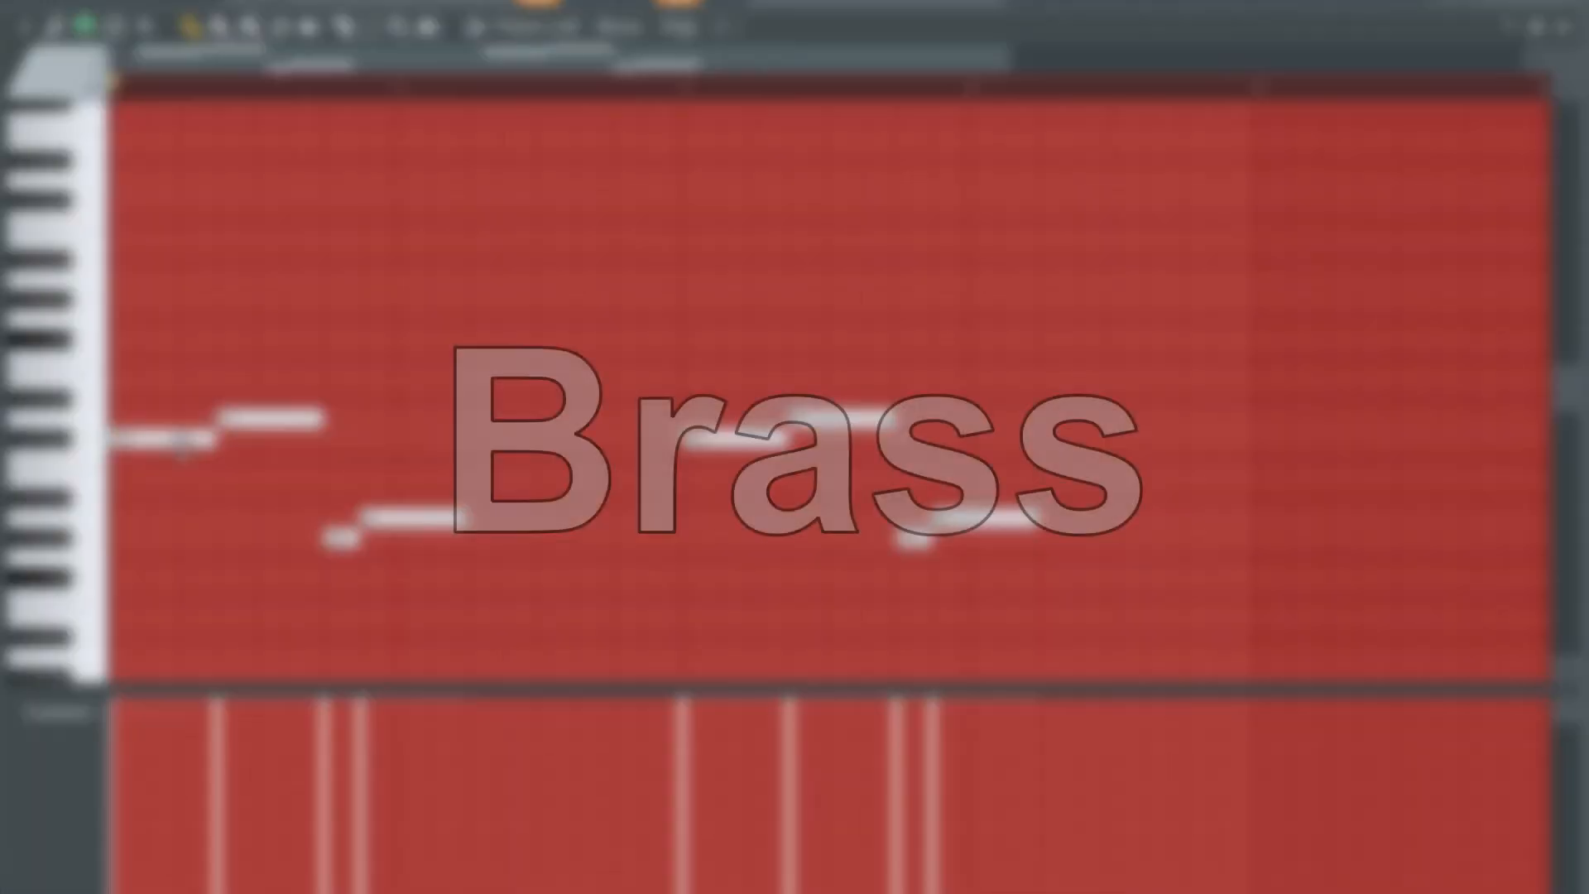
Play the Brass - Digi - C pattern while viewing its notes in the piano roll
key("space")
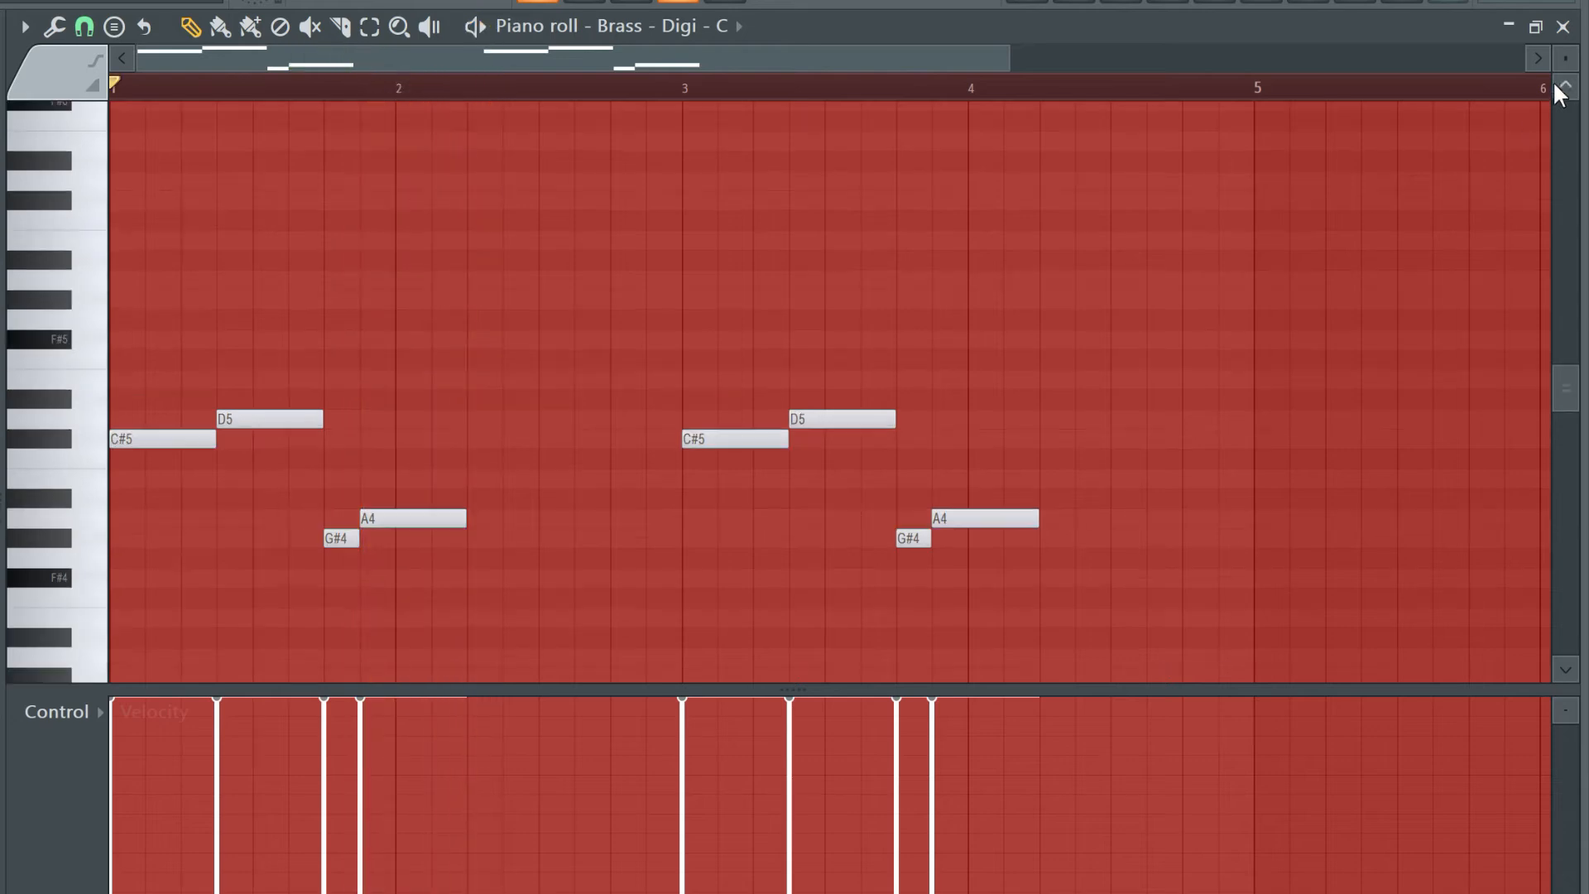
left_click_drag(1565, 59, 1565, 46)
left_click(1138, 7)
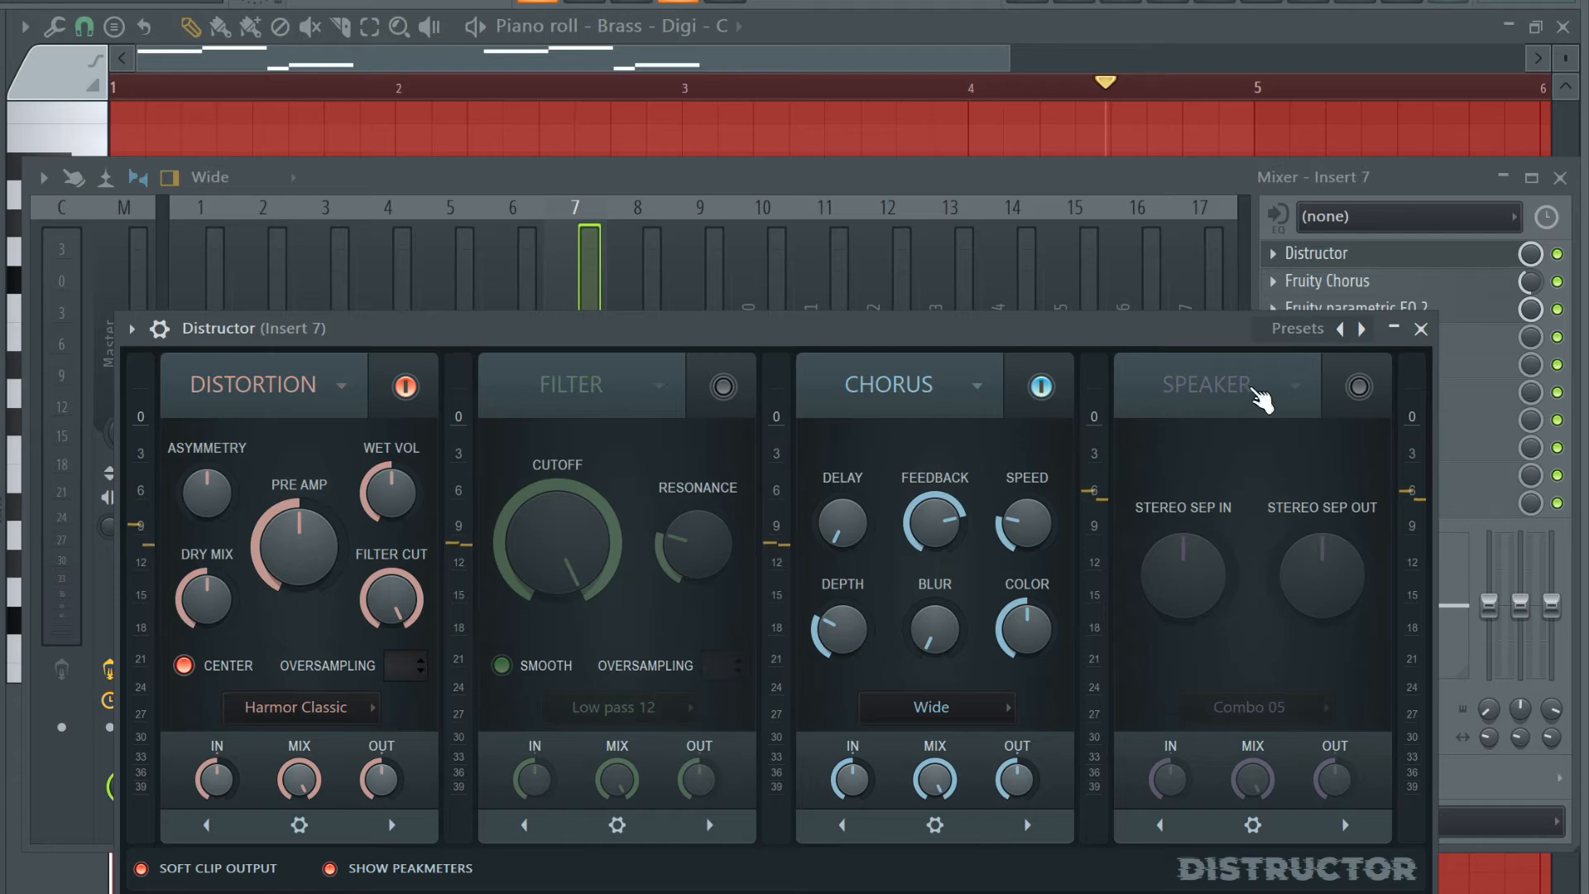
Inspect the Distructor and Fruity parametric EQ 2 settings on mixer Insert 7, closing each window
left_click(1421, 329)
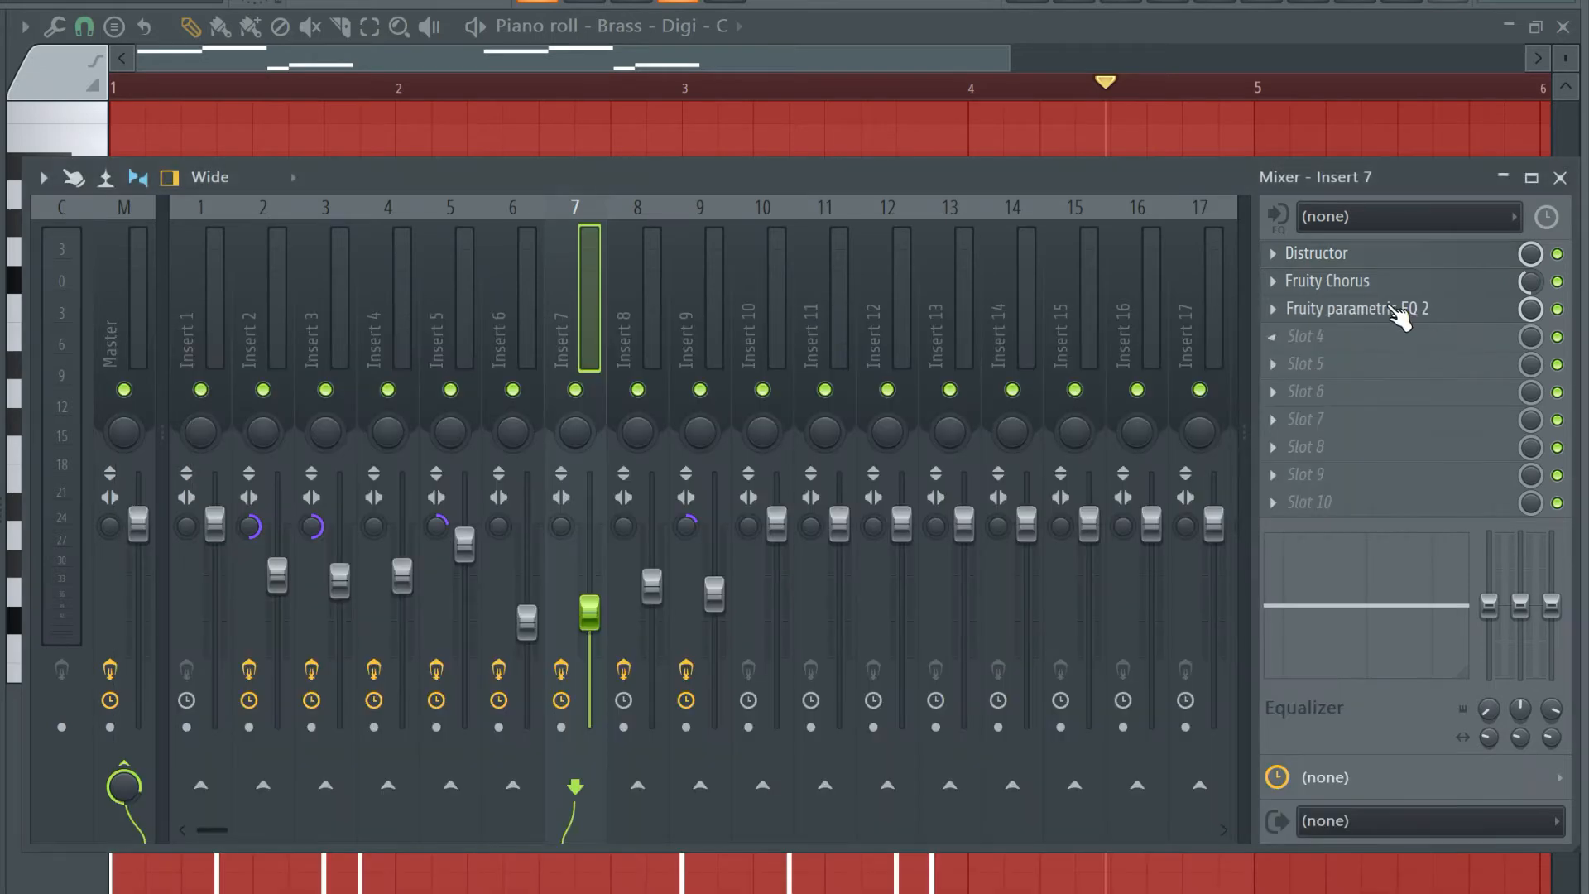
left_click(1357, 312)
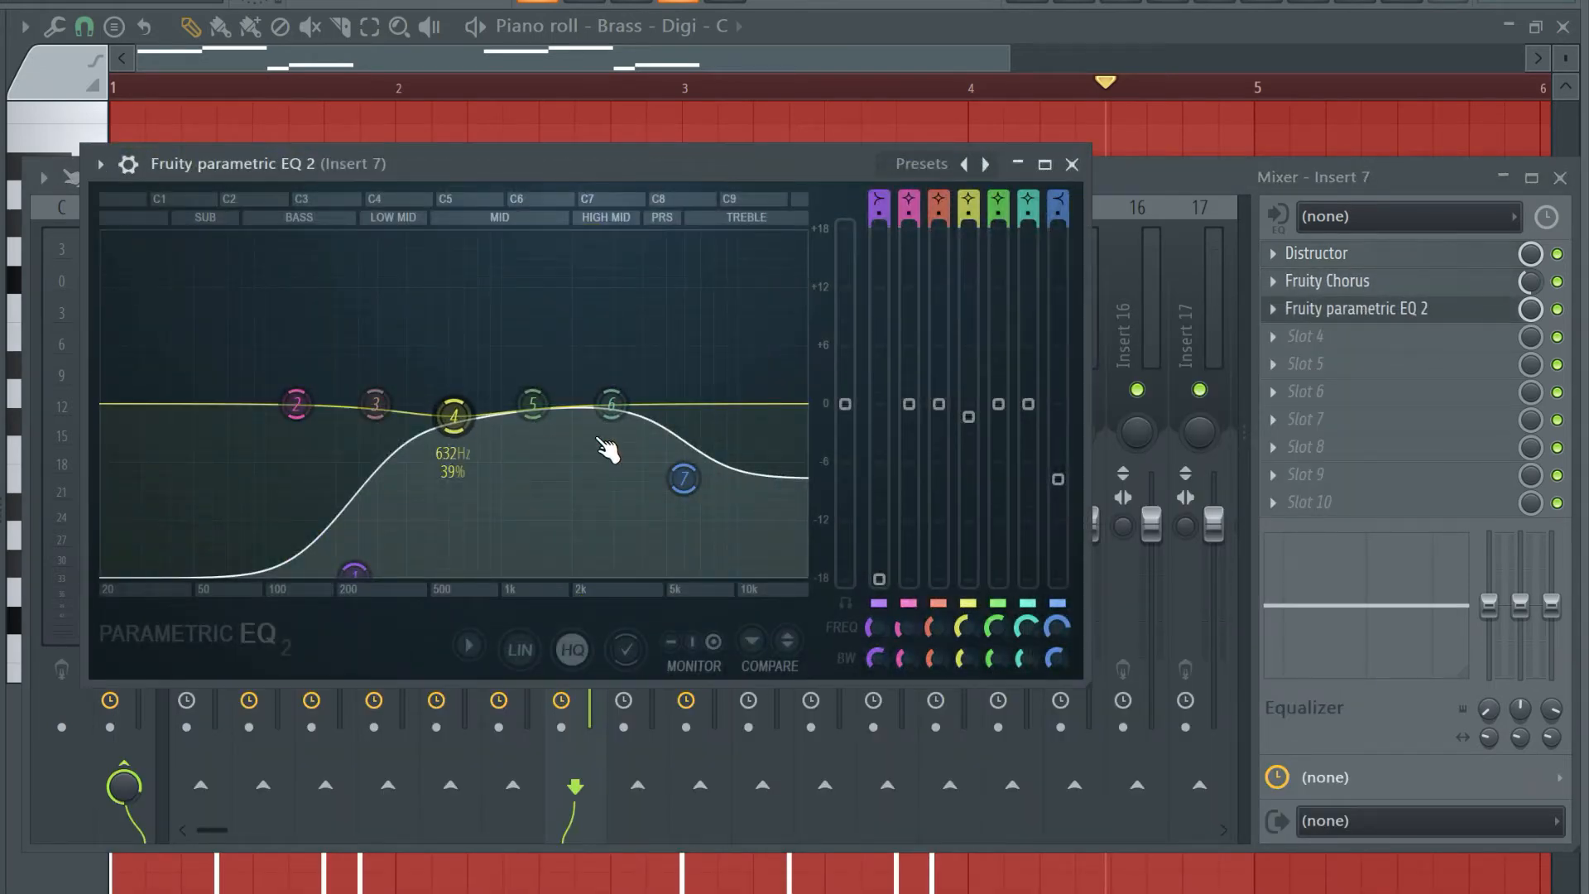
left_click(1071, 164)
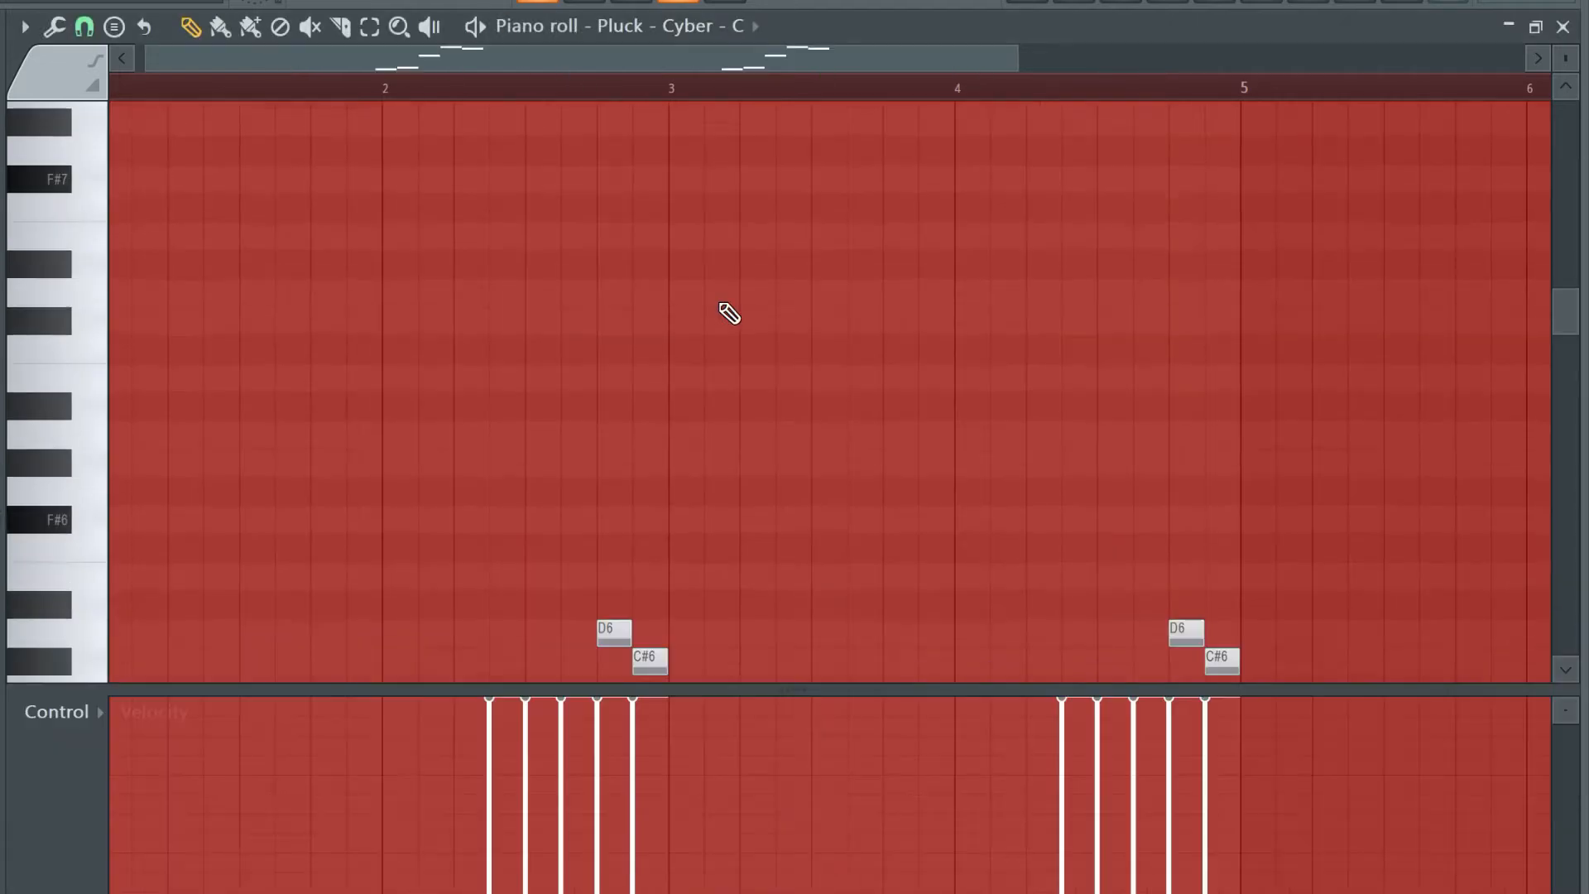
Bring the Pluck - Cyber - C notes into view in the piano roll, play the pattern, and stop playback
scroll(727, 312, "down", 5)
scroll(728, 312, "up", 1)
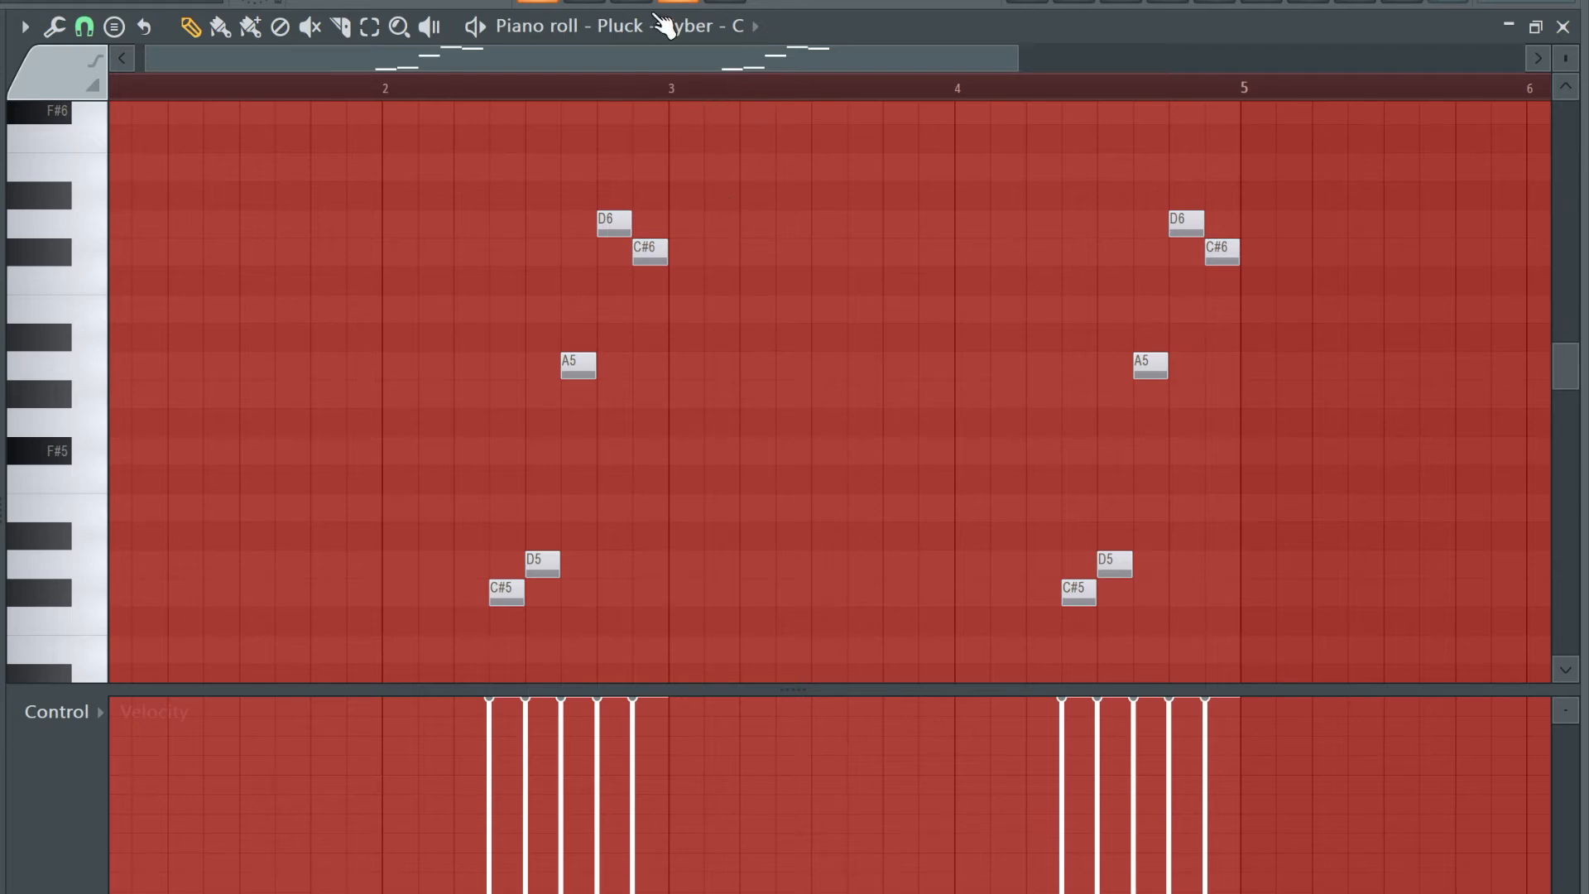
key("space")
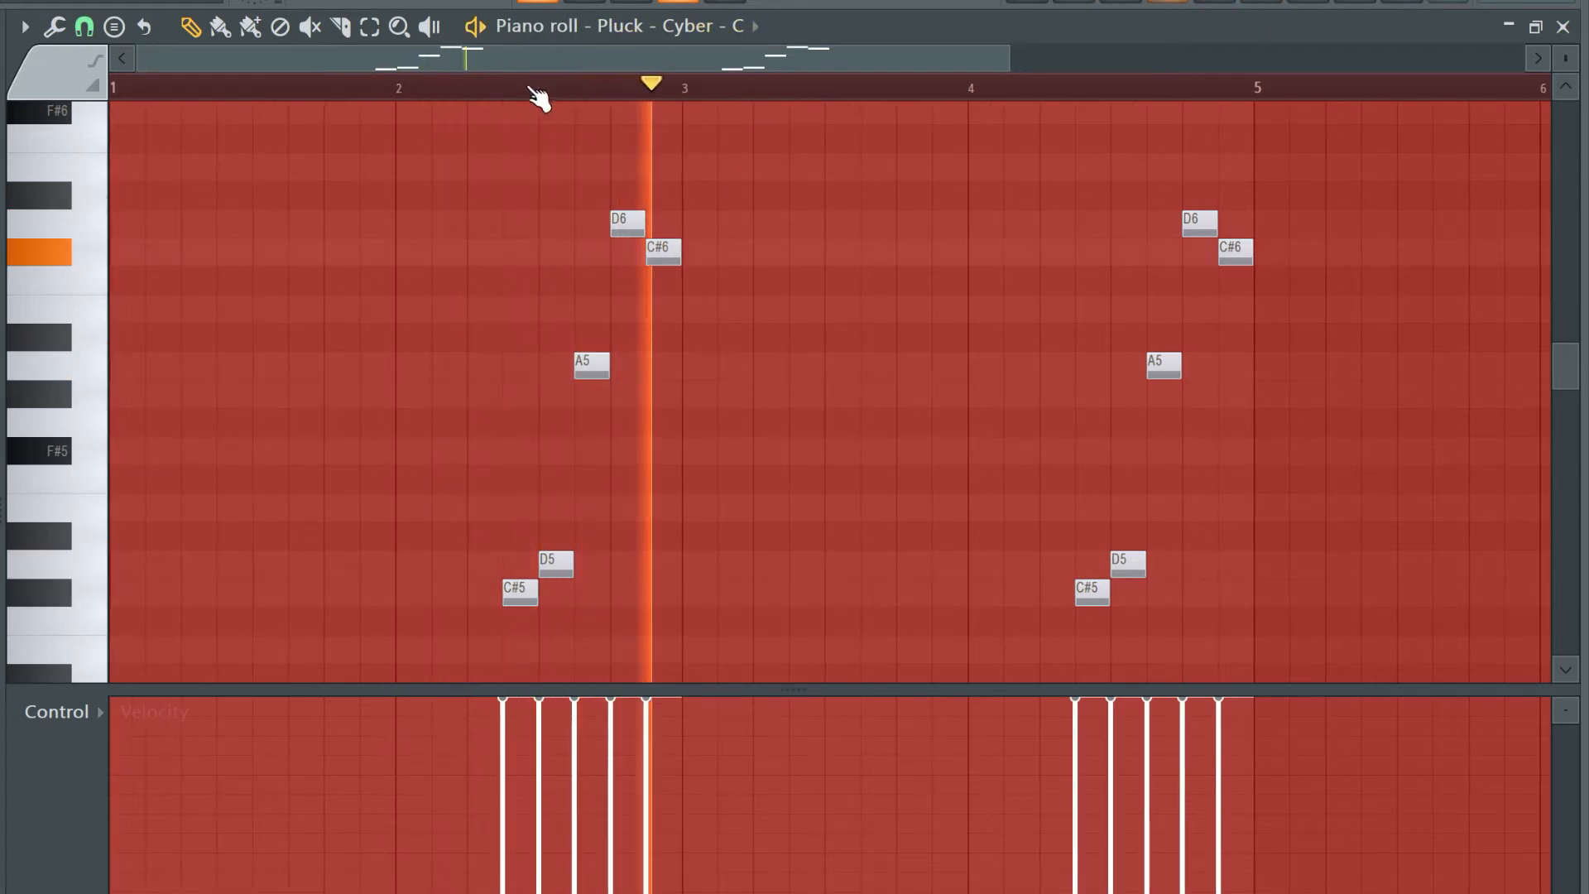
key("space")
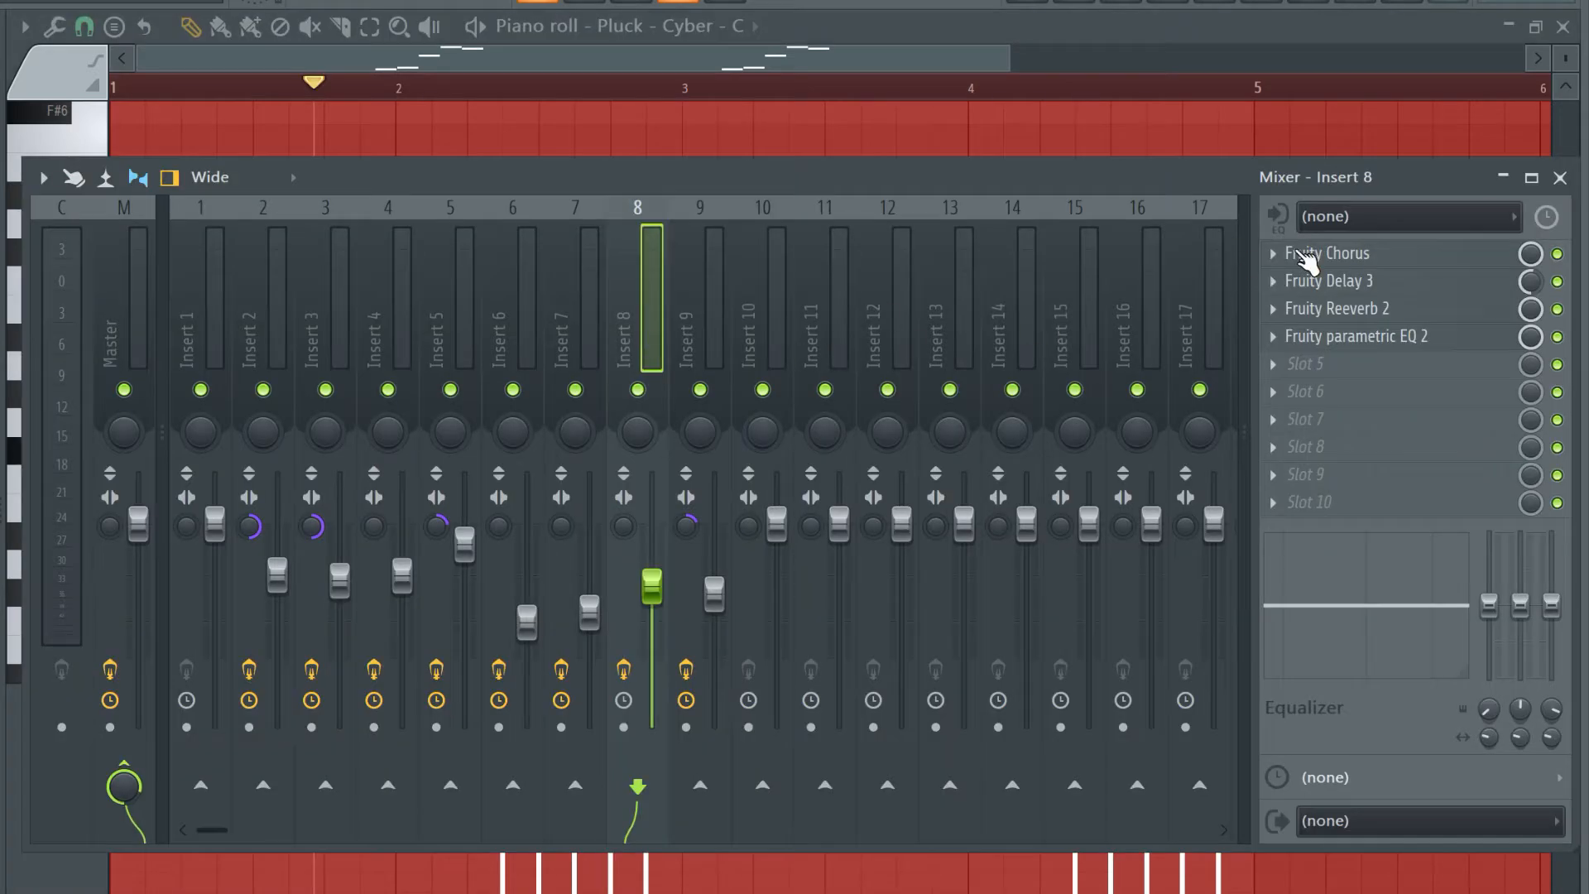
Inspect Fruity Chorus, Fruity Delay 3, Fruity Reeverb 2 and Fruity parametric EQ 2 on mixer Insert 8
left_click(1370, 262)
left_click(1372, 264)
left_click(1373, 283)
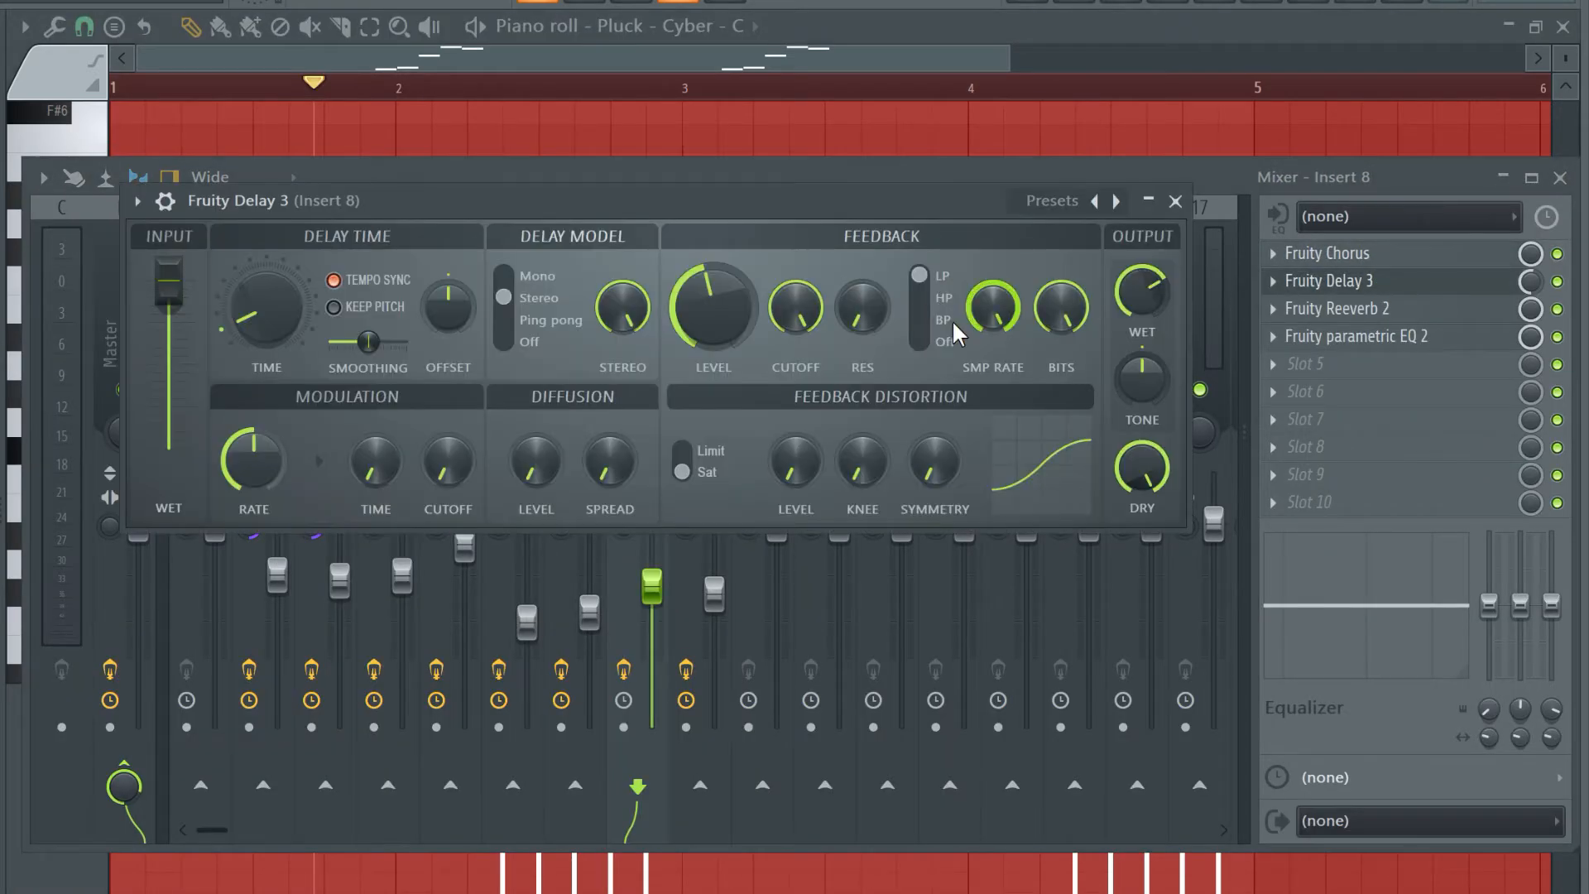
left_click(1336, 311)
left_click(1336, 311)
left_click(1358, 338)
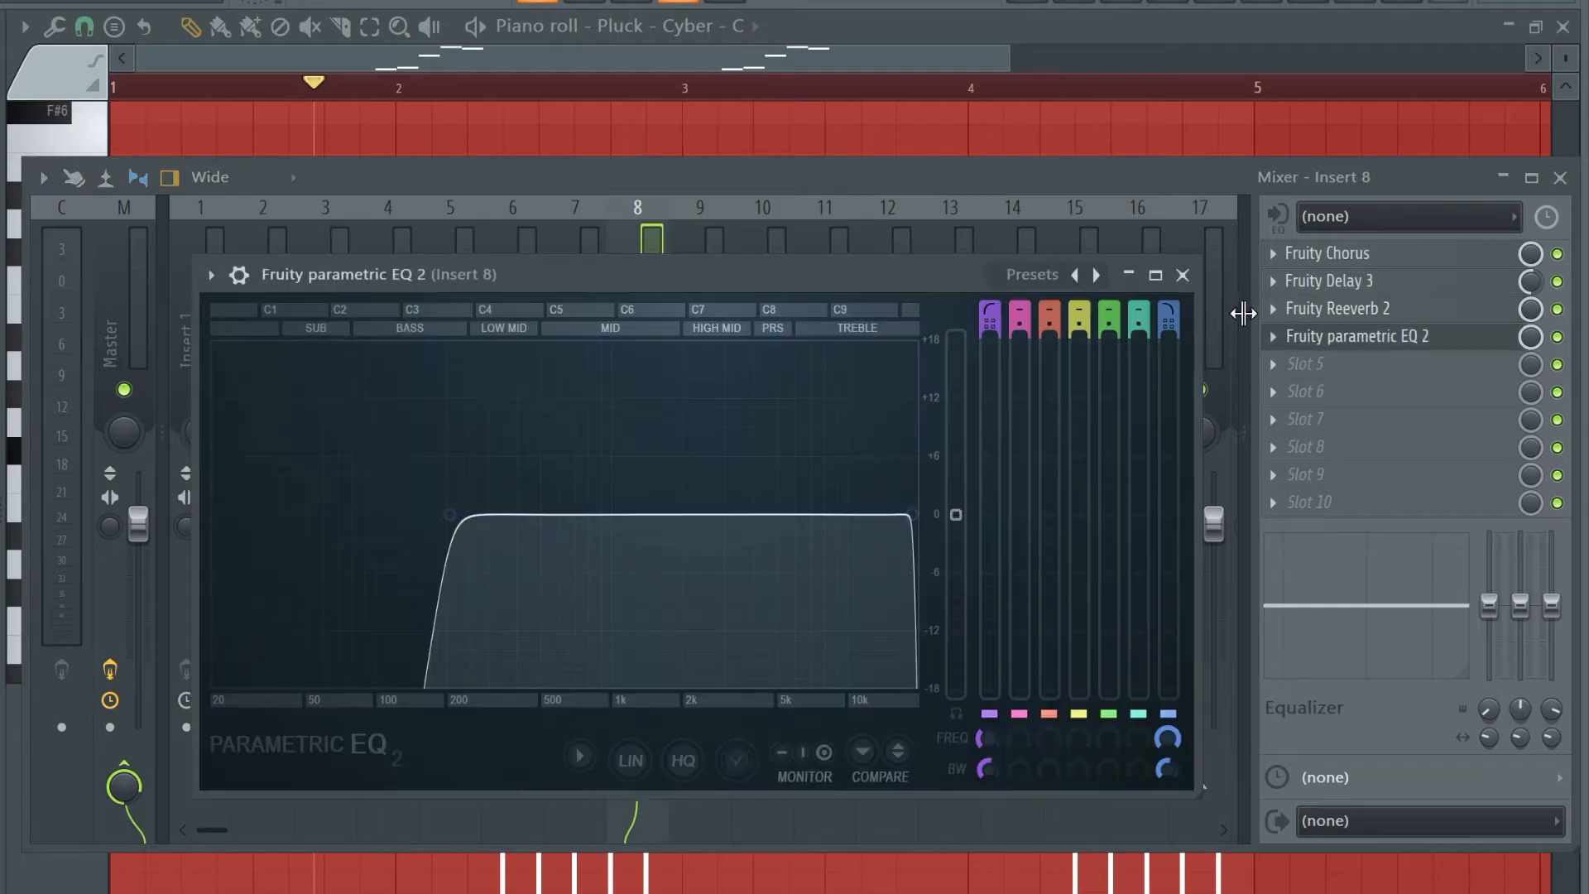
left_click(1375, 336)
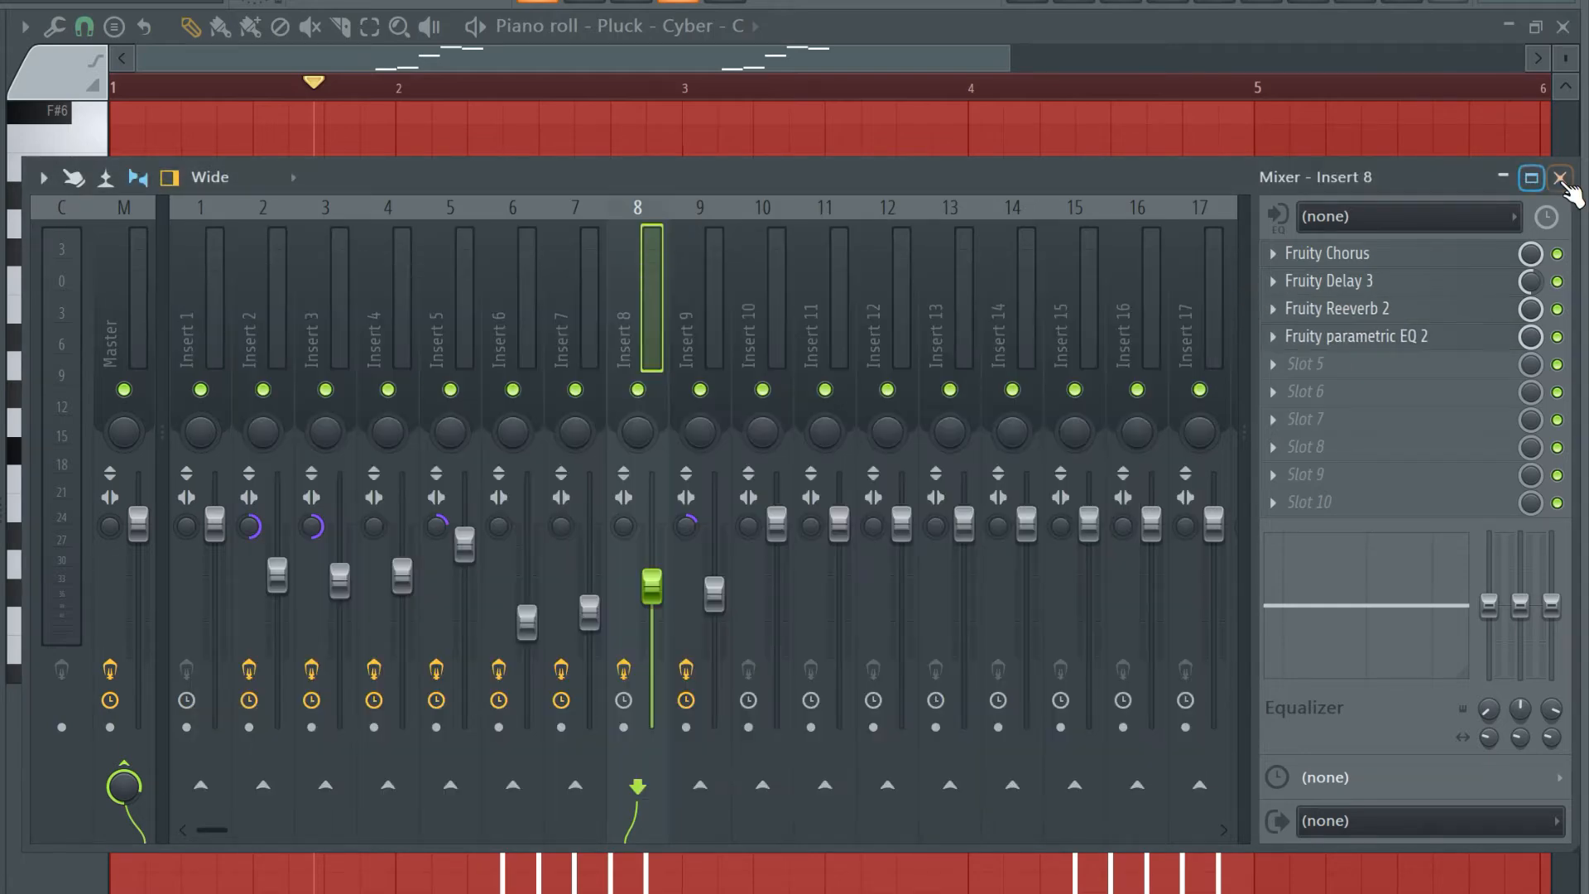
Close the mixer, view the Surge #4 pattern's notes in the piano roll, and return to the playlist
left_click(1560, 178)
left_click(1075, 2)
double_click(994, 668)
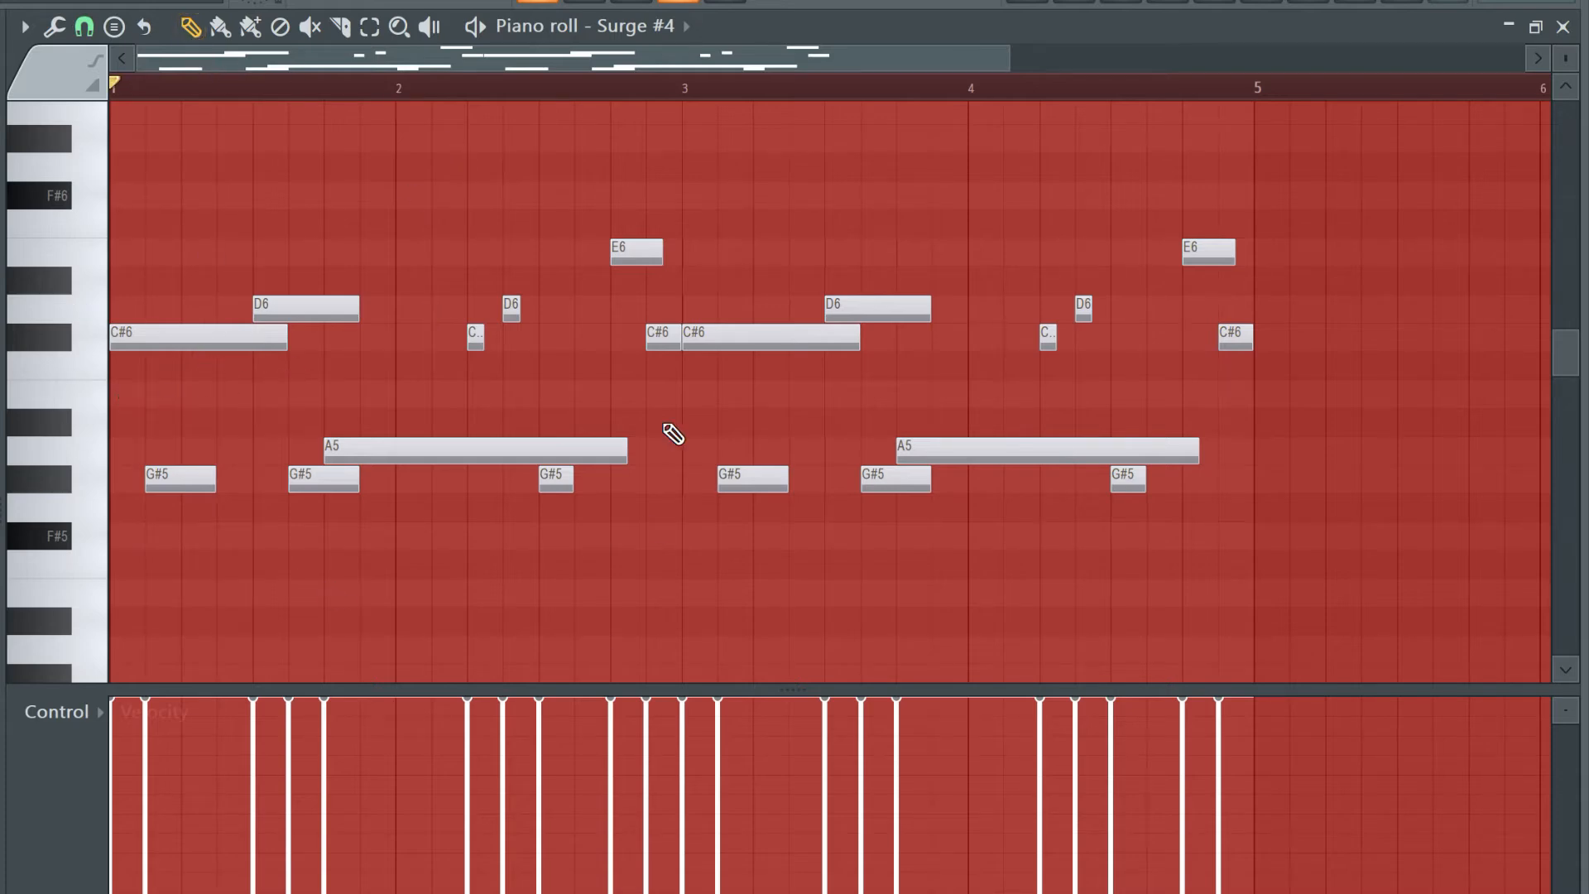
left_click(1041, 2)
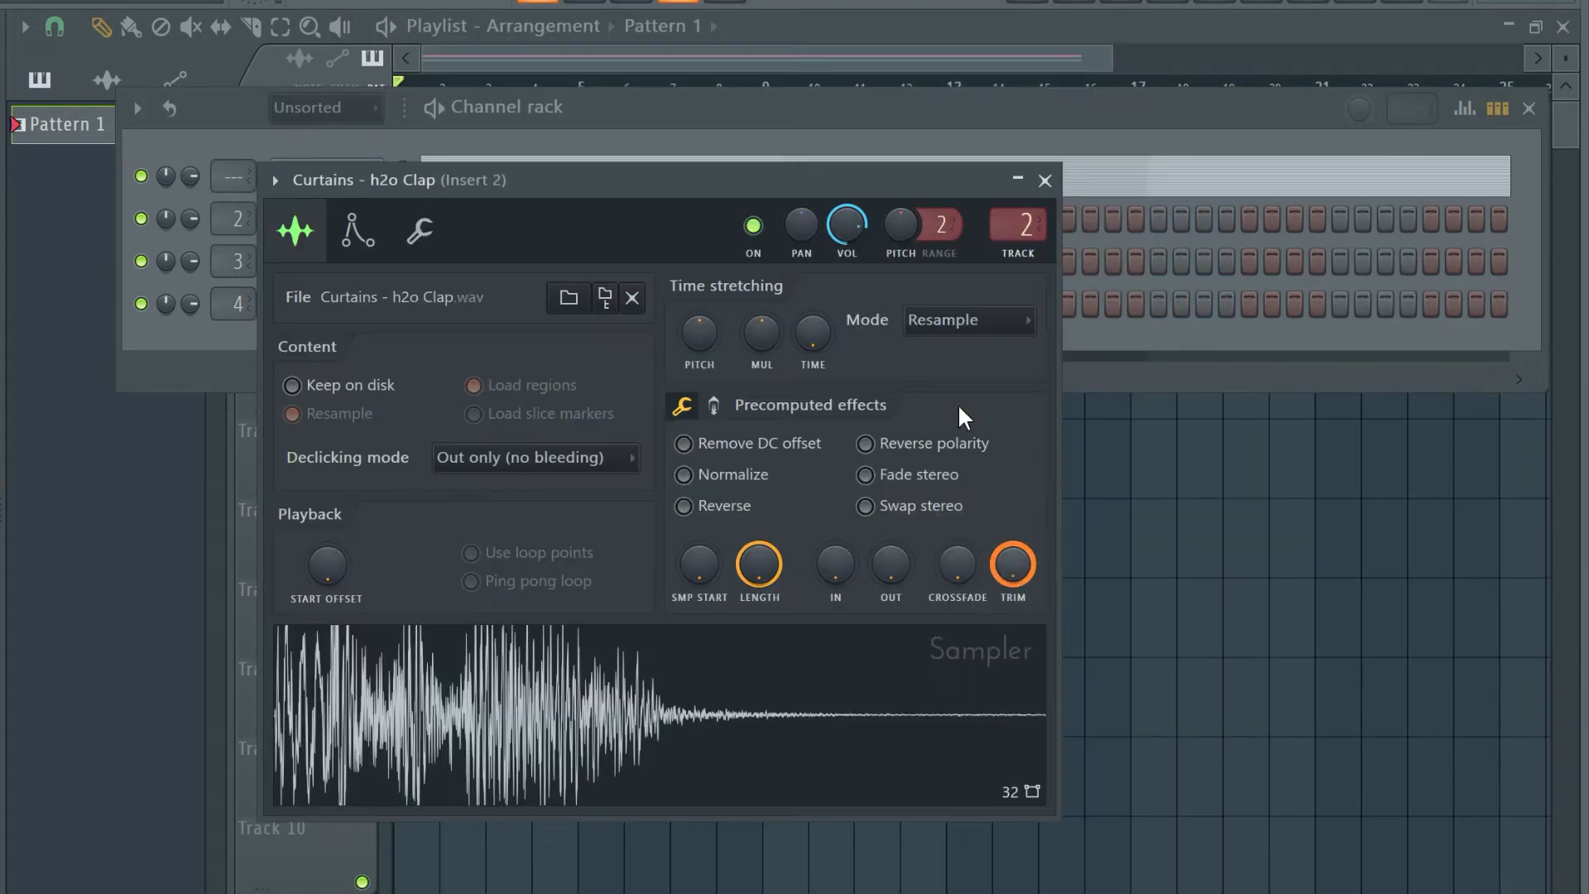
View the Curtains - h2o Clap channel's envelope settings and browse snare samples for the drum pattern
left_click(358, 232)
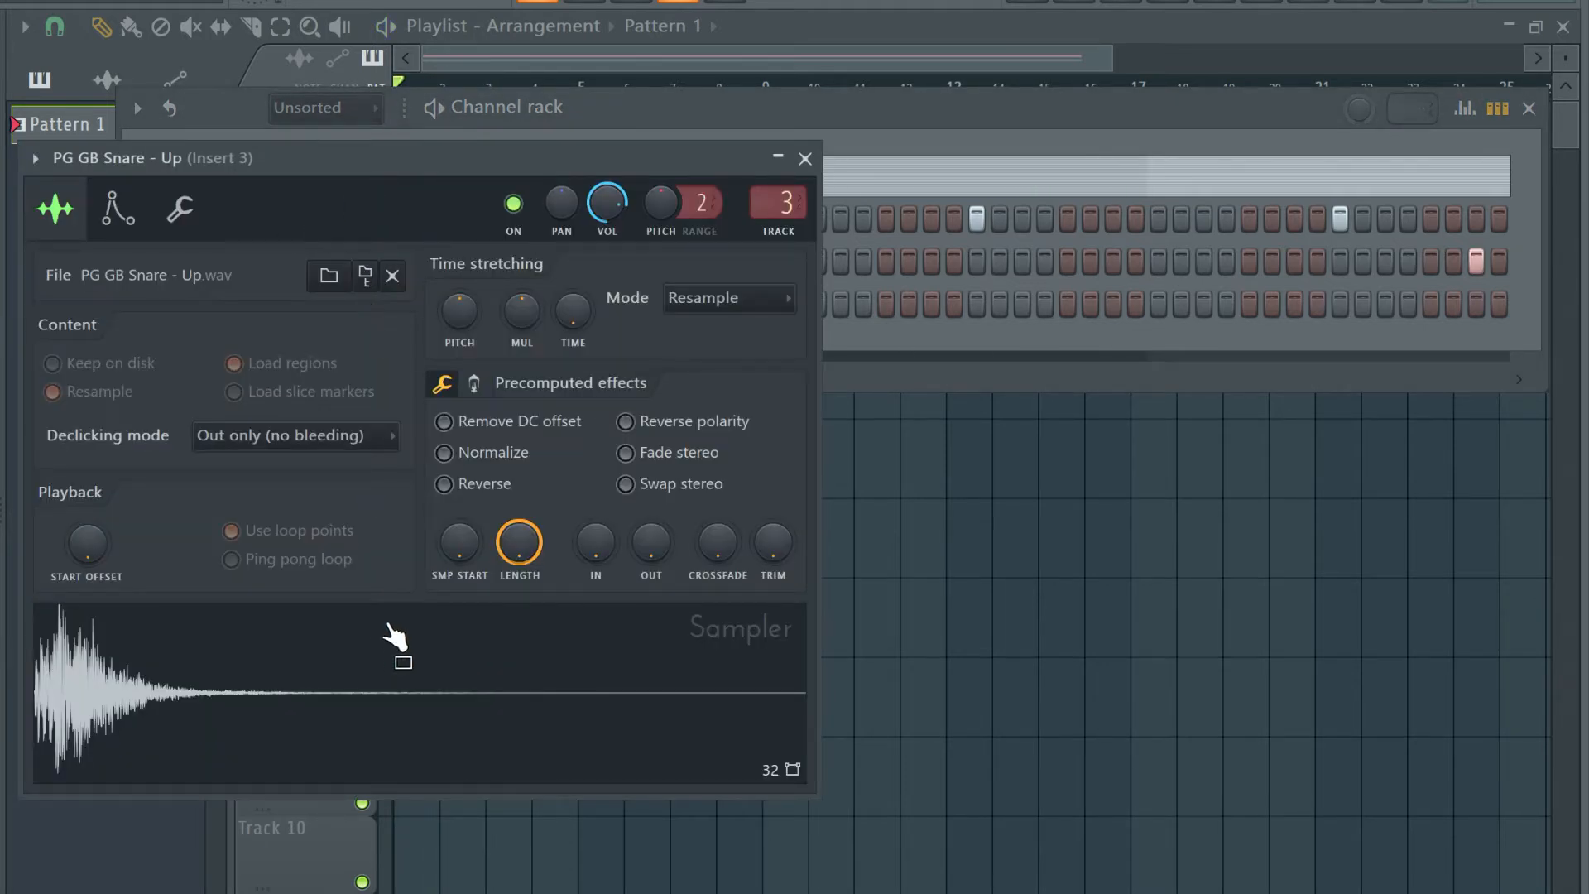
left_click_drag(389, 631, 412, 359)
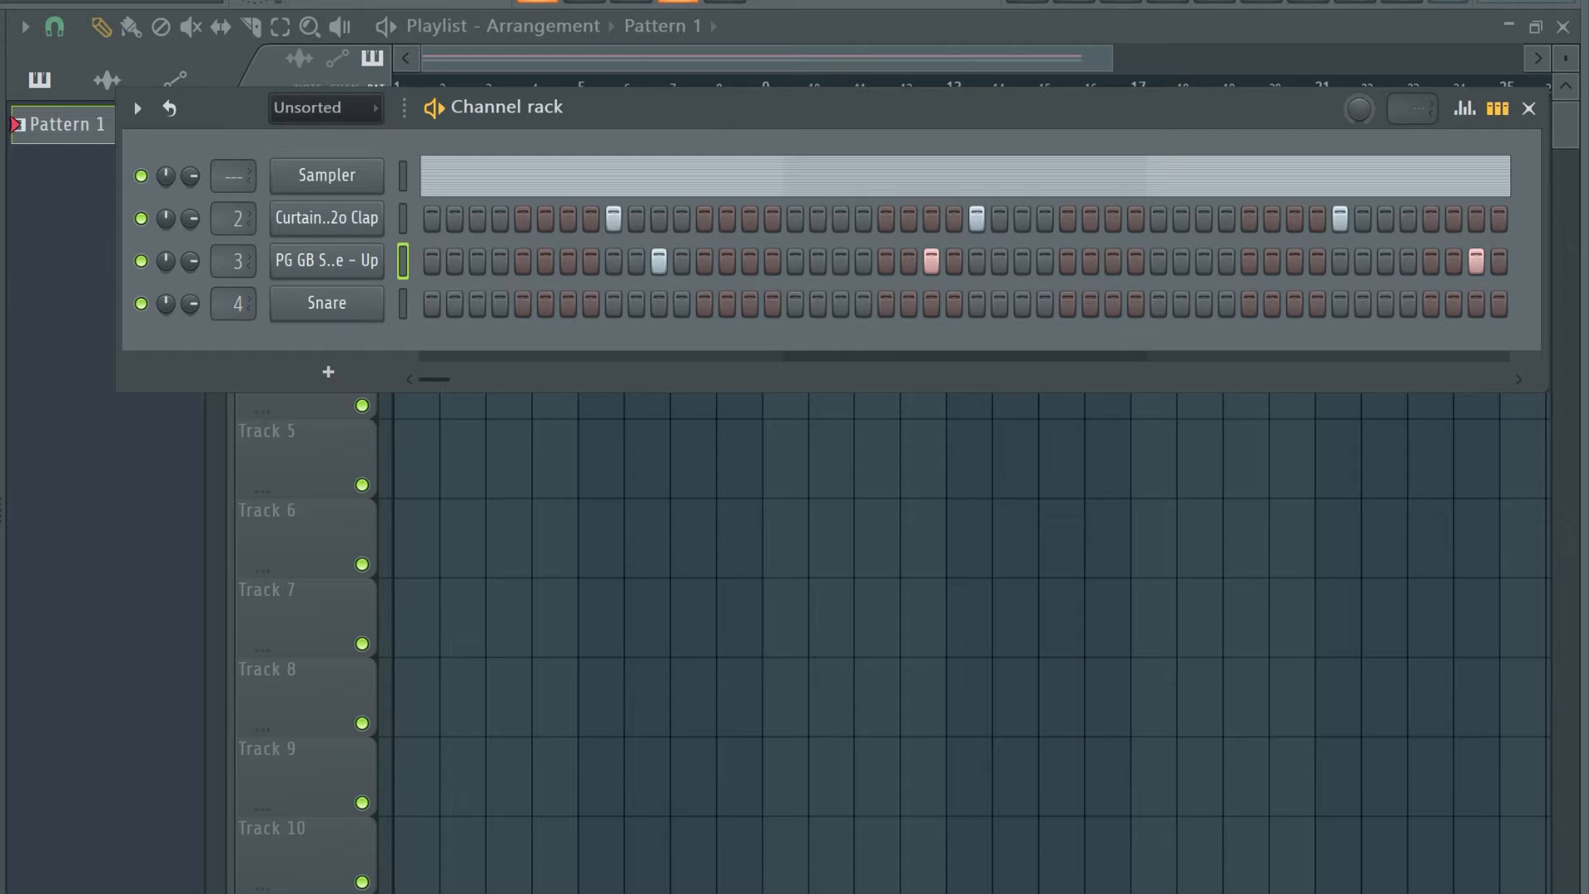
key("Down")
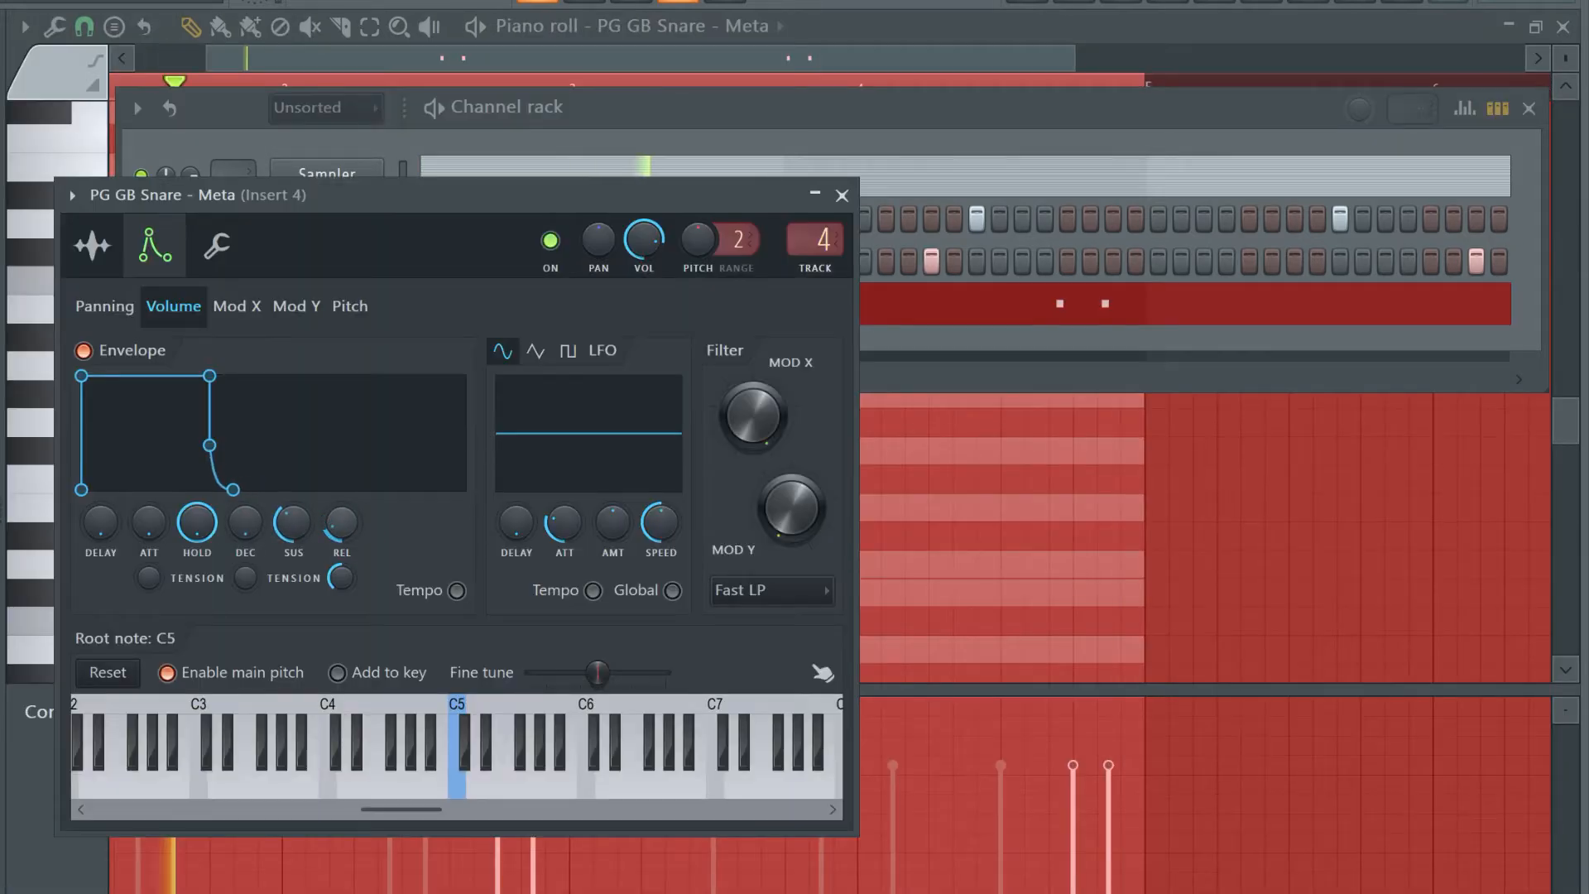
Lower the volume envelope's sustain on the PG GB Snare - Meta channel, stop playback, and close the channel settings
left_click_drag(293, 523, 293, 546)
left_click(842, 196)
key("space")
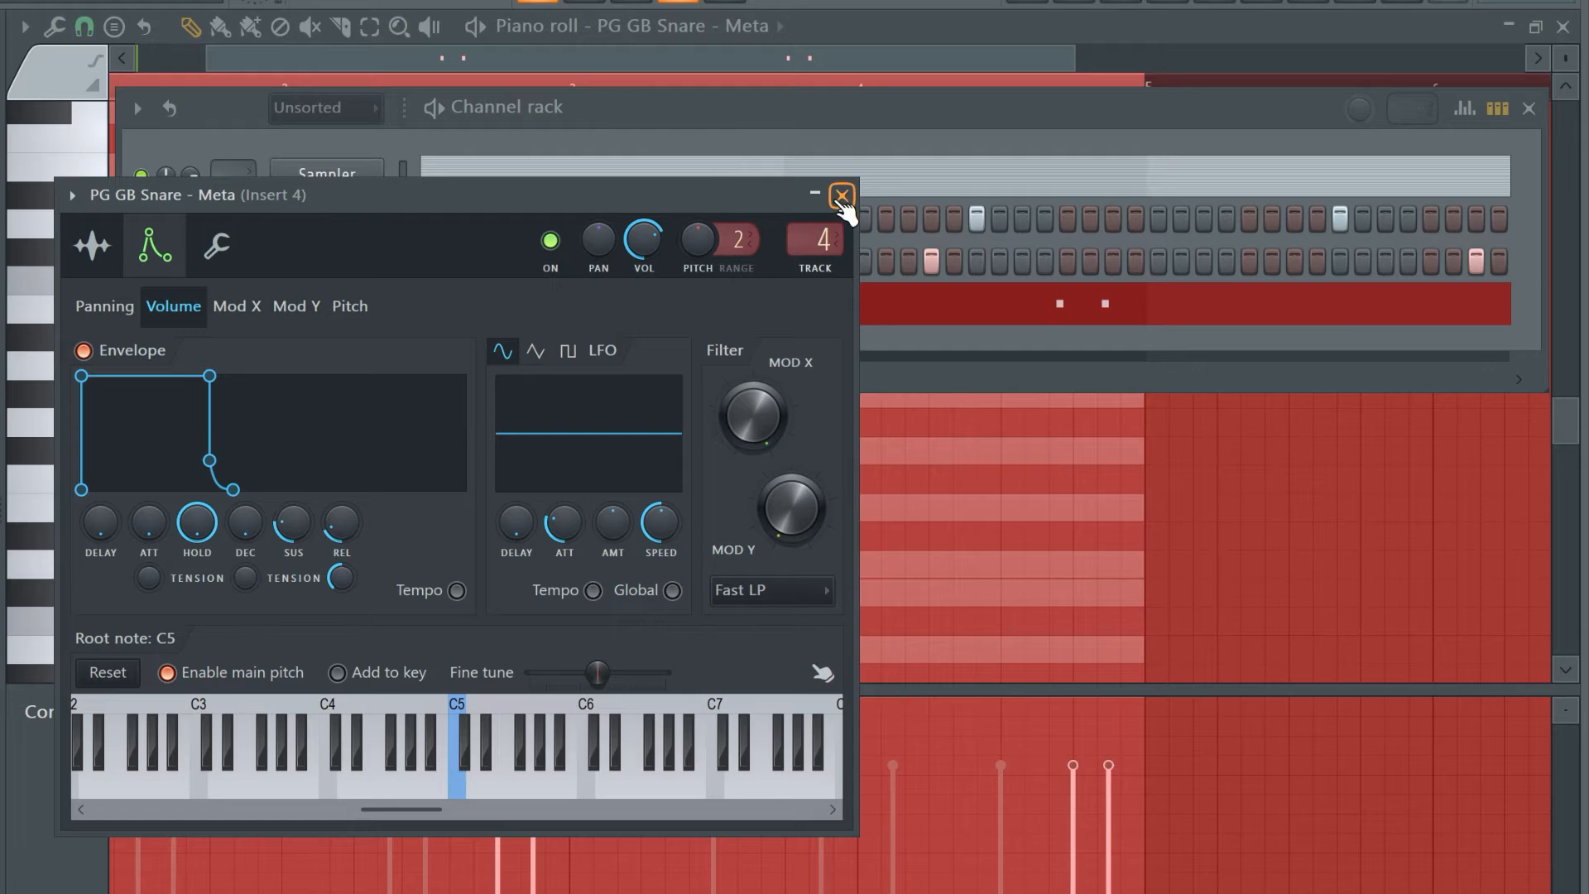
left_click(842, 195)
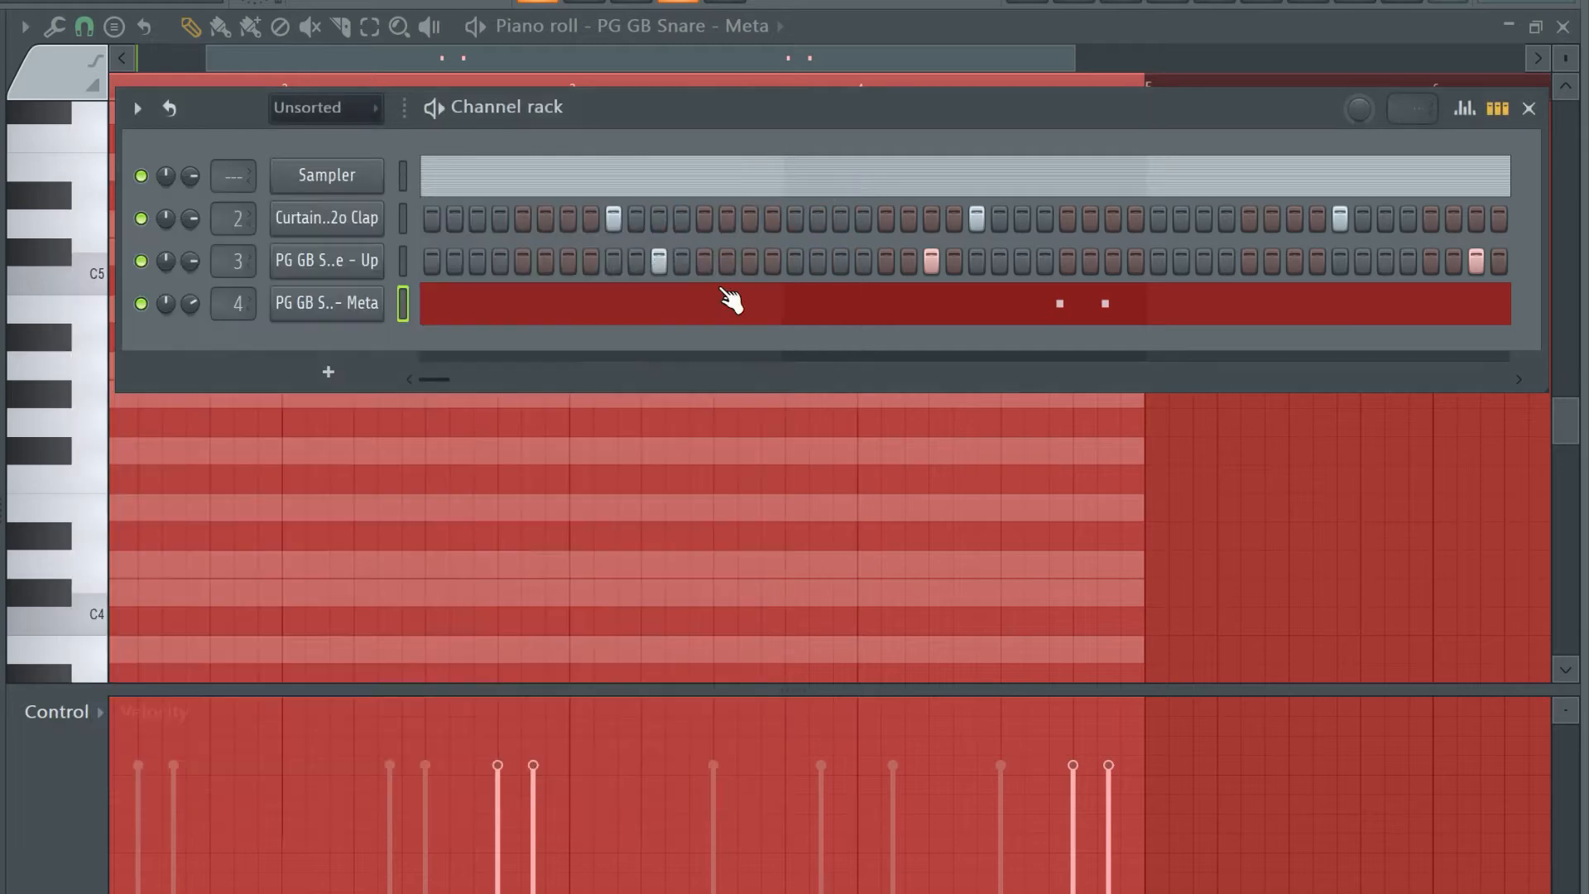
Set the PG GB Snare - Meta piano roll snap to 1/2 beat and move the second-to-last note earlier within bar 4
left_click(501, 317)
left_click(83, 26)
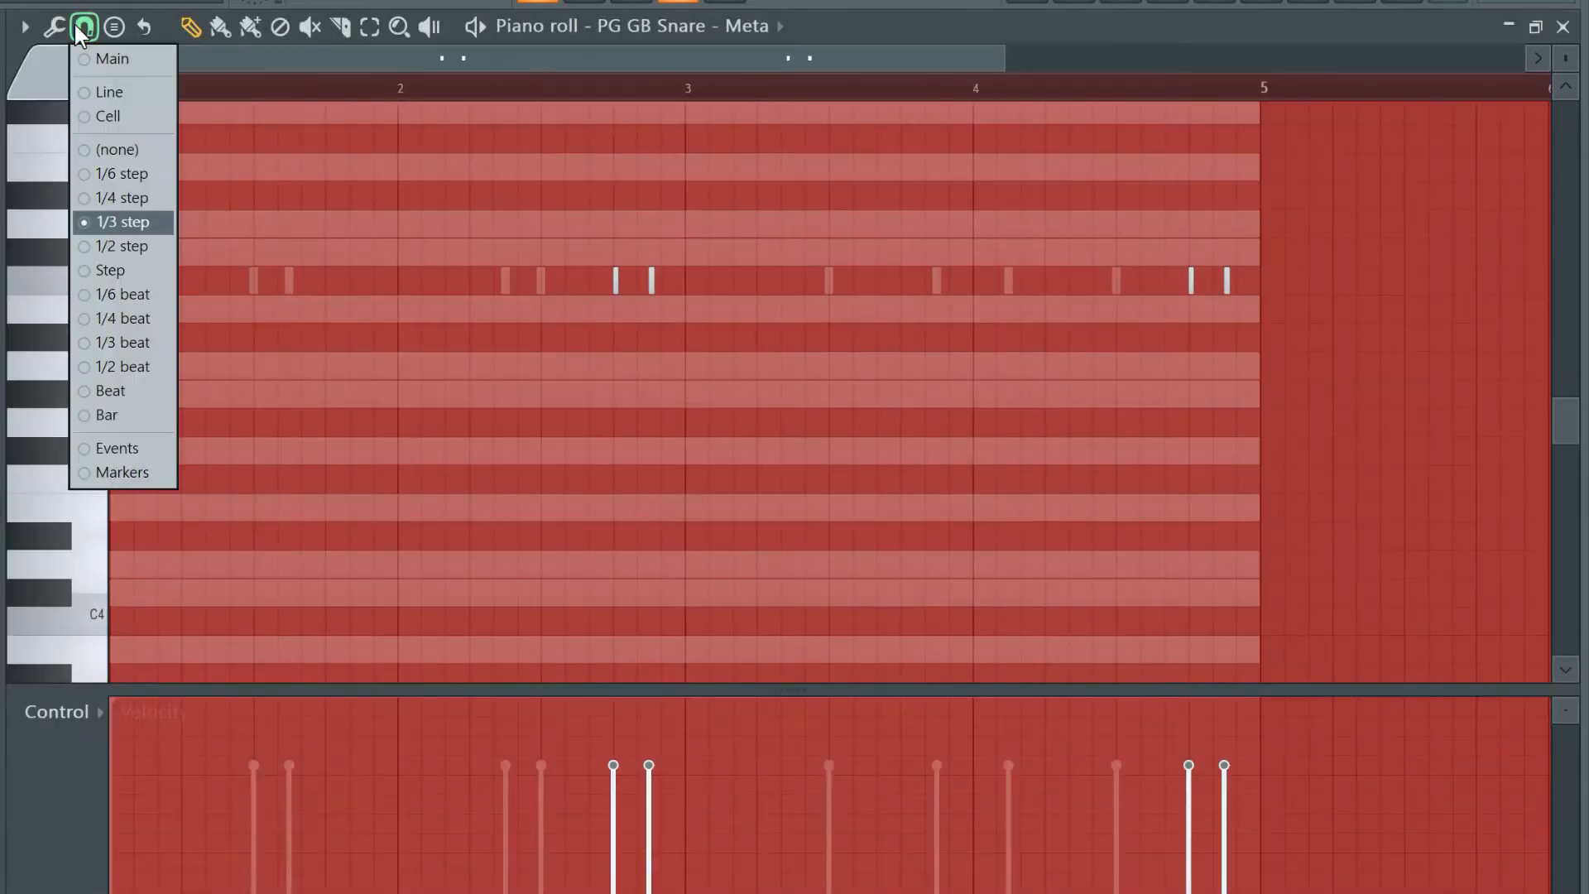
left_click(138, 369)
left_click_drag(1004, 59, 605, 121)
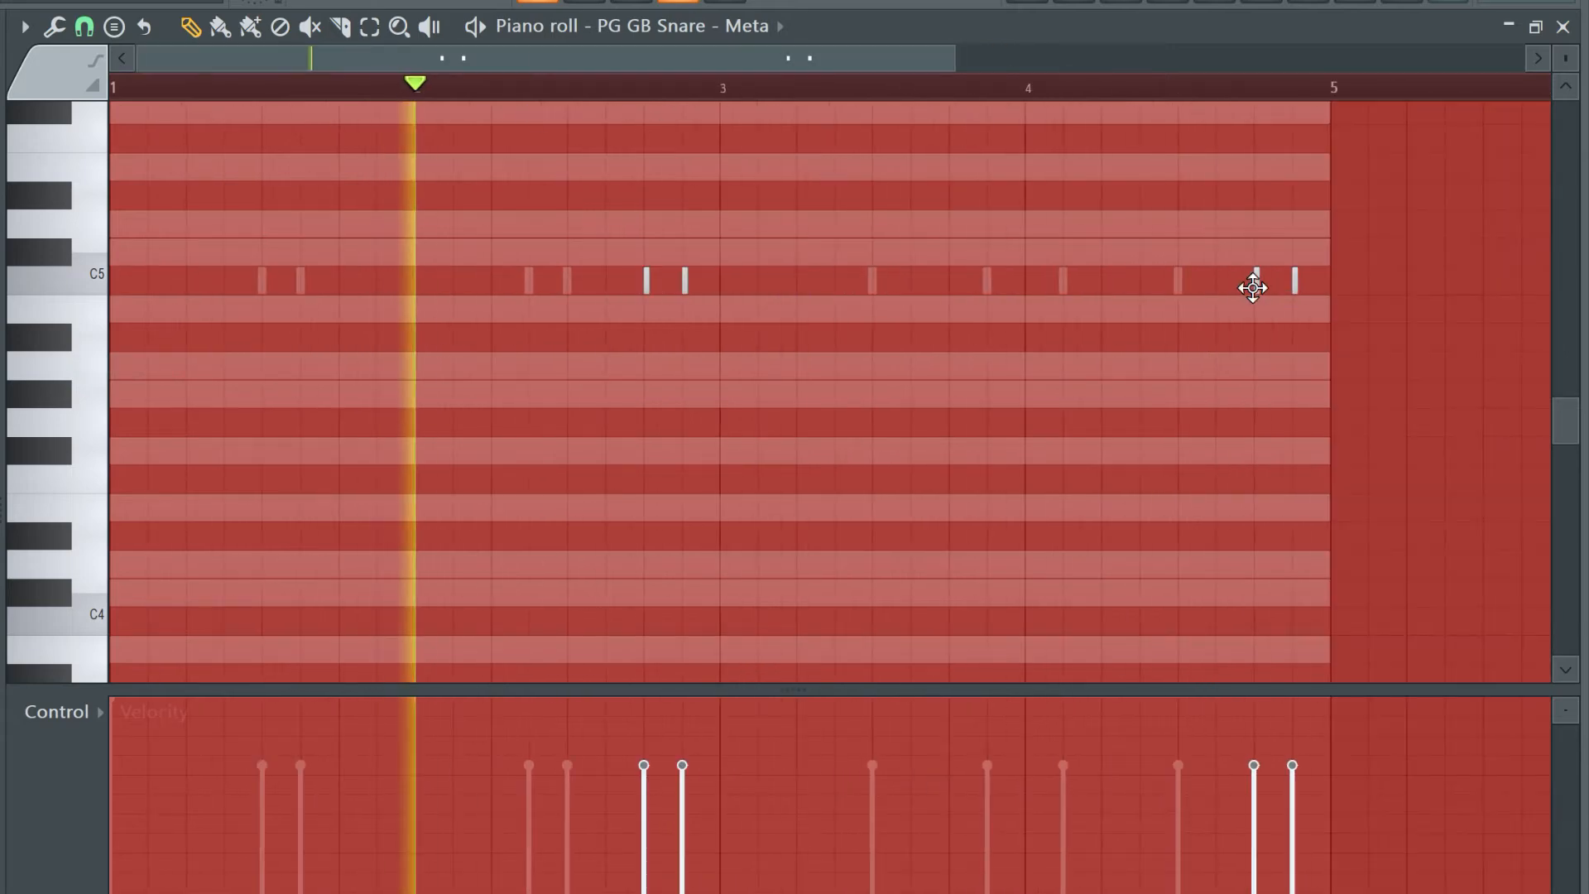
left_click_drag(1256, 290, 1145, 290)
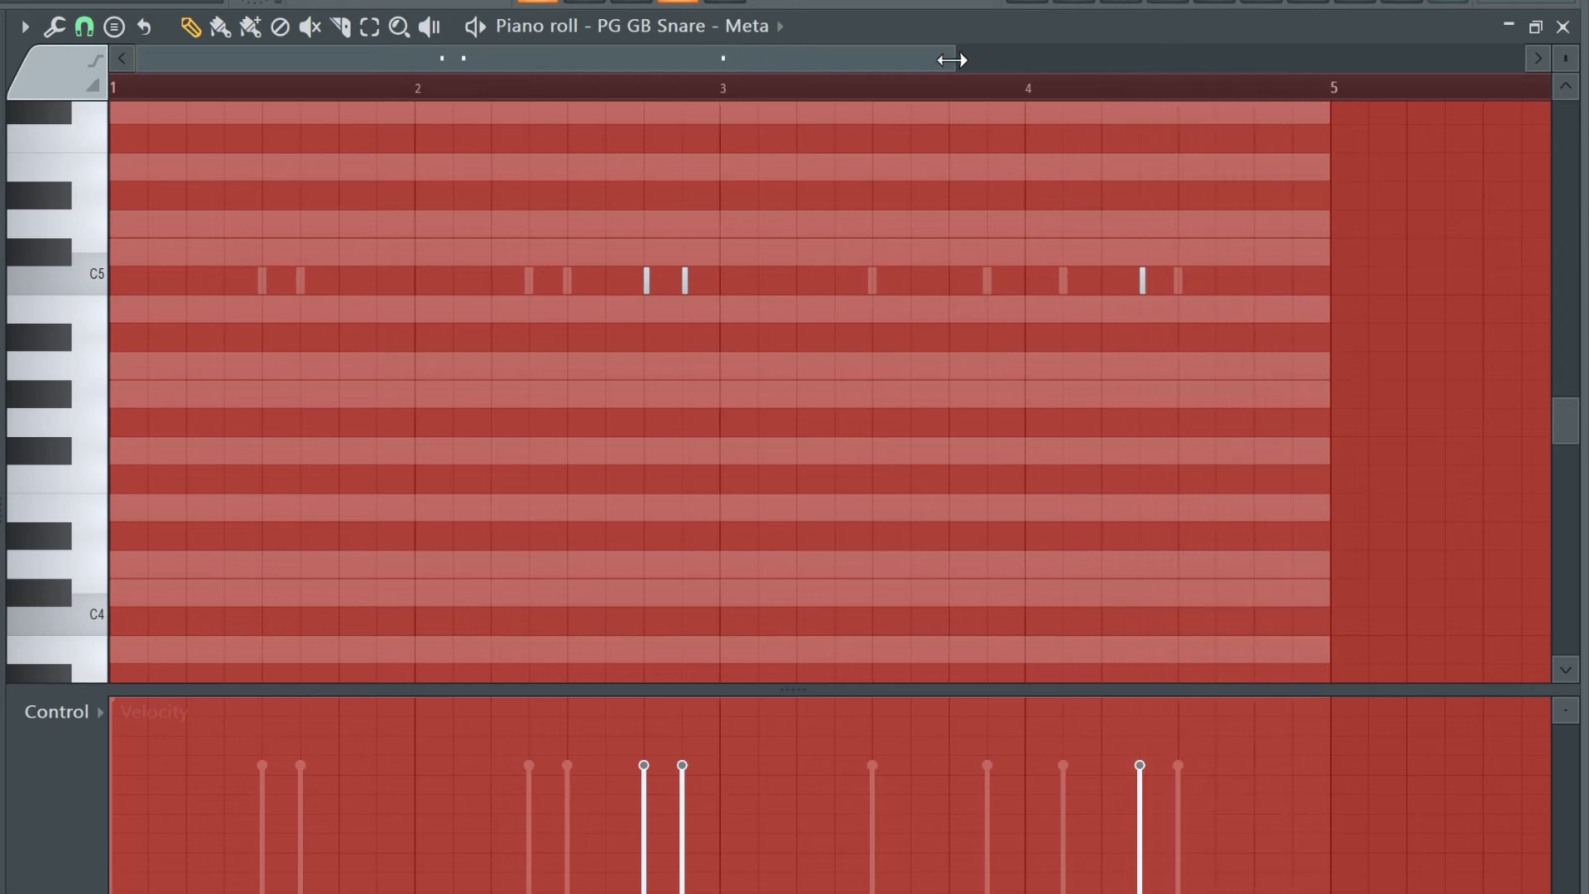
Set the piano roll snap to 1/6 beat and add a quick run of B4 notes for PG GB Snare - Up near bar 4's end
left_click_drag(952, 59, 1007, 144)
left_click(91, 30)
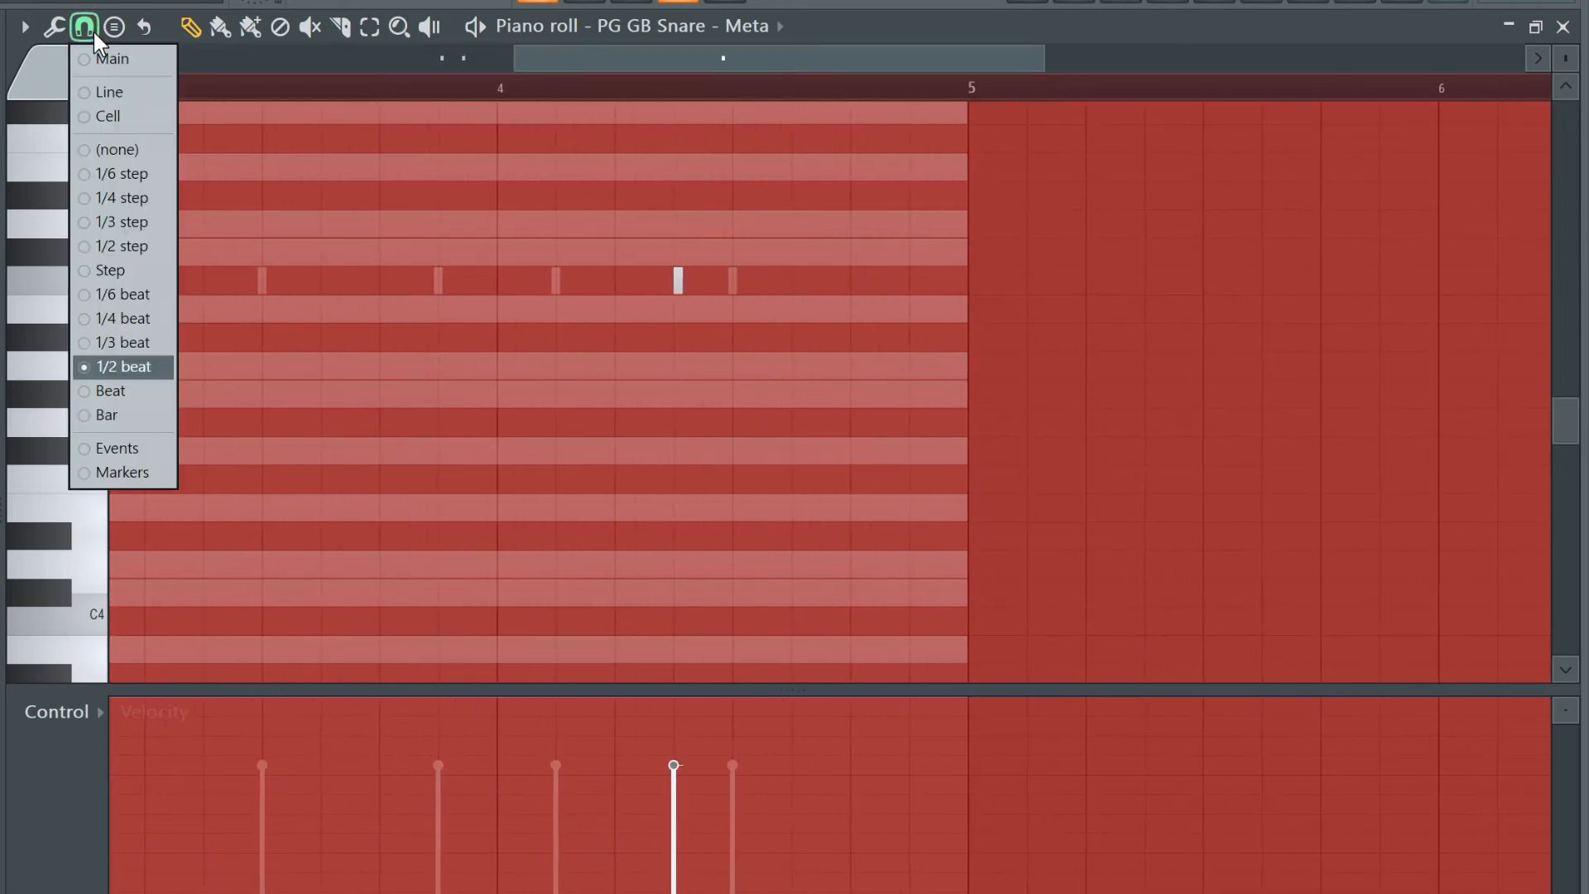
left_click(142, 295)
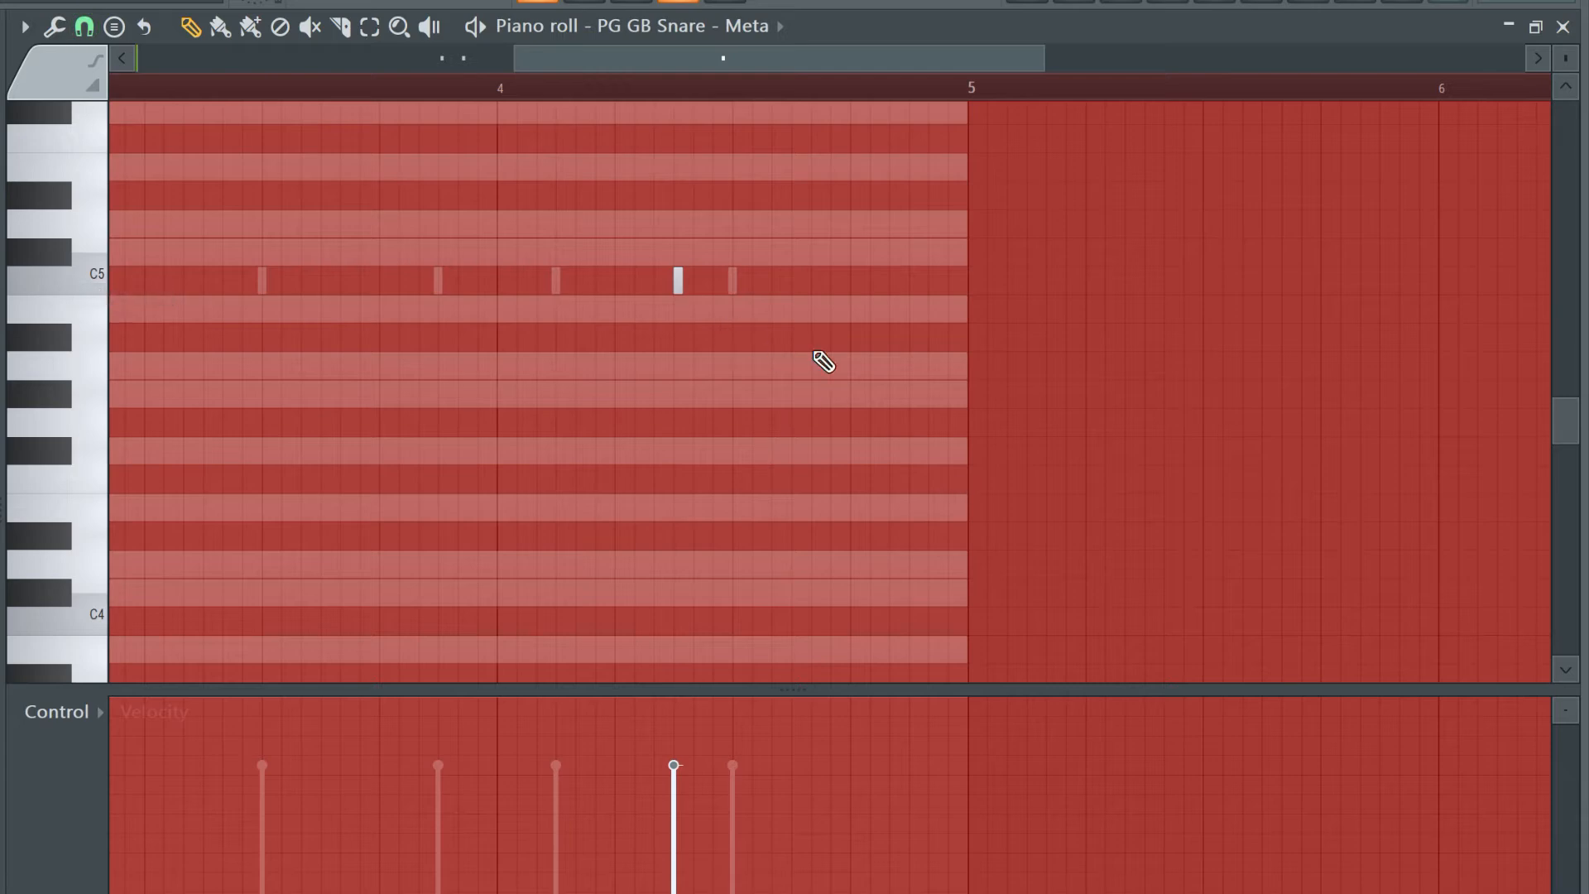
left_click(488, 304)
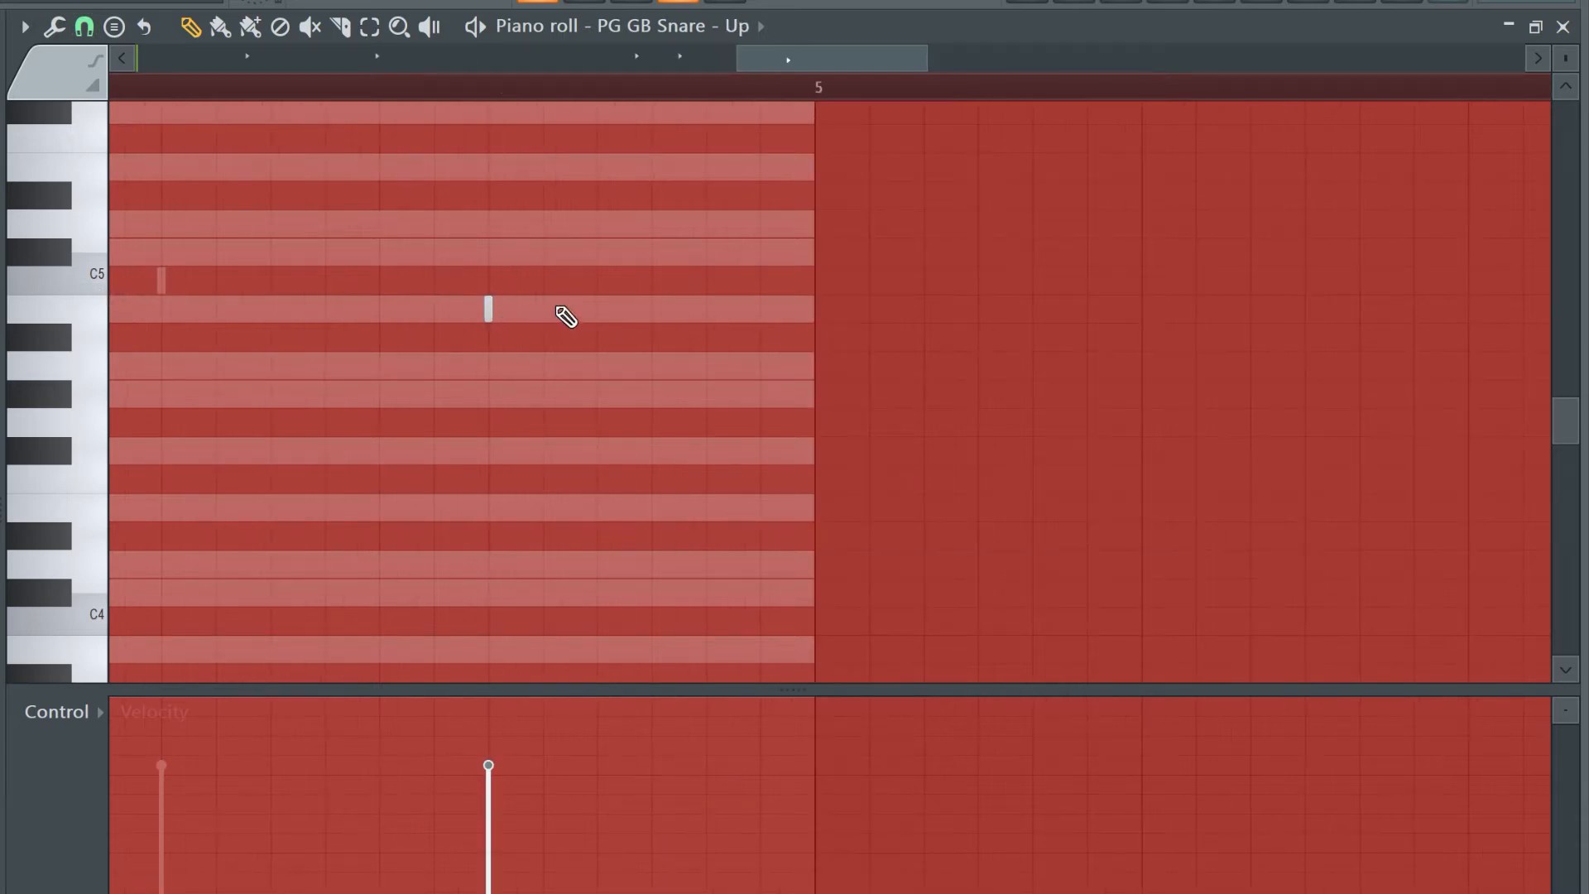
left_click(543, 309)
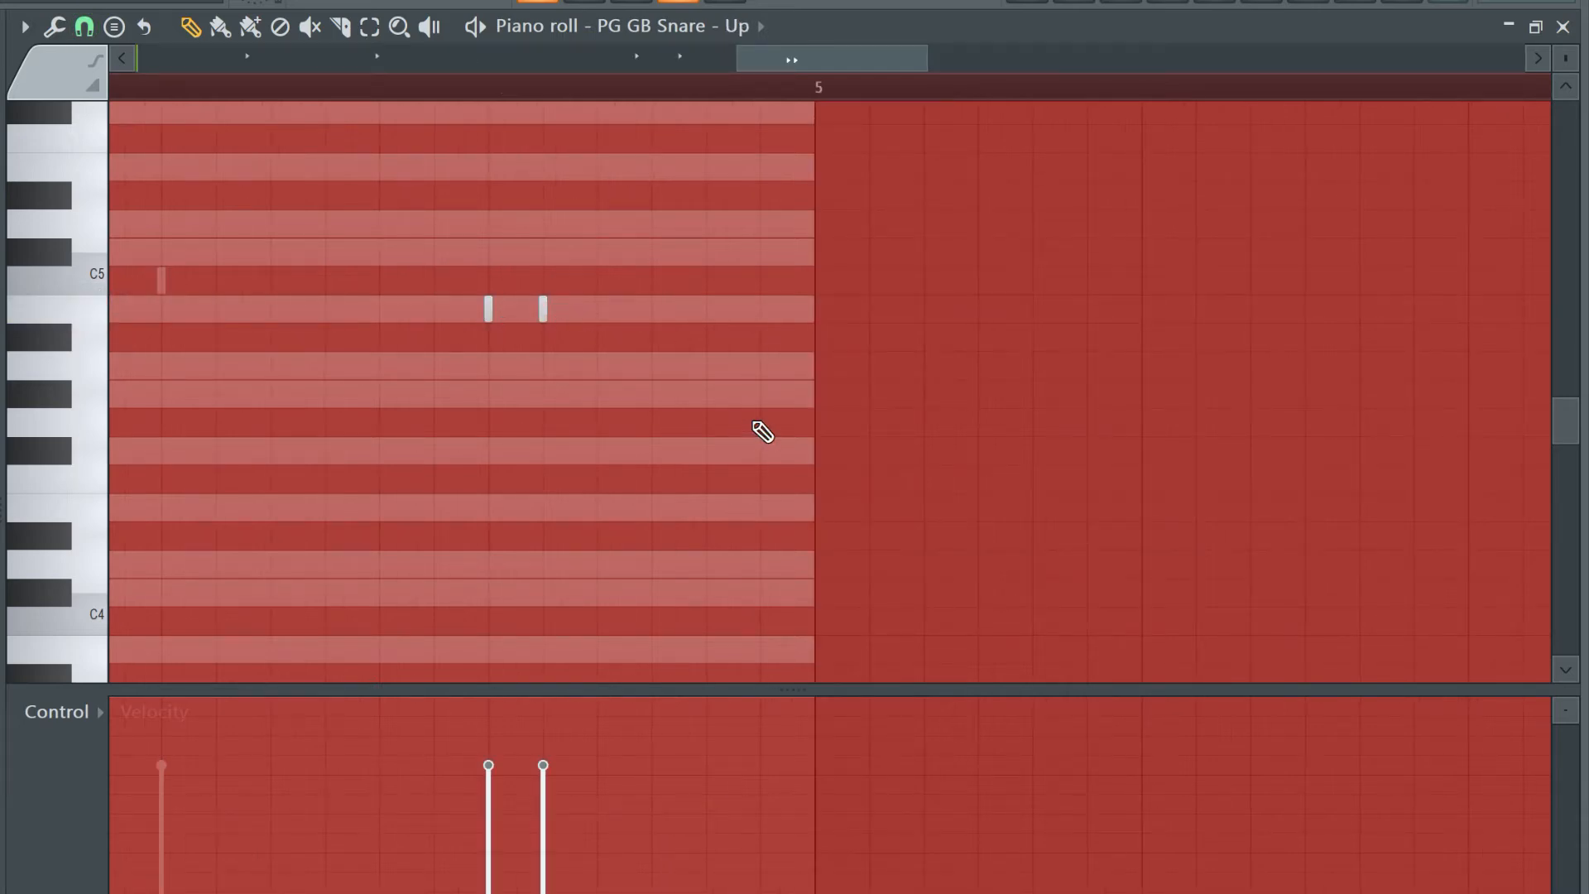
left_click_drag(737, 59, 359, 128)
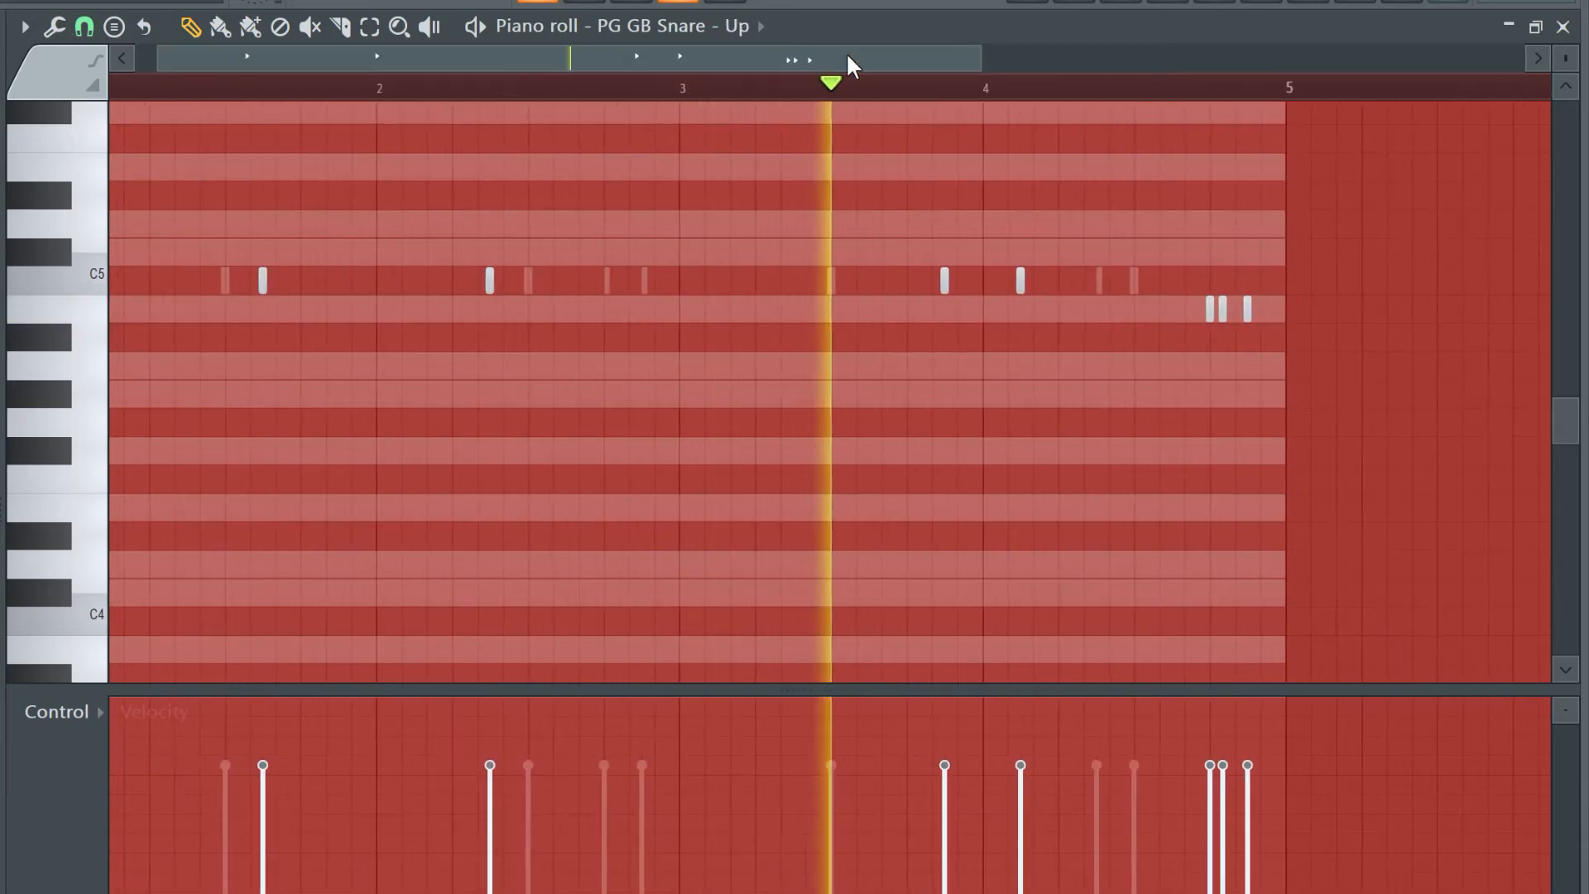
left_click_drag(847, 58, 946, 78)
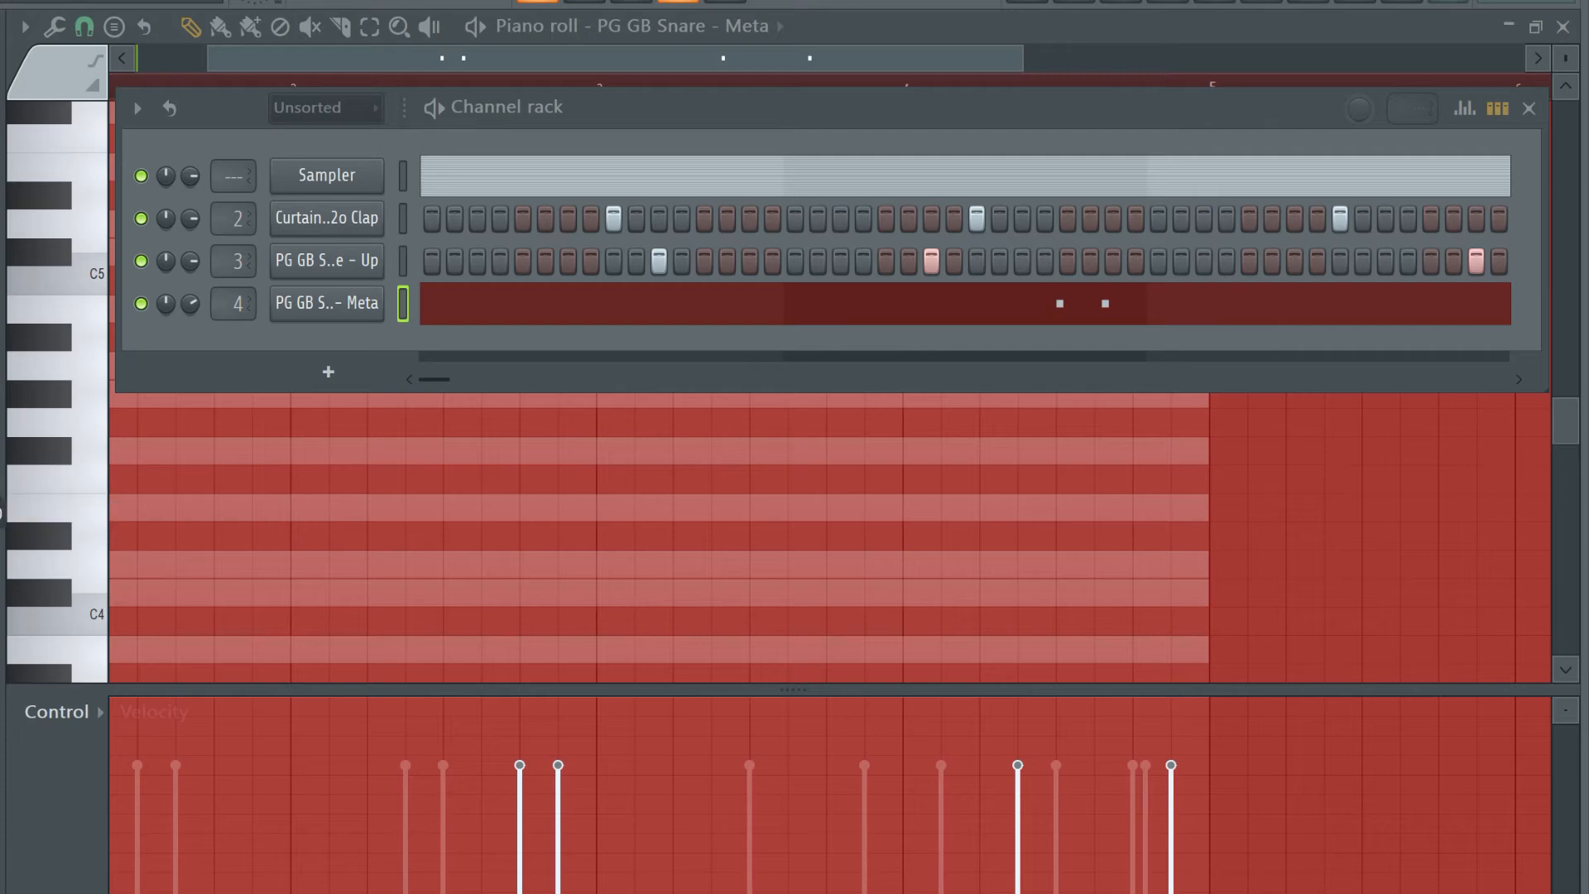
Add the Curtains h2o Hat sample as a new channel below PG GB Snare - Meta
left_click_drag(3, 544, 224, 354)
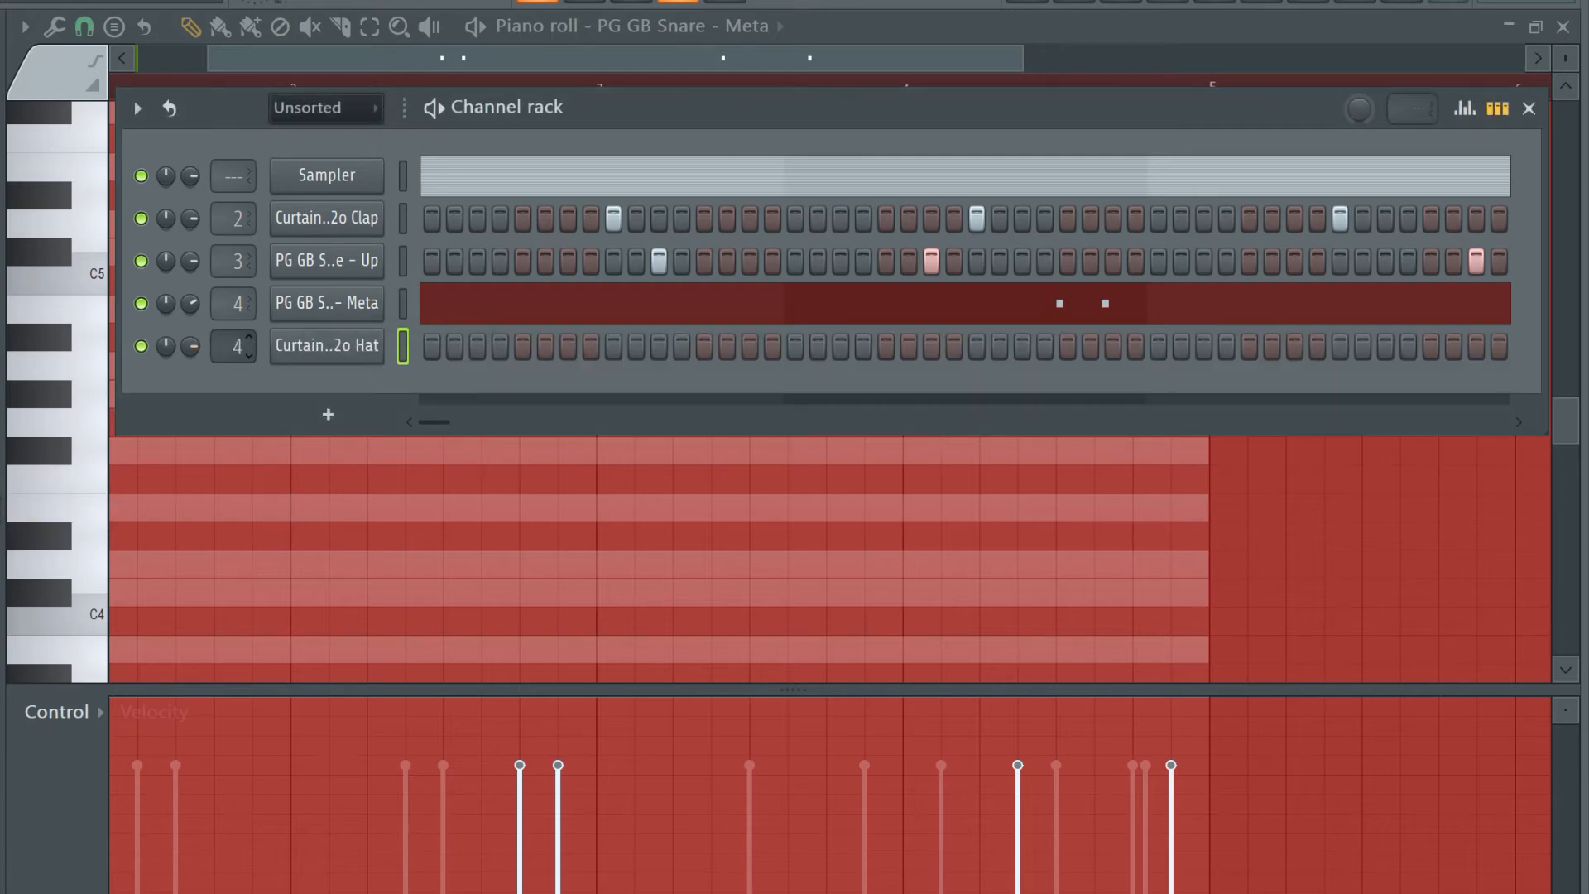
Layer the Yeet Hihat sample on the Curtains h2o Hat's step pattern and raise the Yeet Hihat's sample trim
left_click(331, 354)
left_click(870, 164)
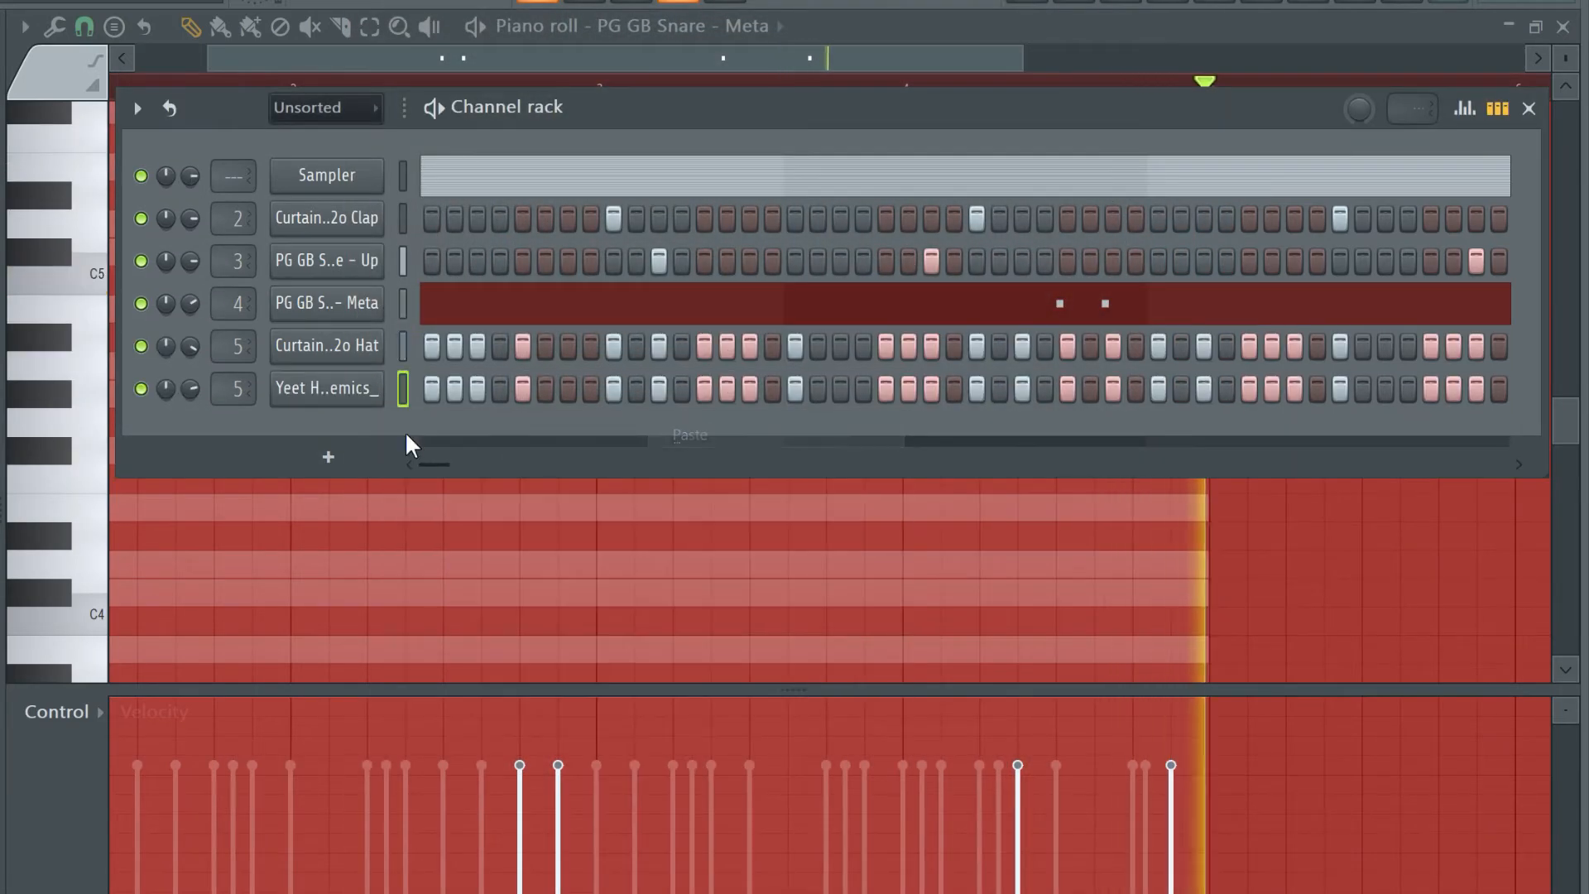
left_click(372, 389)
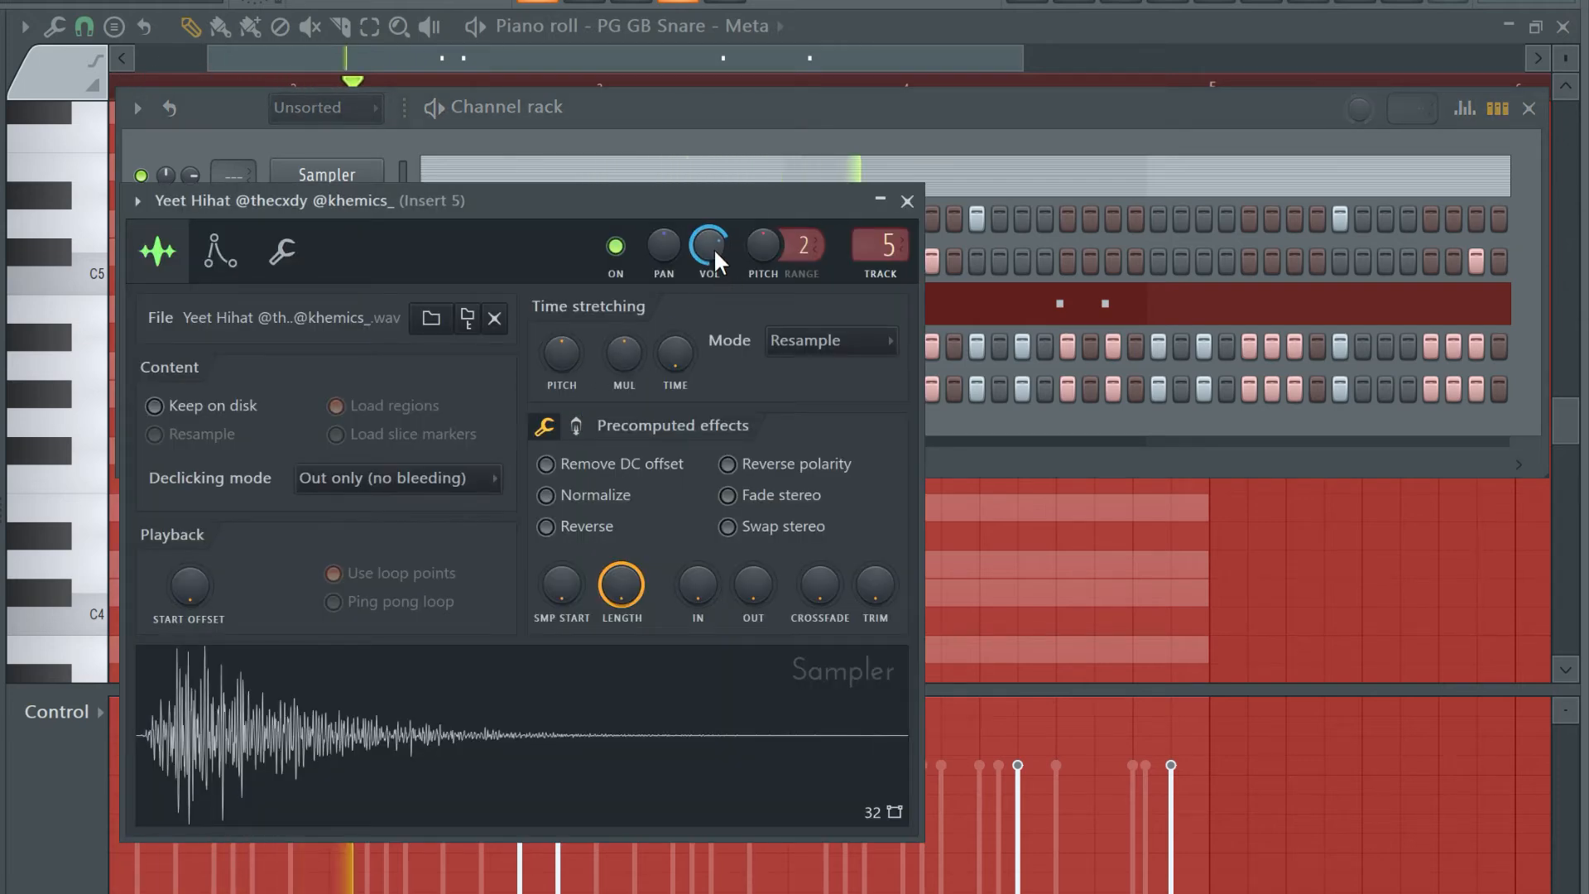
left_click_drag(870, 602, 824, 544)
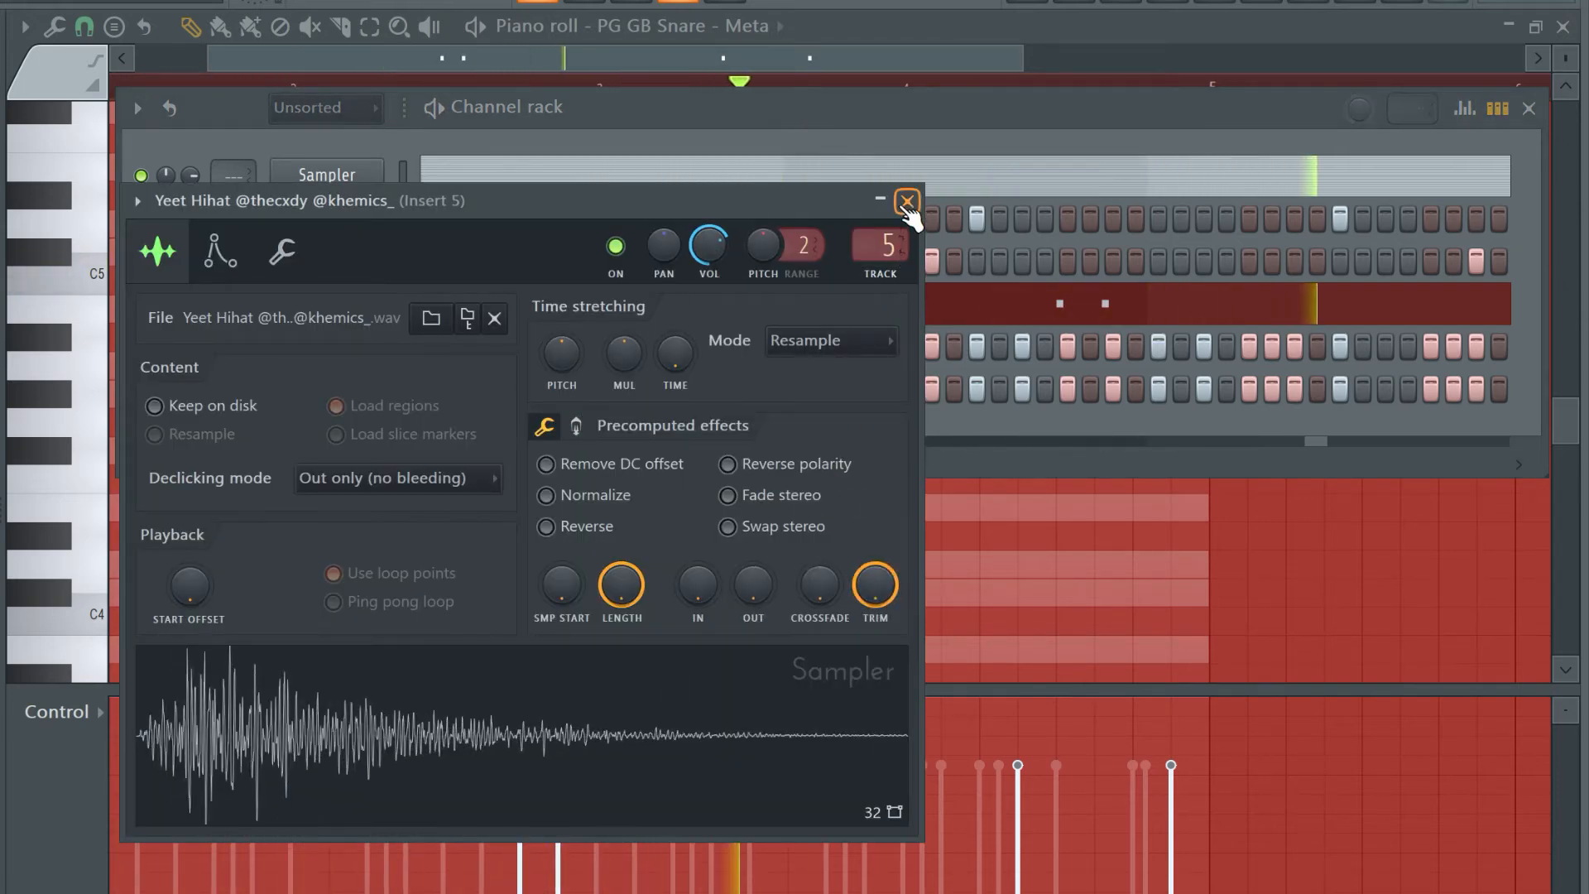
left_click(907, 201)
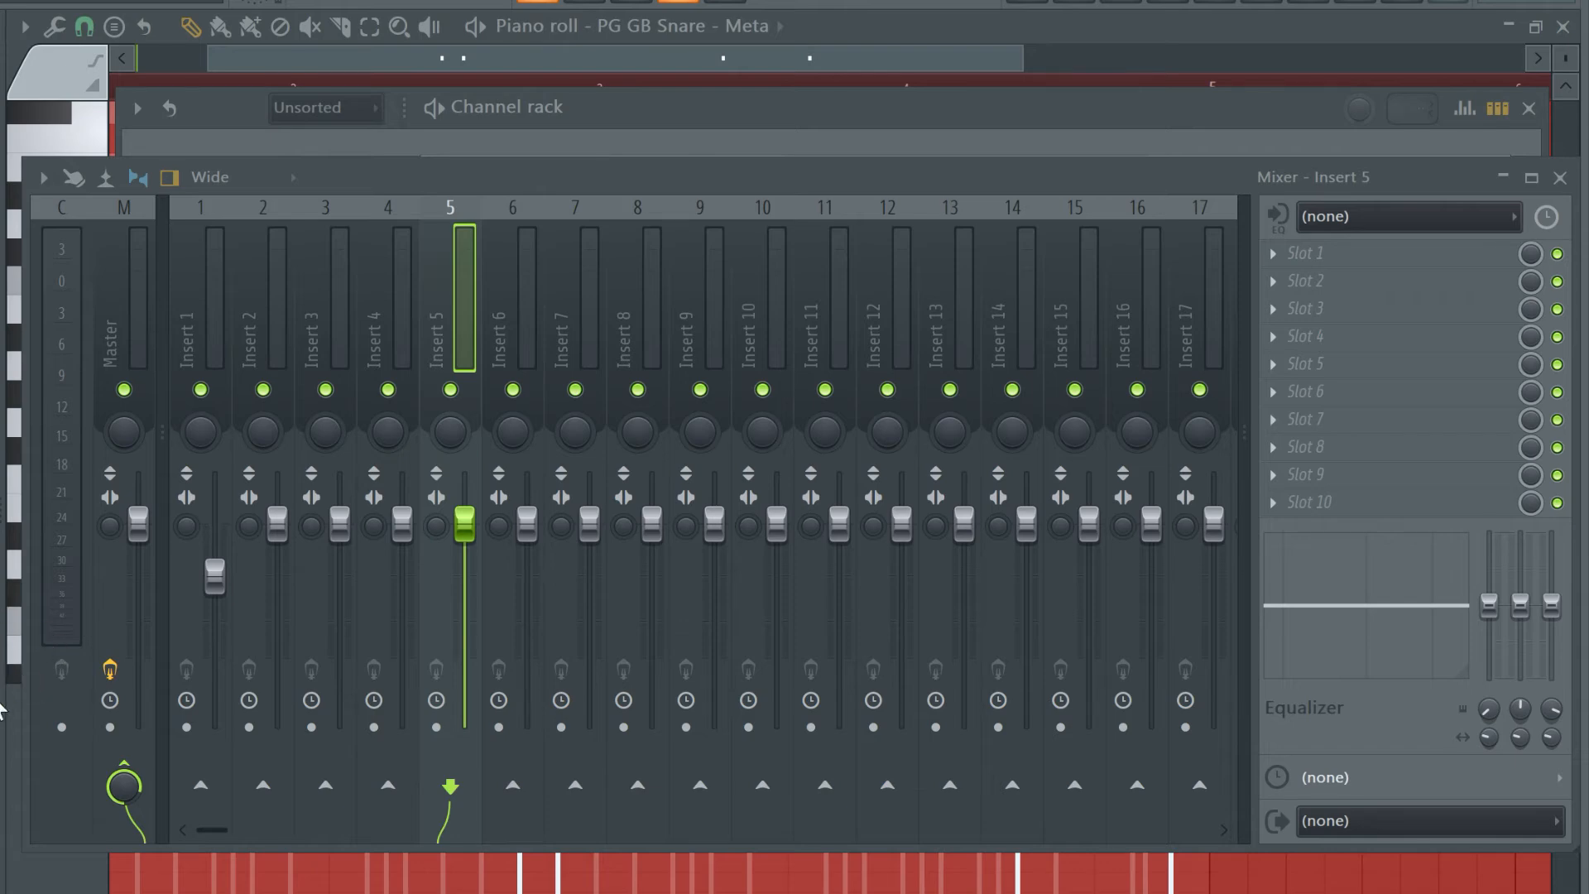
Add Fruity Delay 3 with a low feedback level to mixer Insert 5 and close the mixer
left_click_drag(14, 718, 1374, 249)
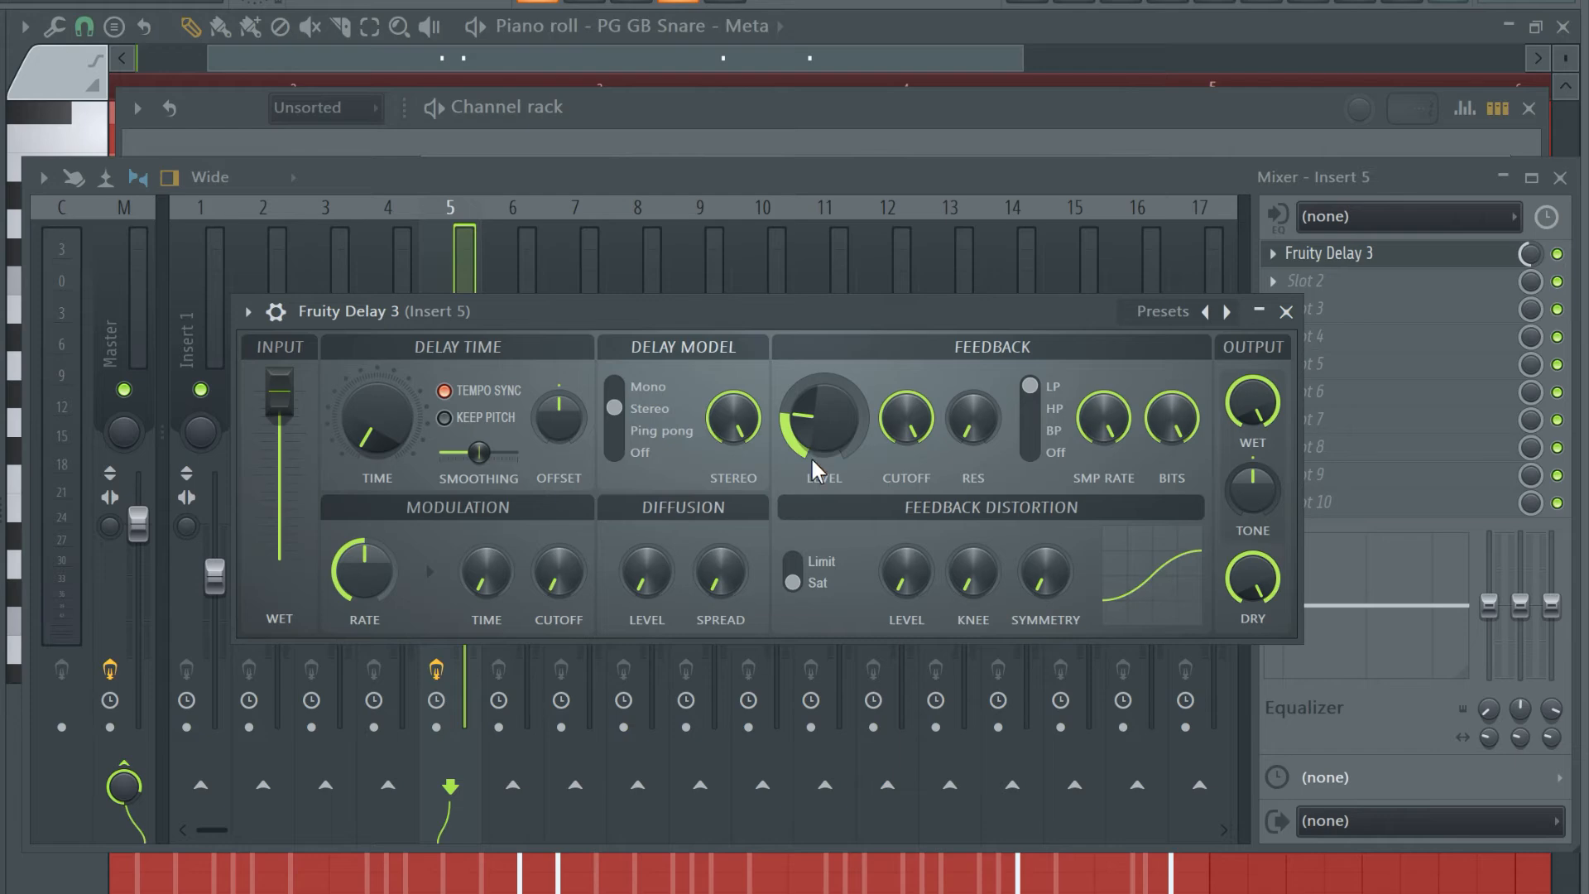
left_click(1286, 312)
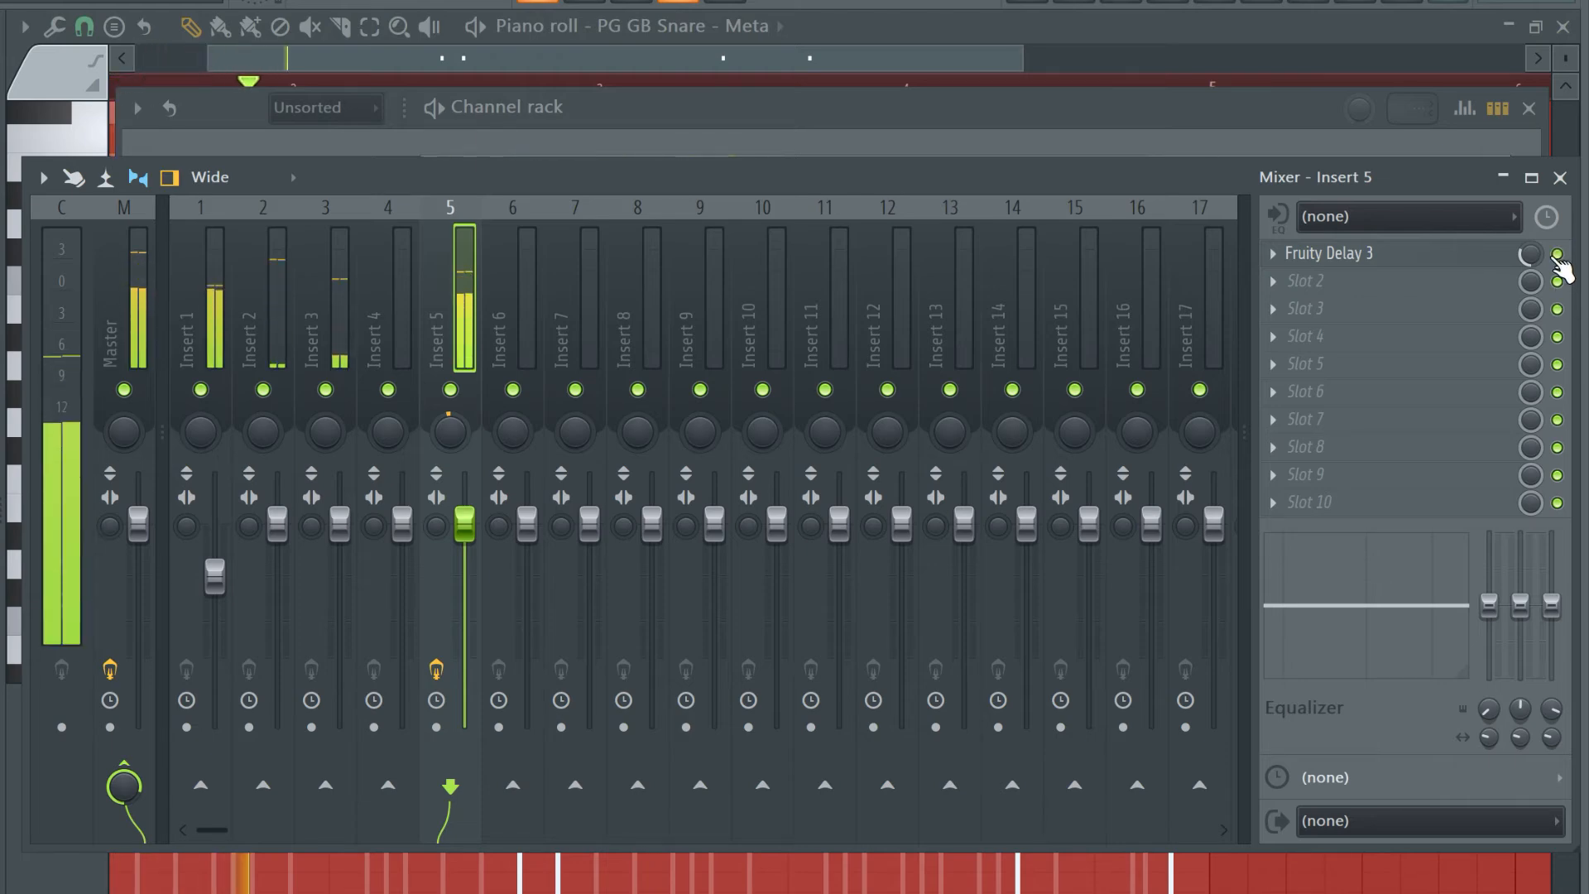
left_click(1560, 178)
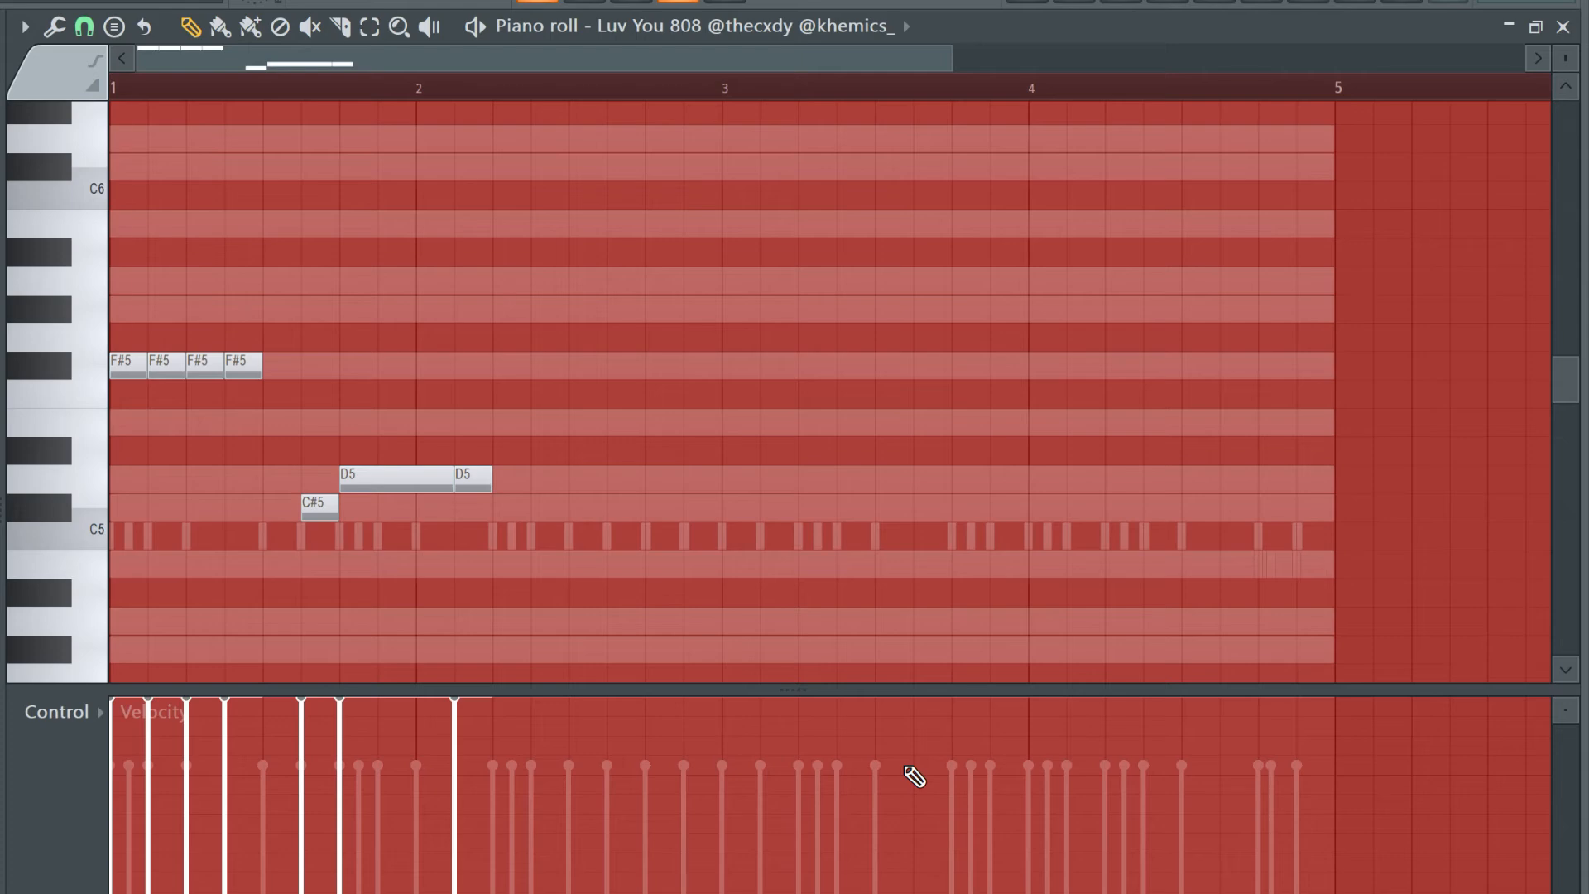
Continue the Luv You 808 line with an F#5 at bar 3's start and a C#5 and long D5 leading into bar 4
key("space")
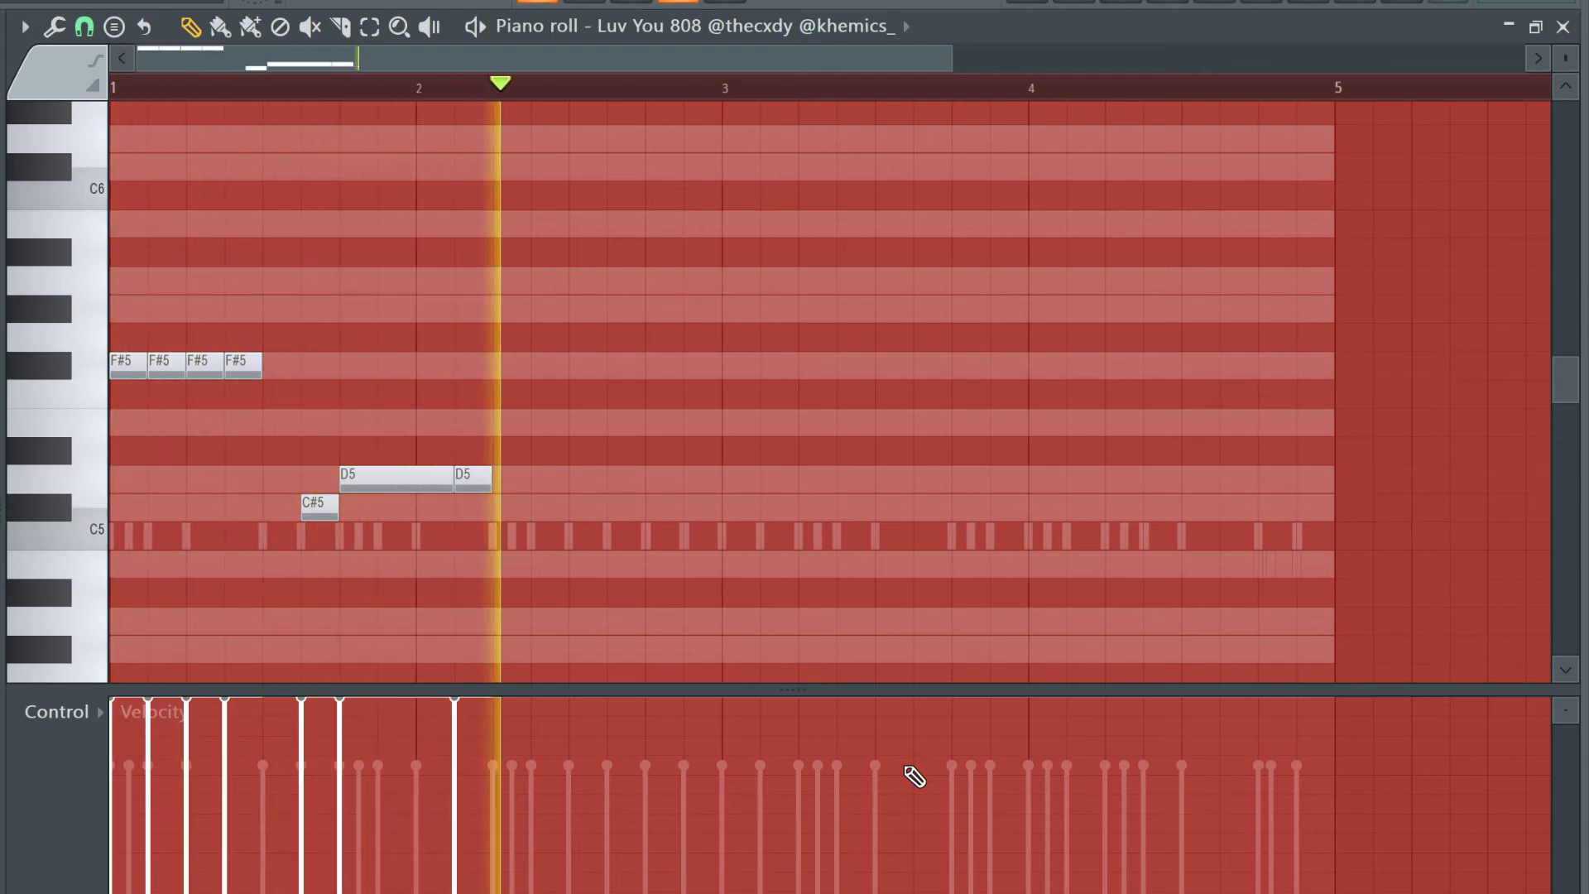
left_click(732, 365)
left_click_drag(760, 365, 861, 381)
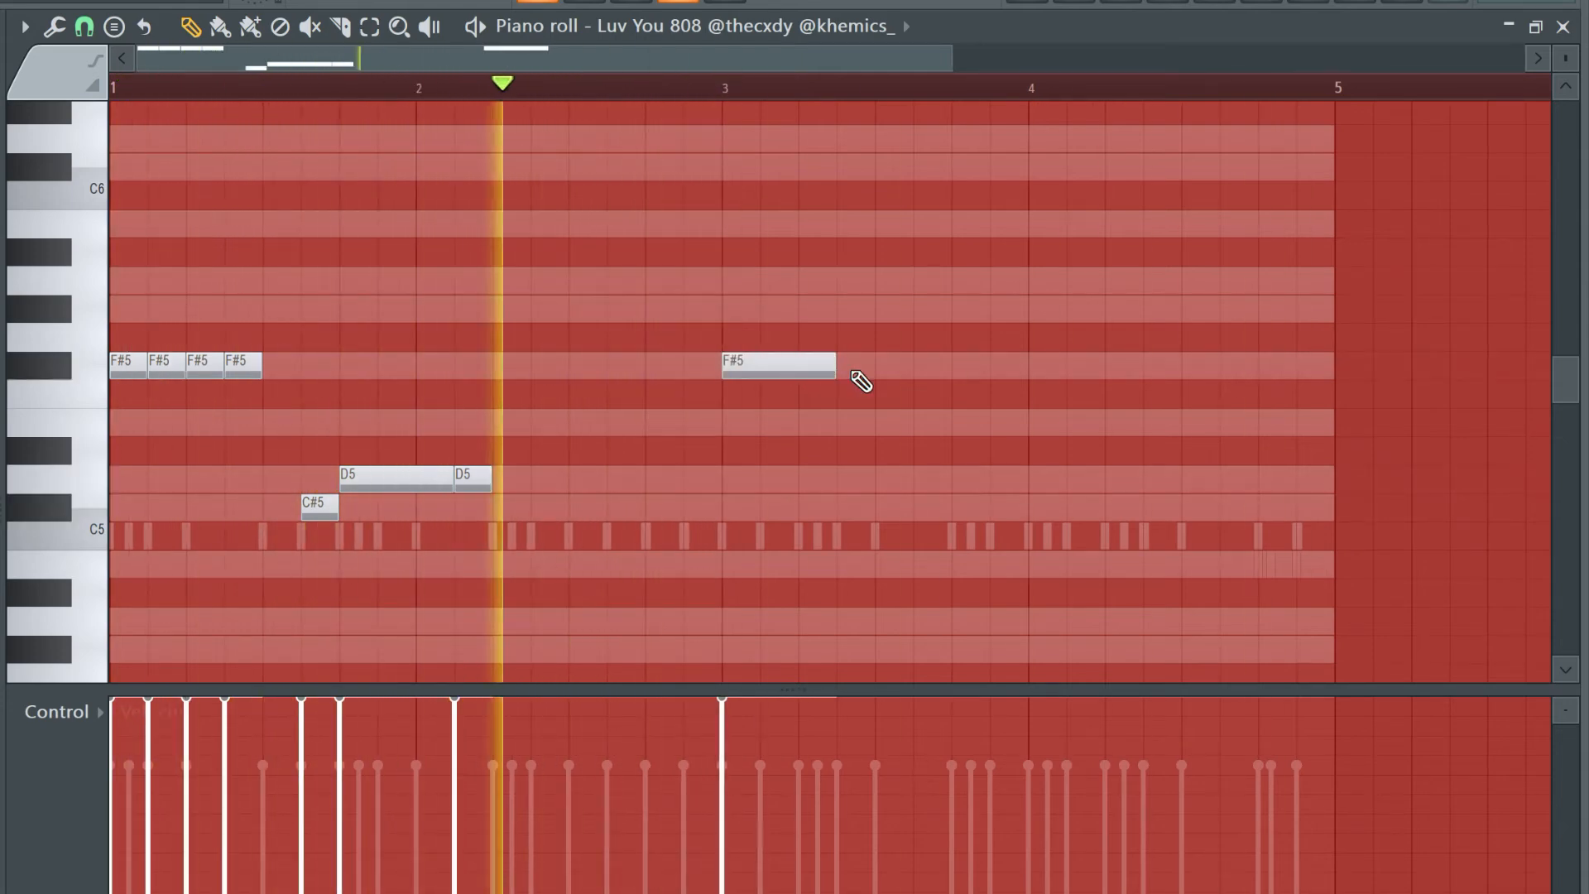
key("space")
left_click(943, 507)
left_click(960, 476)
left_click_drag(984, 480, 1082, 489)
Set a finer snap and add three D5 notes in bar 4's last beat with a short D6 slide note above the last
left_click(1262, 507)
left_click(84, 27)
left_click(125, 265)
scroll(814, 519, "up", 3)
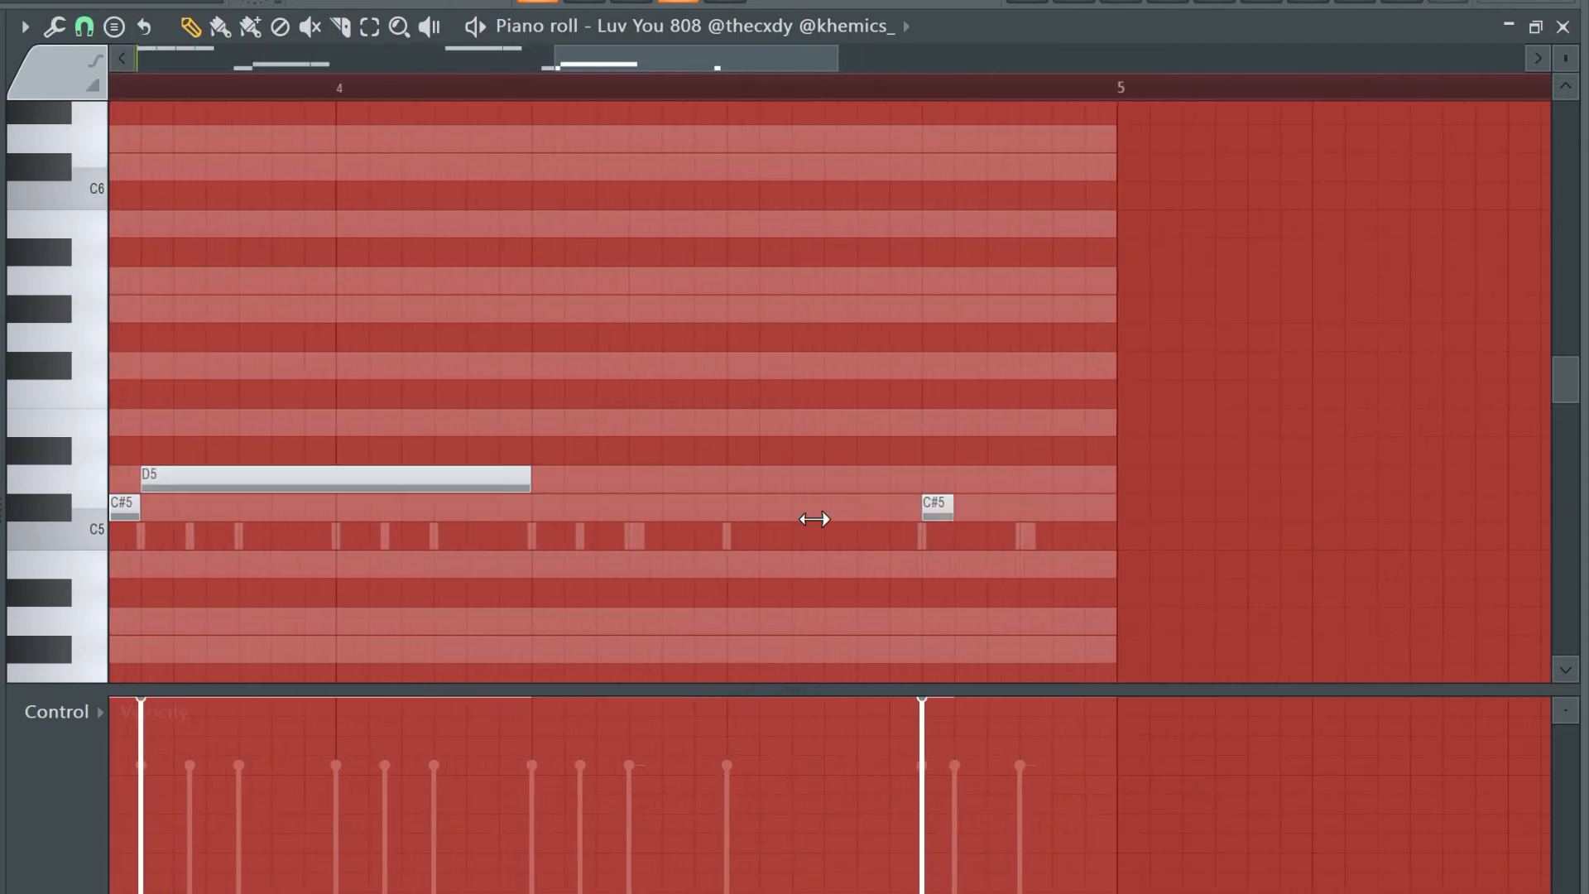
key("ctrl+z")
scroll(1053, 142, "up", 2)
left_click(828, 138)
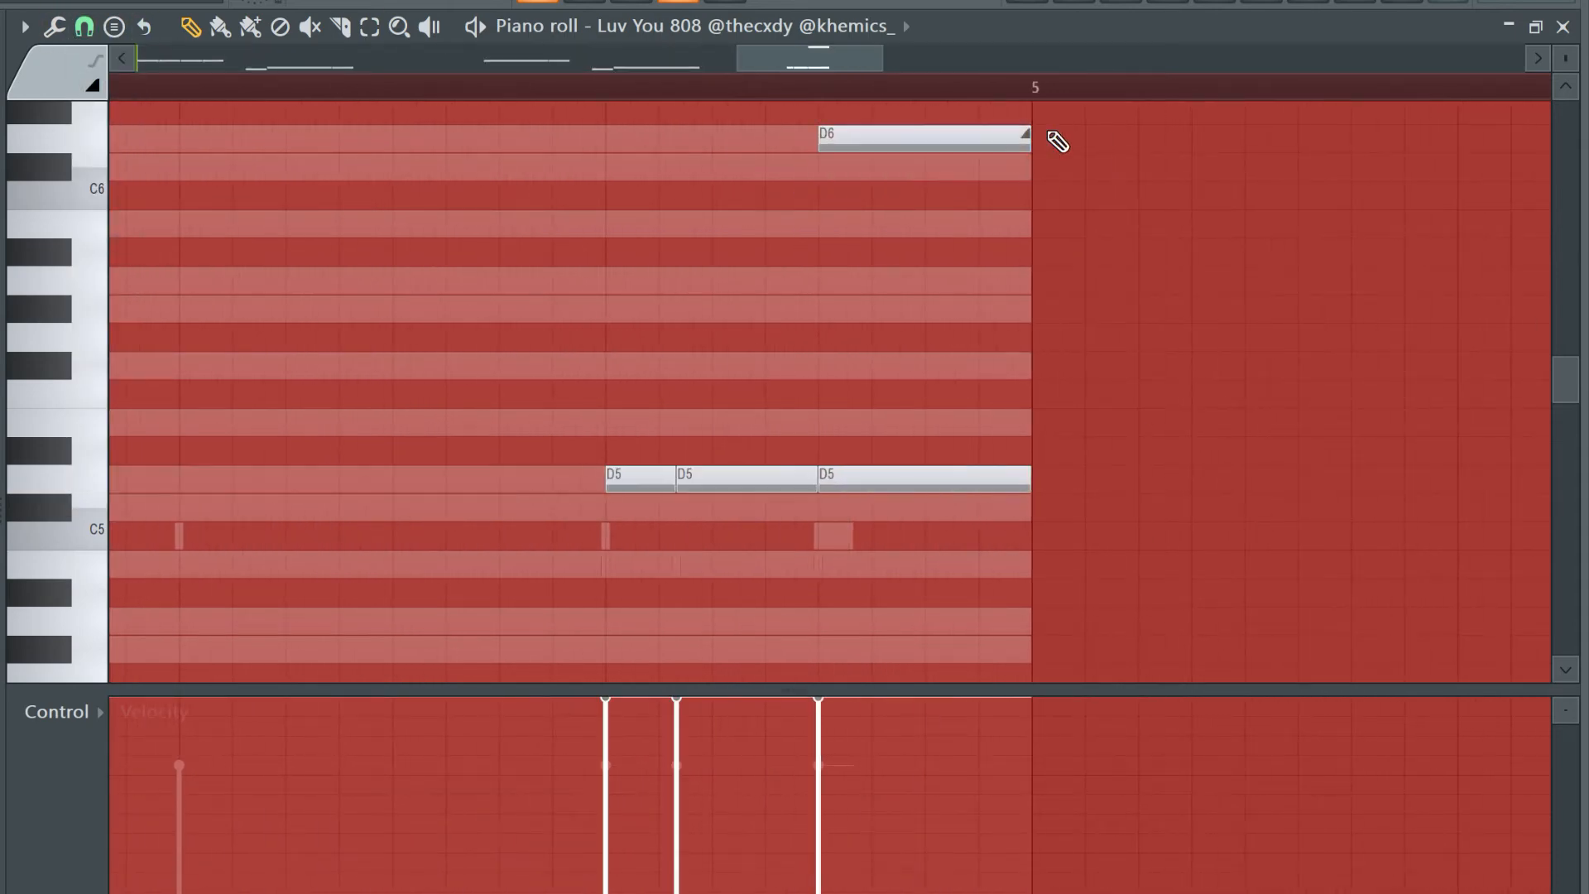
left_click_drag(1029, 139, 865, 139)
Shorten the long D5 note crossing into bar 4 and add a second D5 directly behind it
scroll(620, 561, "down", 5)
scroll(777, 522, "up", 3)
scroll(762, 488, "up", 1)
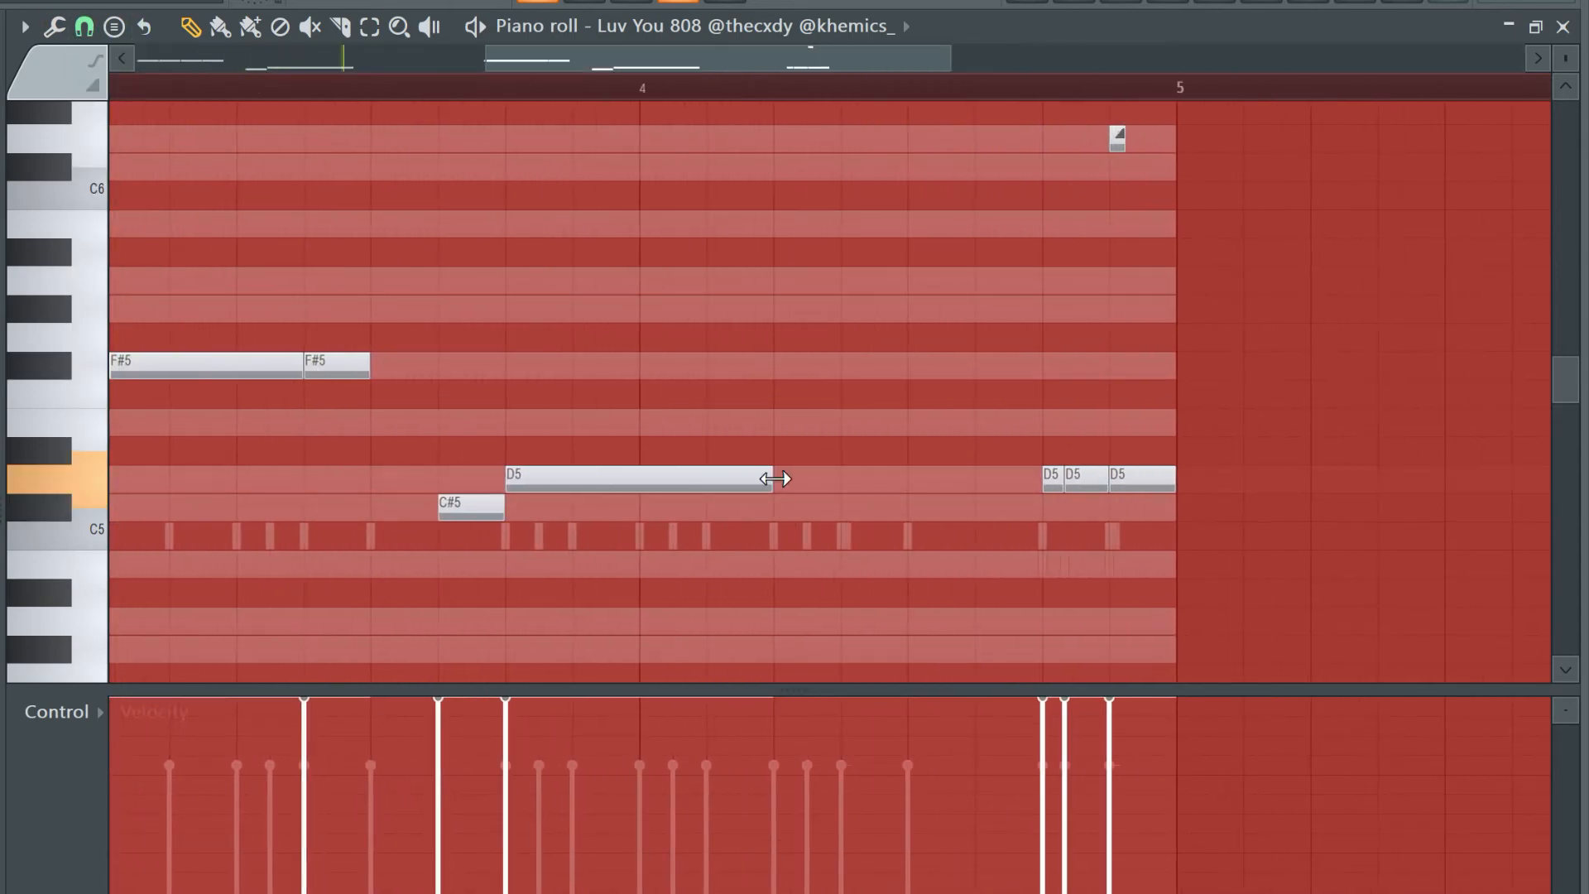
left_click(776, 479)
left_click(719, 489)
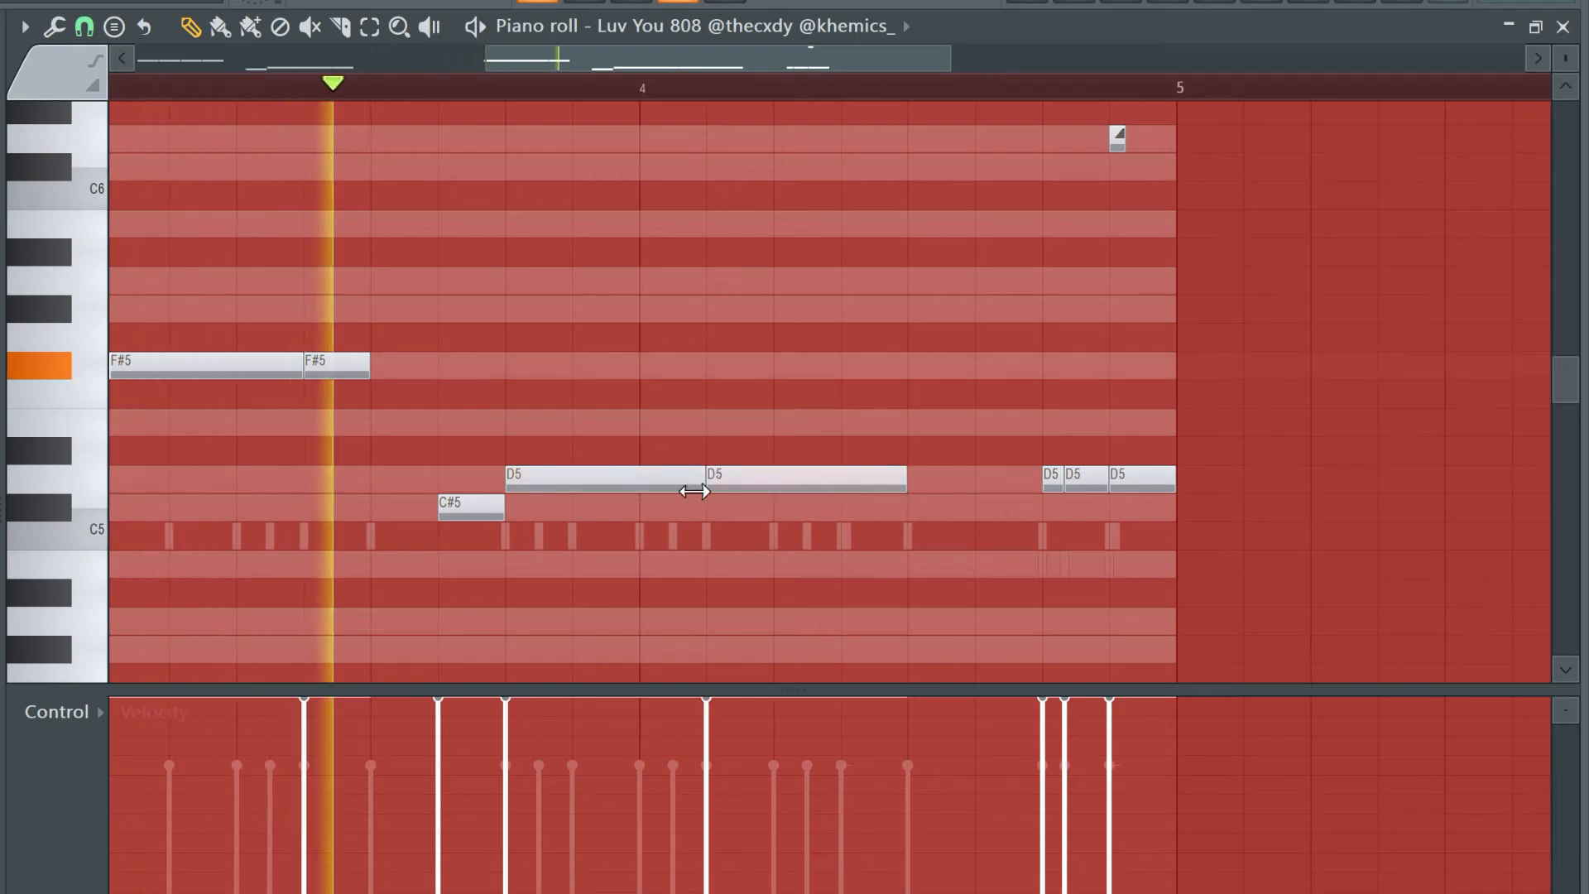
scroll(734, 579, "down", 3)
scroll(732, 606, "up", 1)
scroll(727, 607, "down", 1)
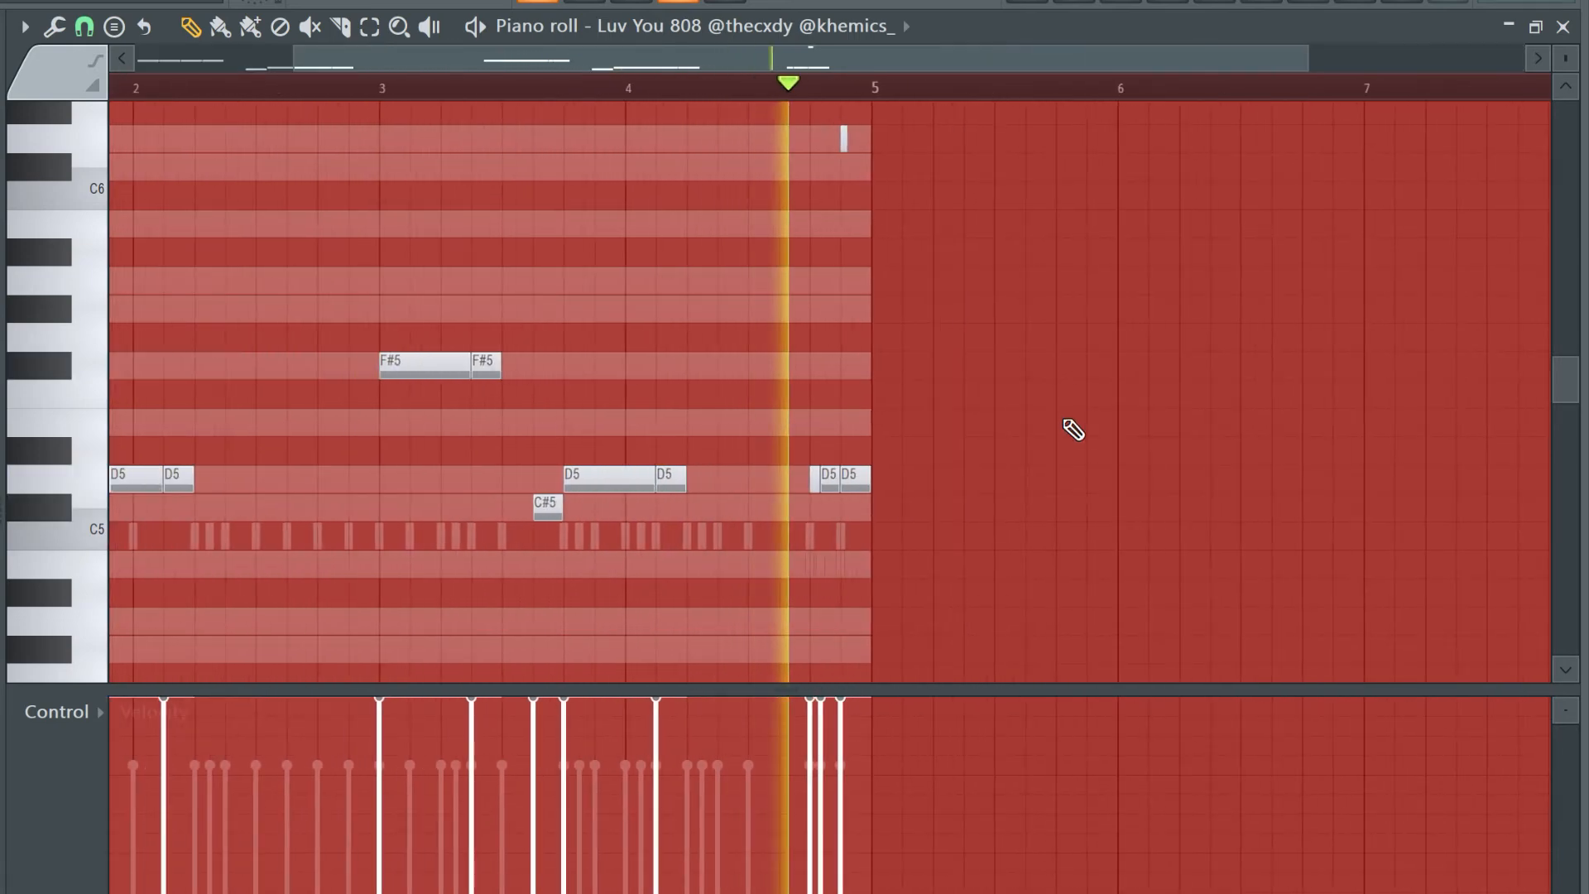
Turn on the envelope of the PG LOP 808 - Cashin - C channel and raise its sample trim
key("F6")
left_click(291, 487)
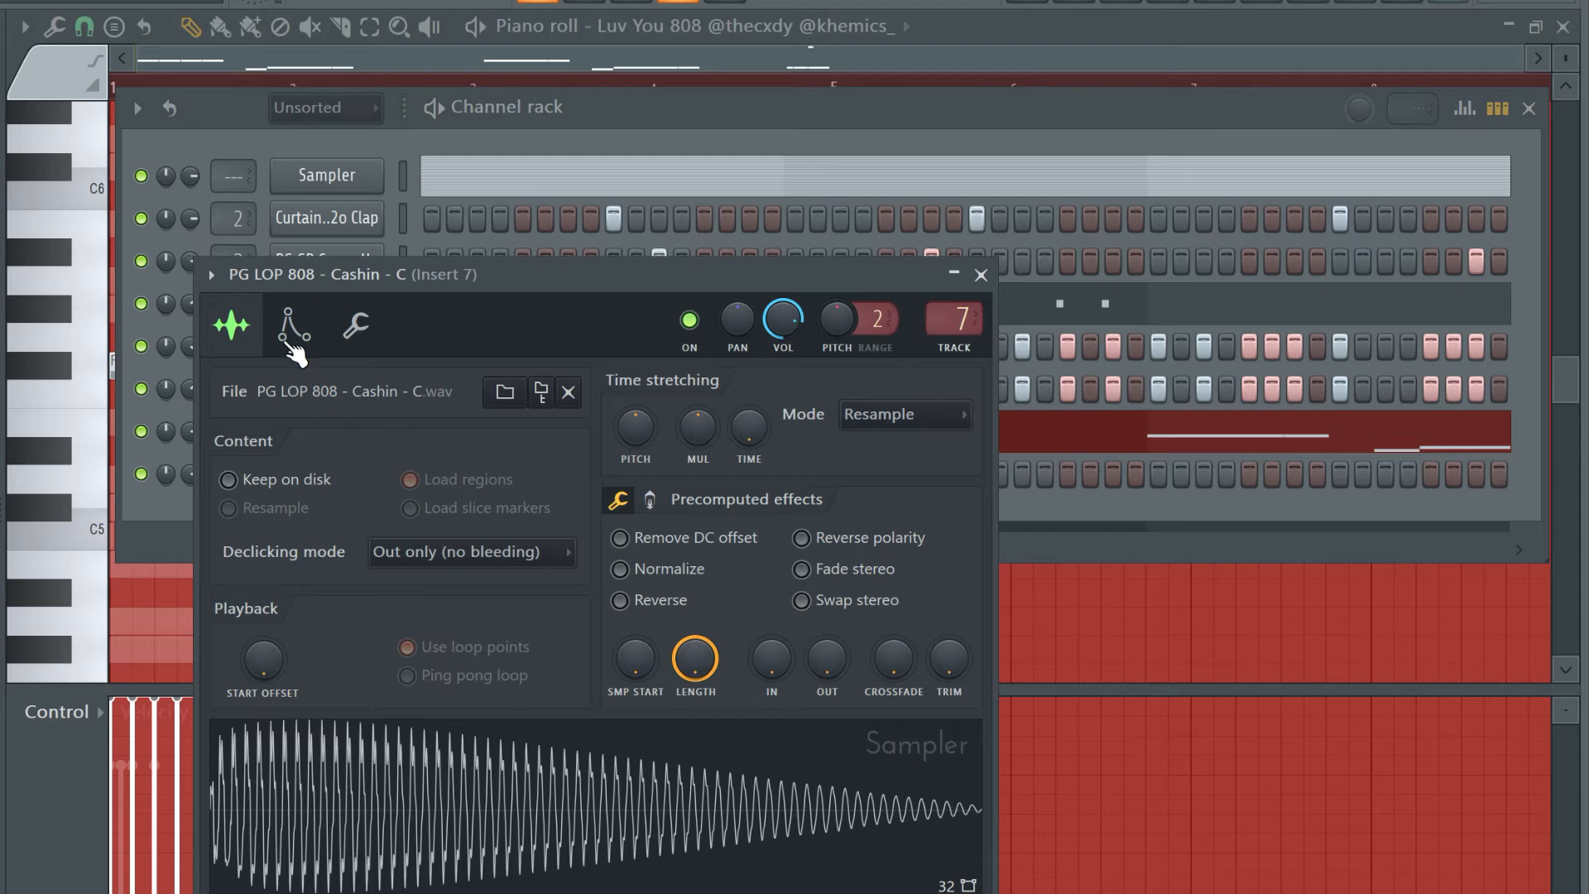
left_click(298, 341)
left_click(223, 429)
left_click(231, 324)
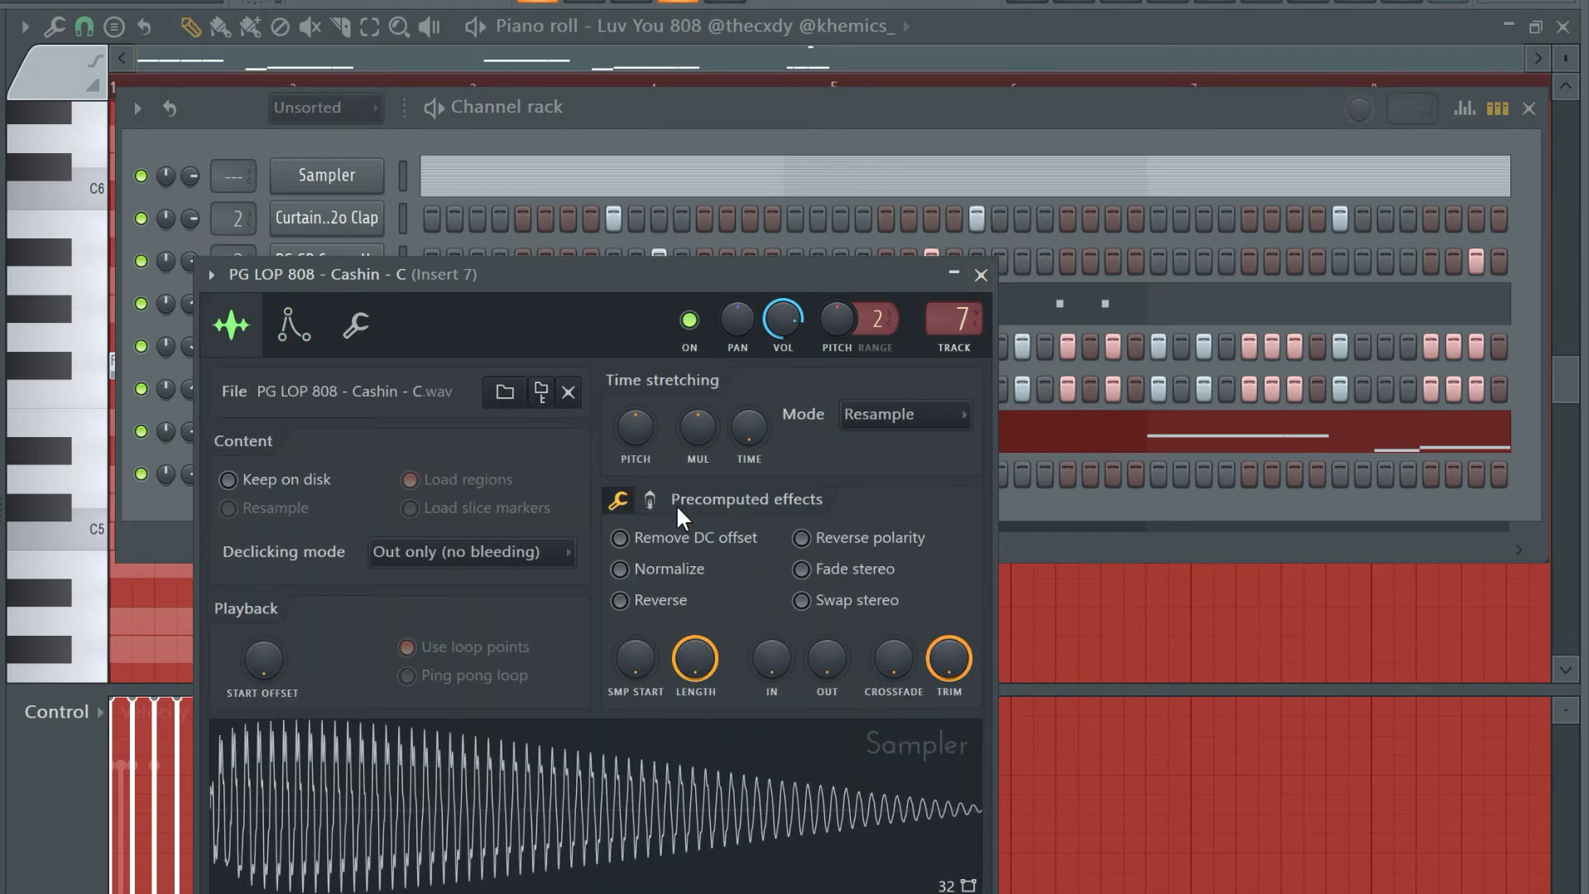
left_click(649, 500)
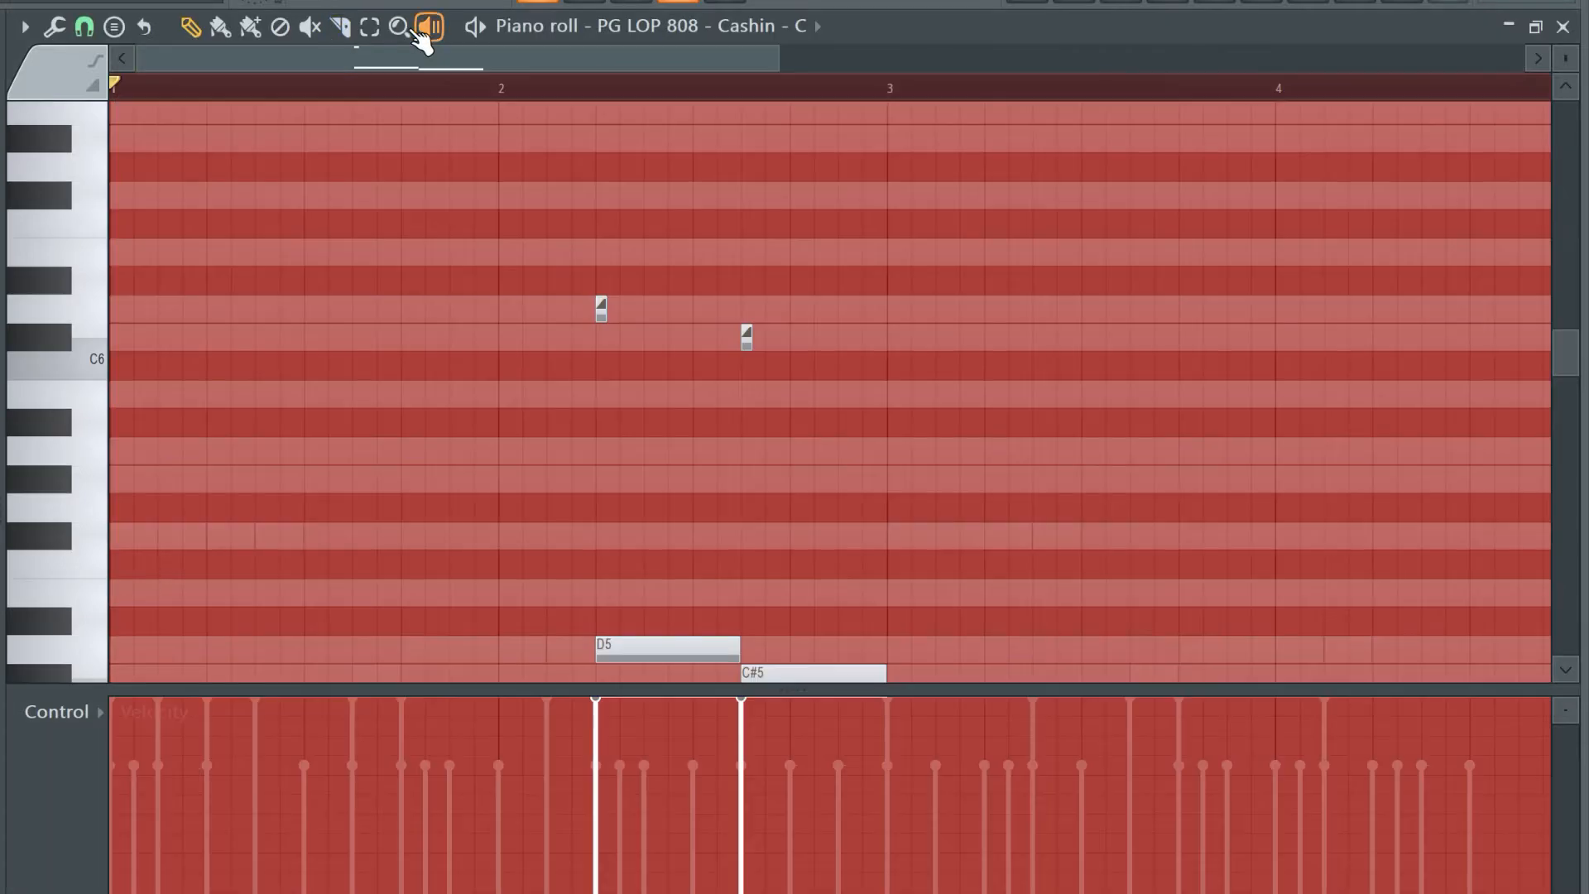
Select the two slide notes in bar 2 of PG LOP 808 - Cashin - C and transpose them up one octave
left_click(369, 25)
left_click_drag(499, 266, 1147, 446)
scroll(1147, 445, "up", 3)
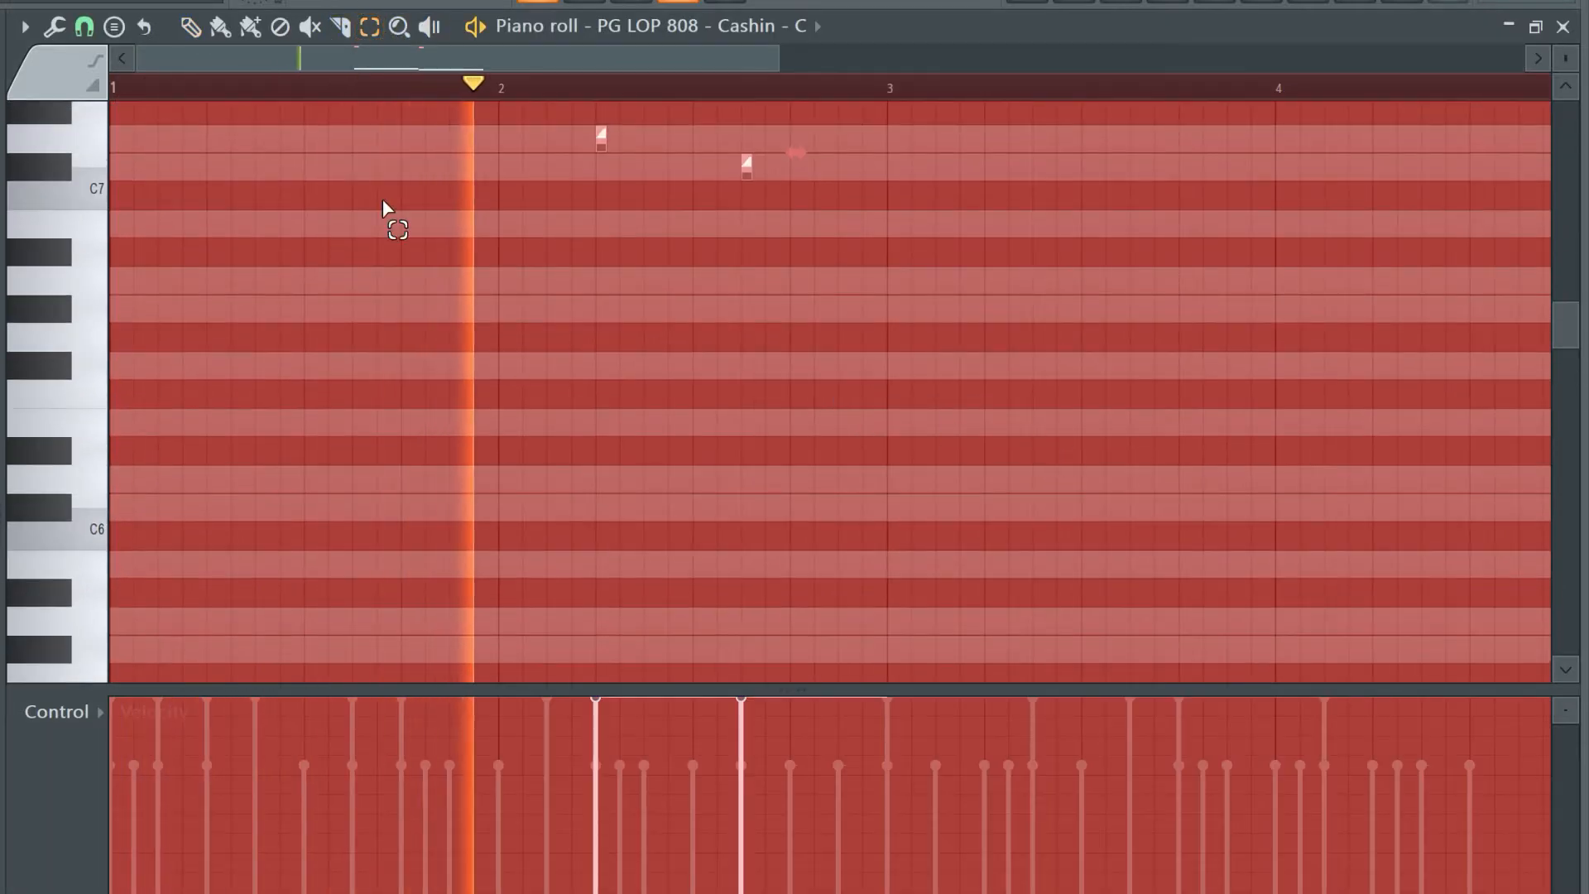
Shorten bar 2's D5 and C#5 notes and duplicate them into three repeats each with decreasing velocities
left_click(211, 32)
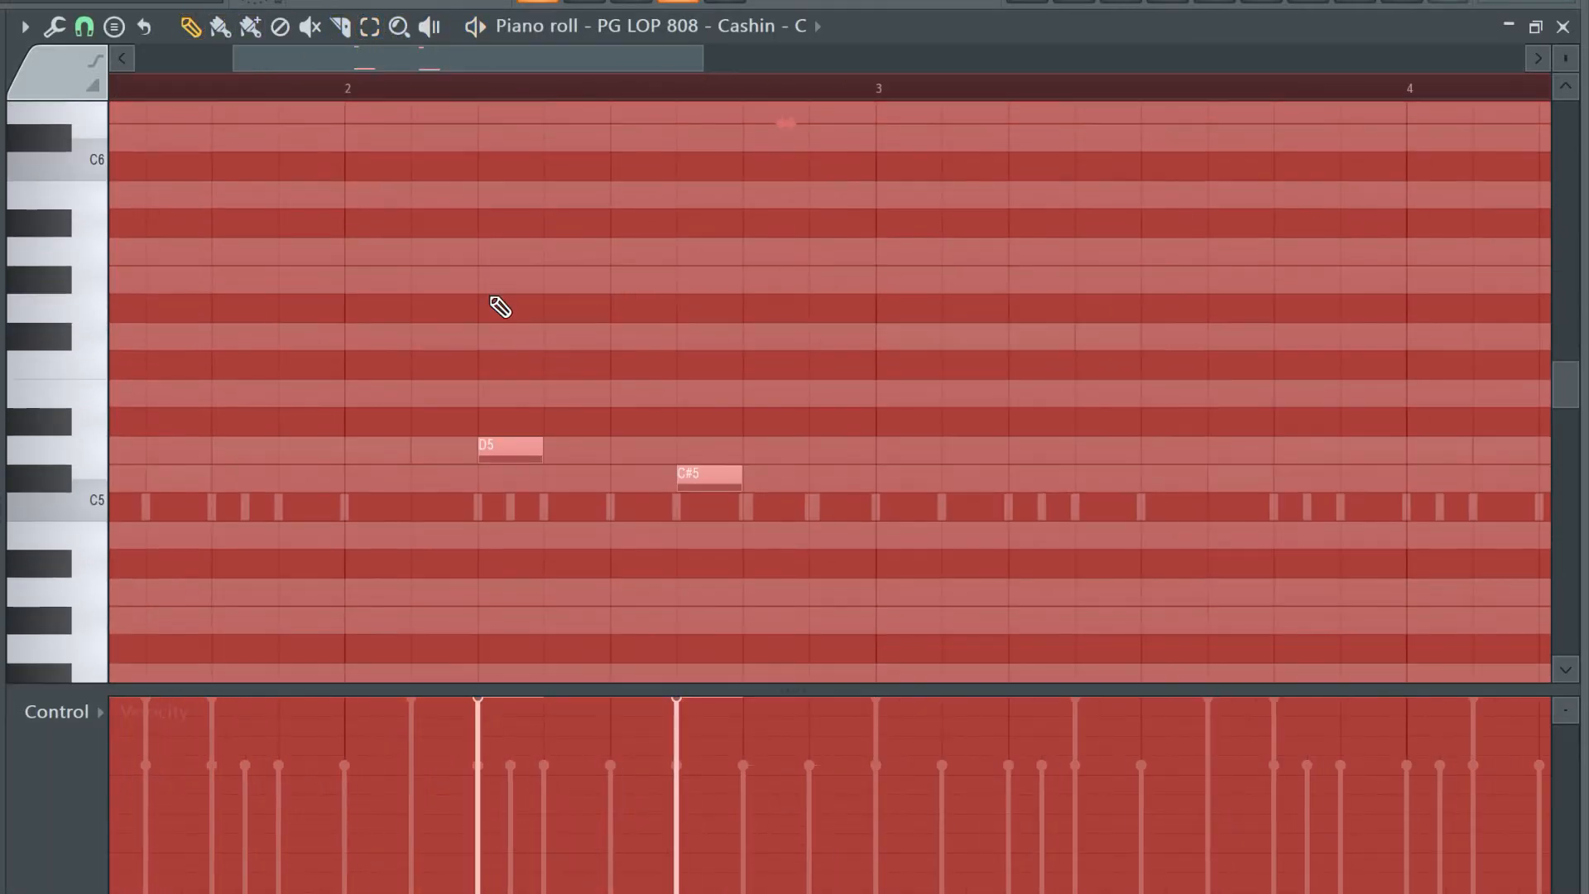
mouse_move(487, 443)
left_mouse_down()
mouse_move(522, 447)
mouse_move(480, 460)
left_mouse_up()
scroll(521, 447, "down", 2)
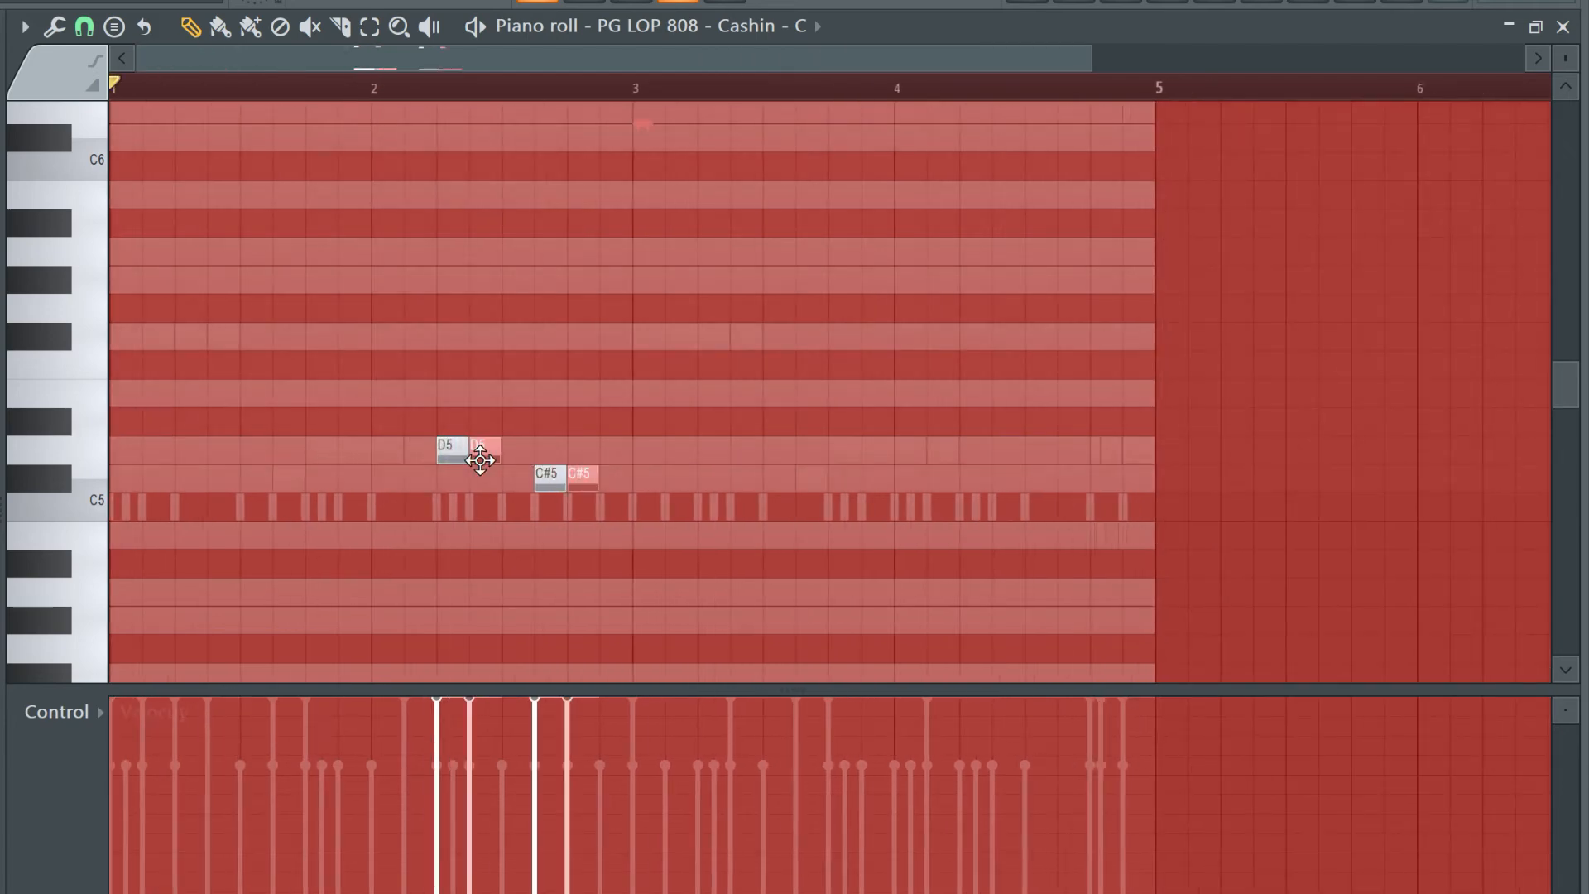
key("ctrl+v")
left_click_drag(222, 450, 512, 451)
scroll(512, 450, "up", 2)
scroll(809, 446, "down", 3)
key("space")
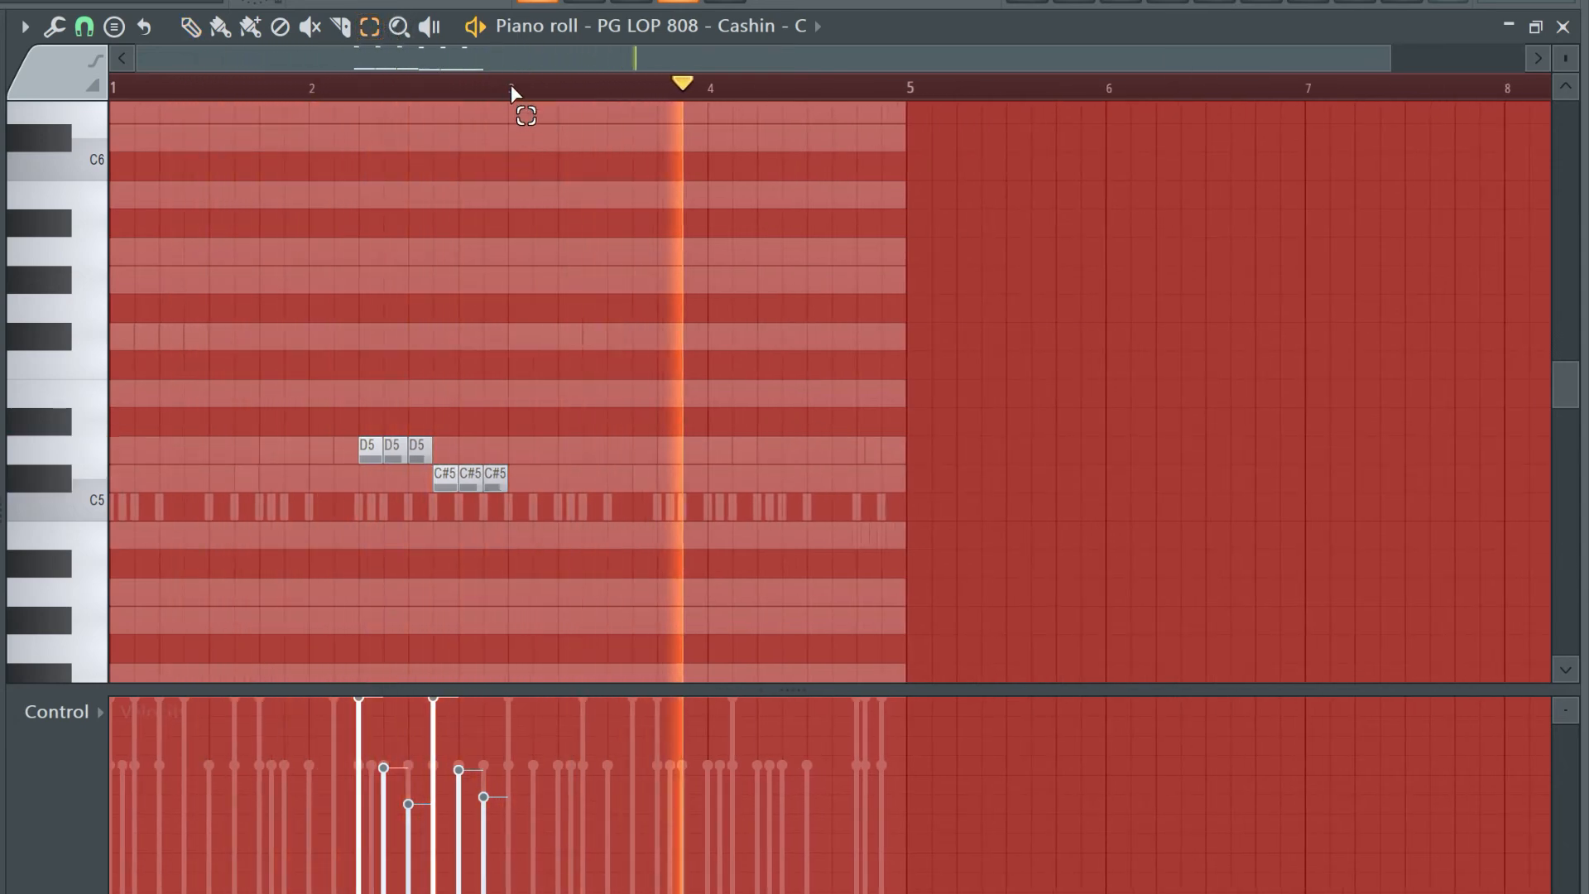
Draw D5, G#5 and C#6 notes in sequence in bar 4 and move the G#5 up to C#6
left_click(189, 25)
key("space")
left_click_drag(1385, 62, 936, 62)
left_click_drag(986, 452, 929, 453)
left_click(964, 279)
left_click(1035, 141)
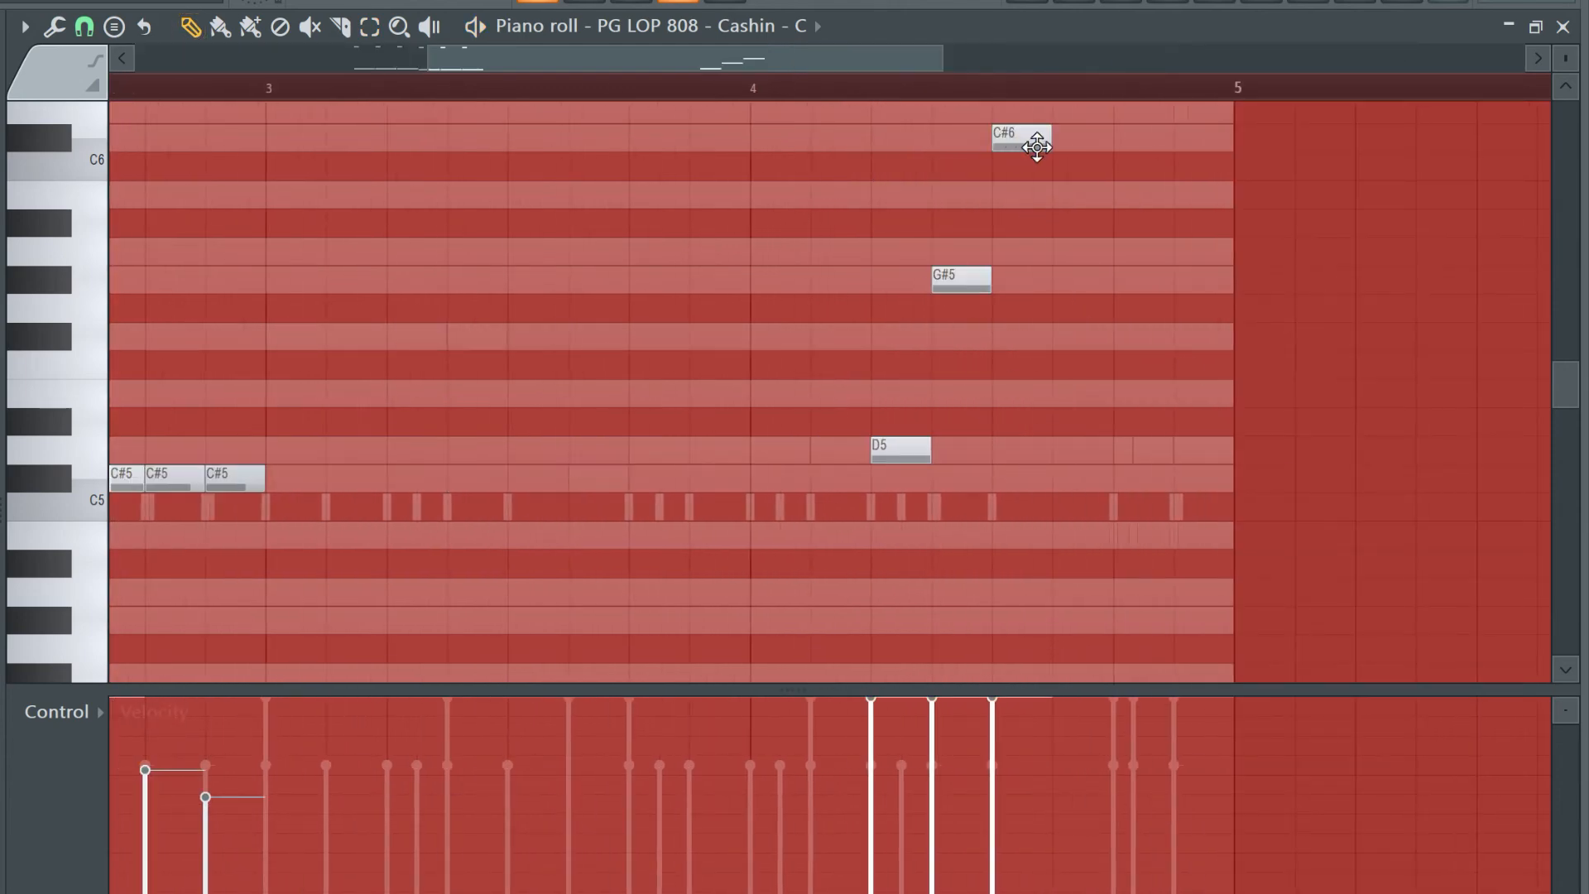
left_click_drag(964, 280, 964, 139)
Change the snap and add a D5 note in bar 4's third beat with a short D6 slide note above it
left_click(84, 27)
left_click(141, 318)
left_click(1047, 451)
left_click(93, 85)
left_click_drag(1109, 113, 1008, 113)
scroll(811, 496, "down", 4)
key("space")
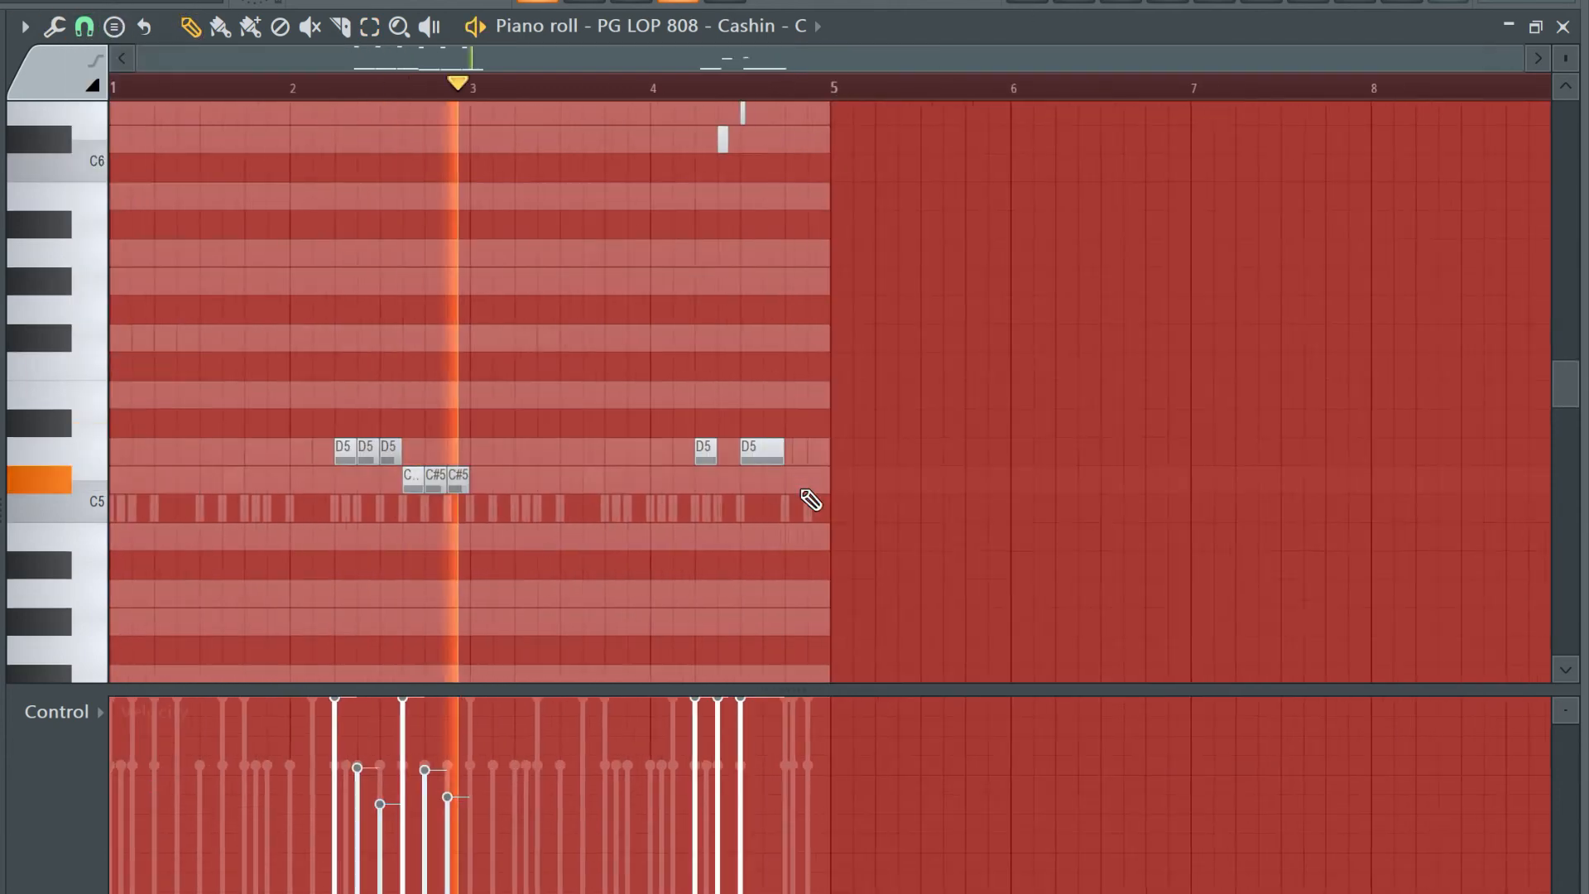
Select the slide note above bar 4's last D5 and transpose it up one octave to D7
key("space")
scroll(851, 463, "up", 4)
scroll(852, 463, "up", 4)
left_click_drag(700, 249, 826, 372)
key("ctrl+Up")
Shorten bar 4's last D5, repeat it with lower velocity and its own D7 slide note, and play the pattern
left_click_drag(1115, 622, 916, 622)
left_click(932, 622)
left_click(931, 226)
left_click_drag(1565, 58, 1561, 37)
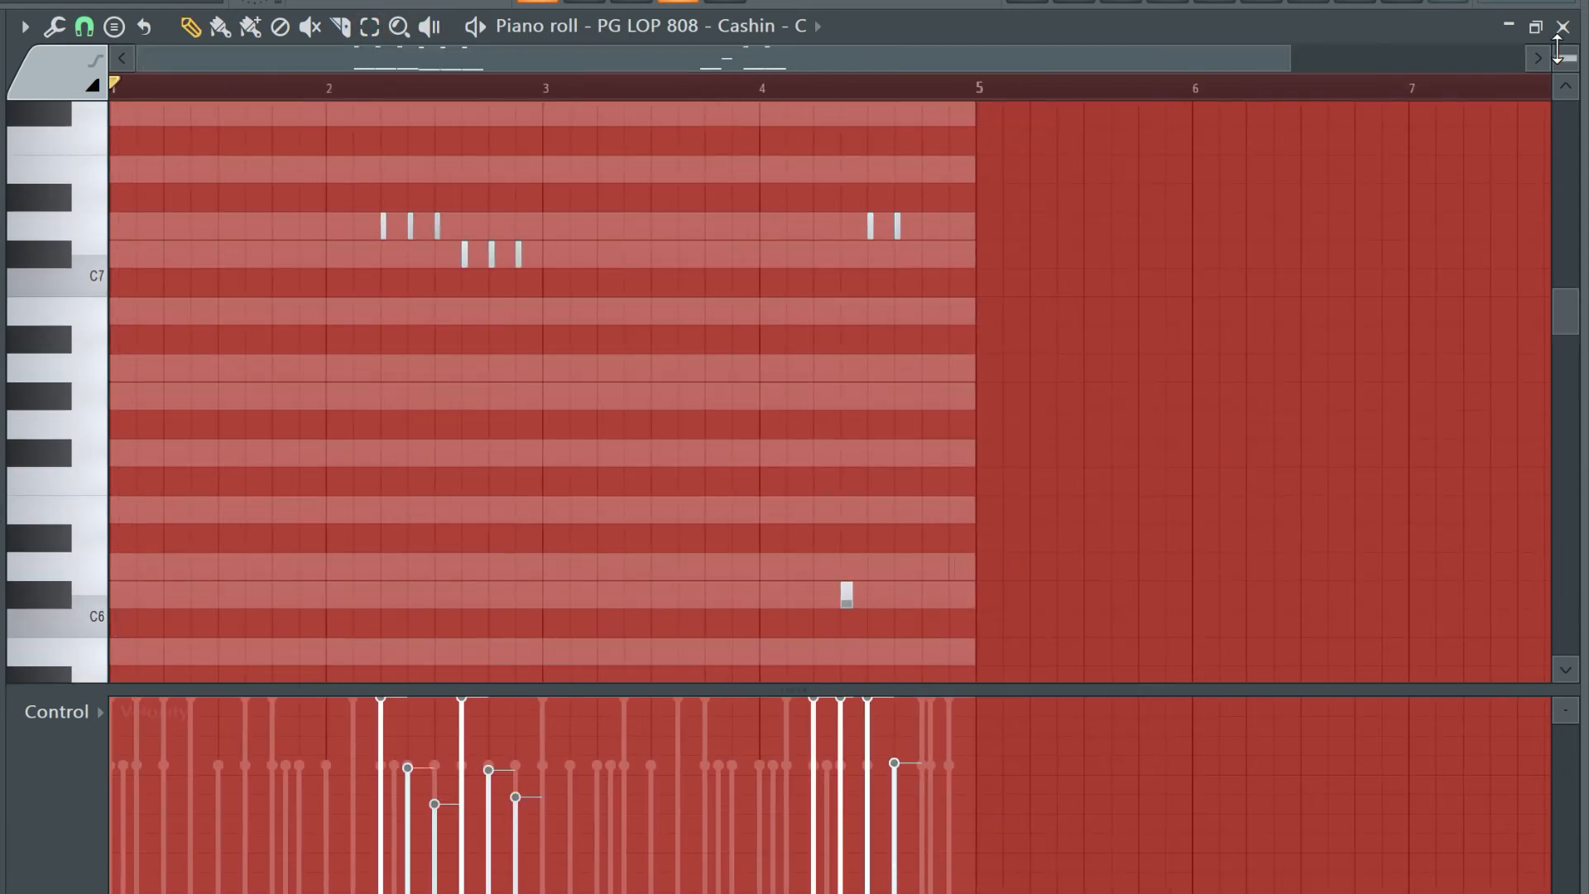
scroll(1081, 288, "down", 2)
key("space")
scroll(1082, 288, "down", 1)
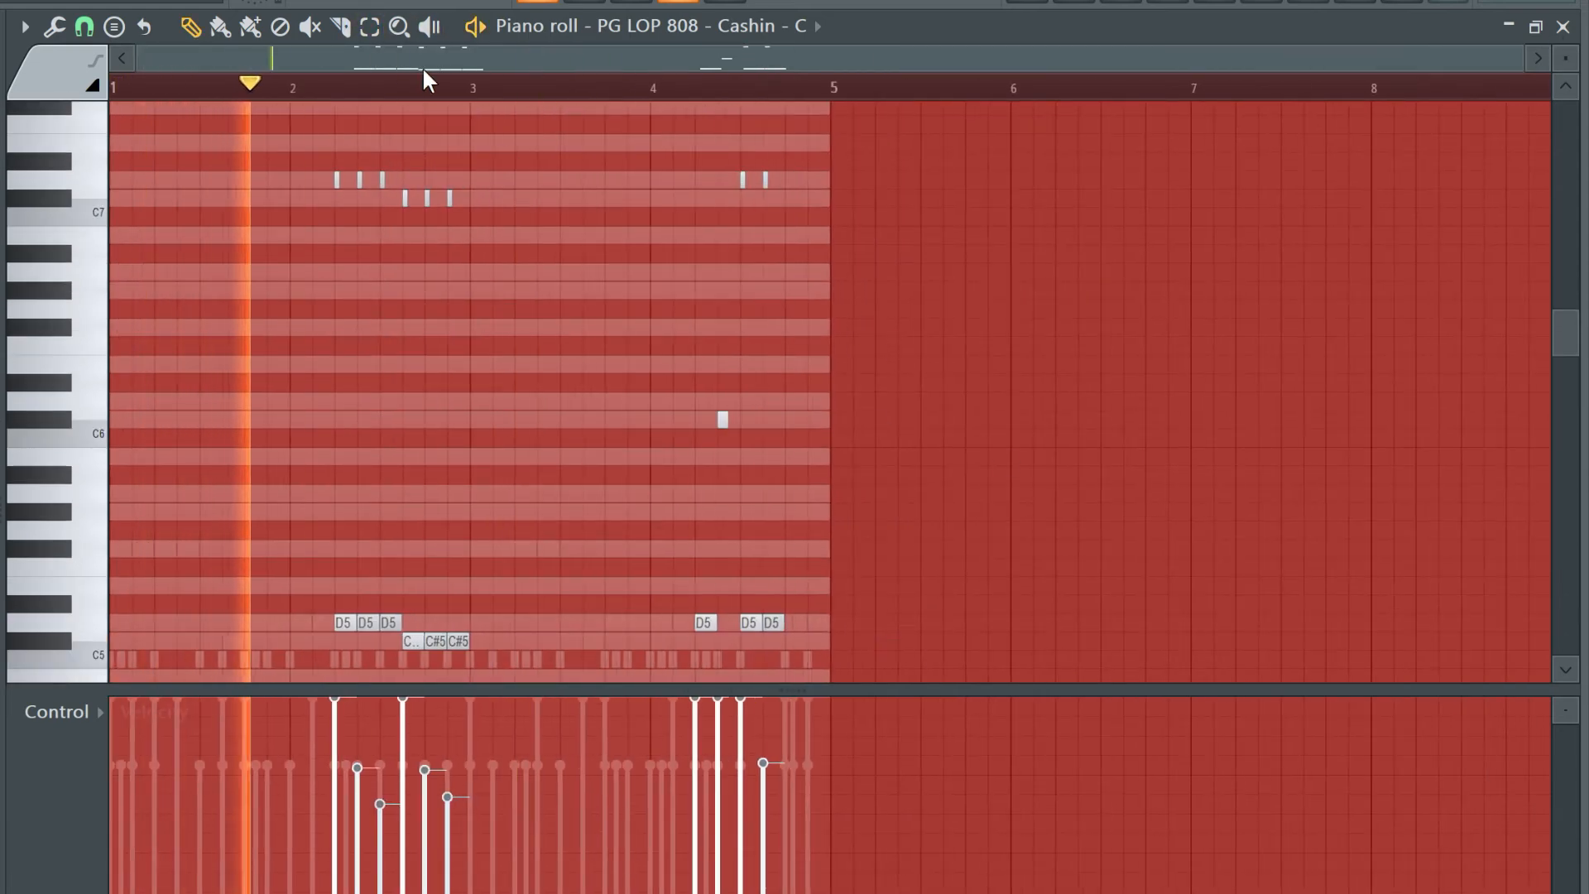
Select the two D7 slide notes in bar 4 and transpose them down one octave
left_click(370, 26)
left_click_drag(701, 192, 784, 178)
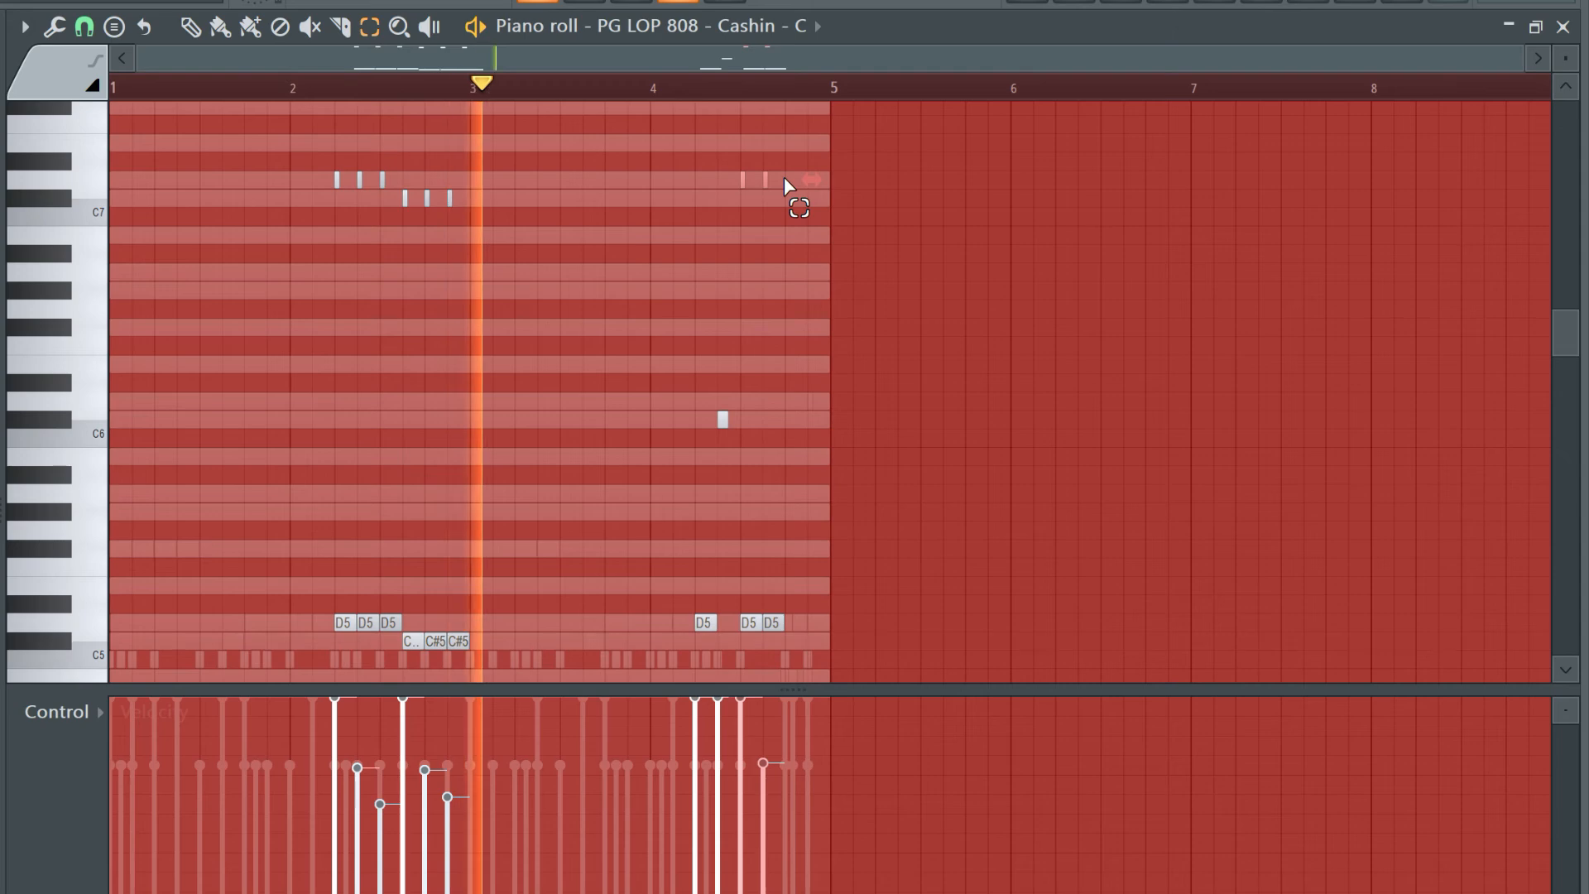
key("ctrl+Down")
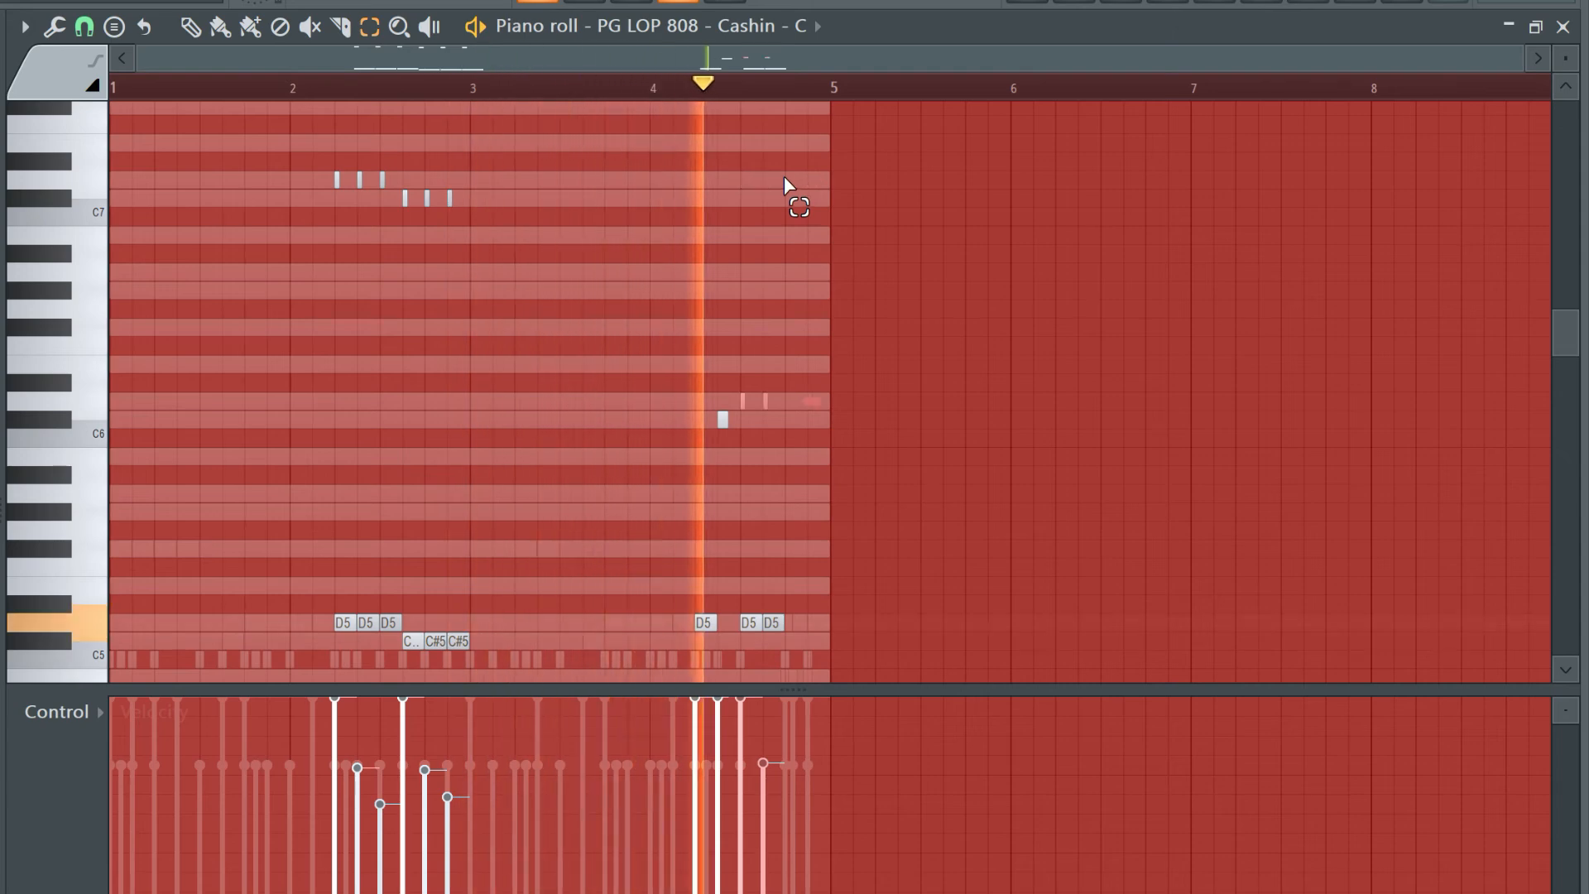
scroll(819, 459, "up", 3)
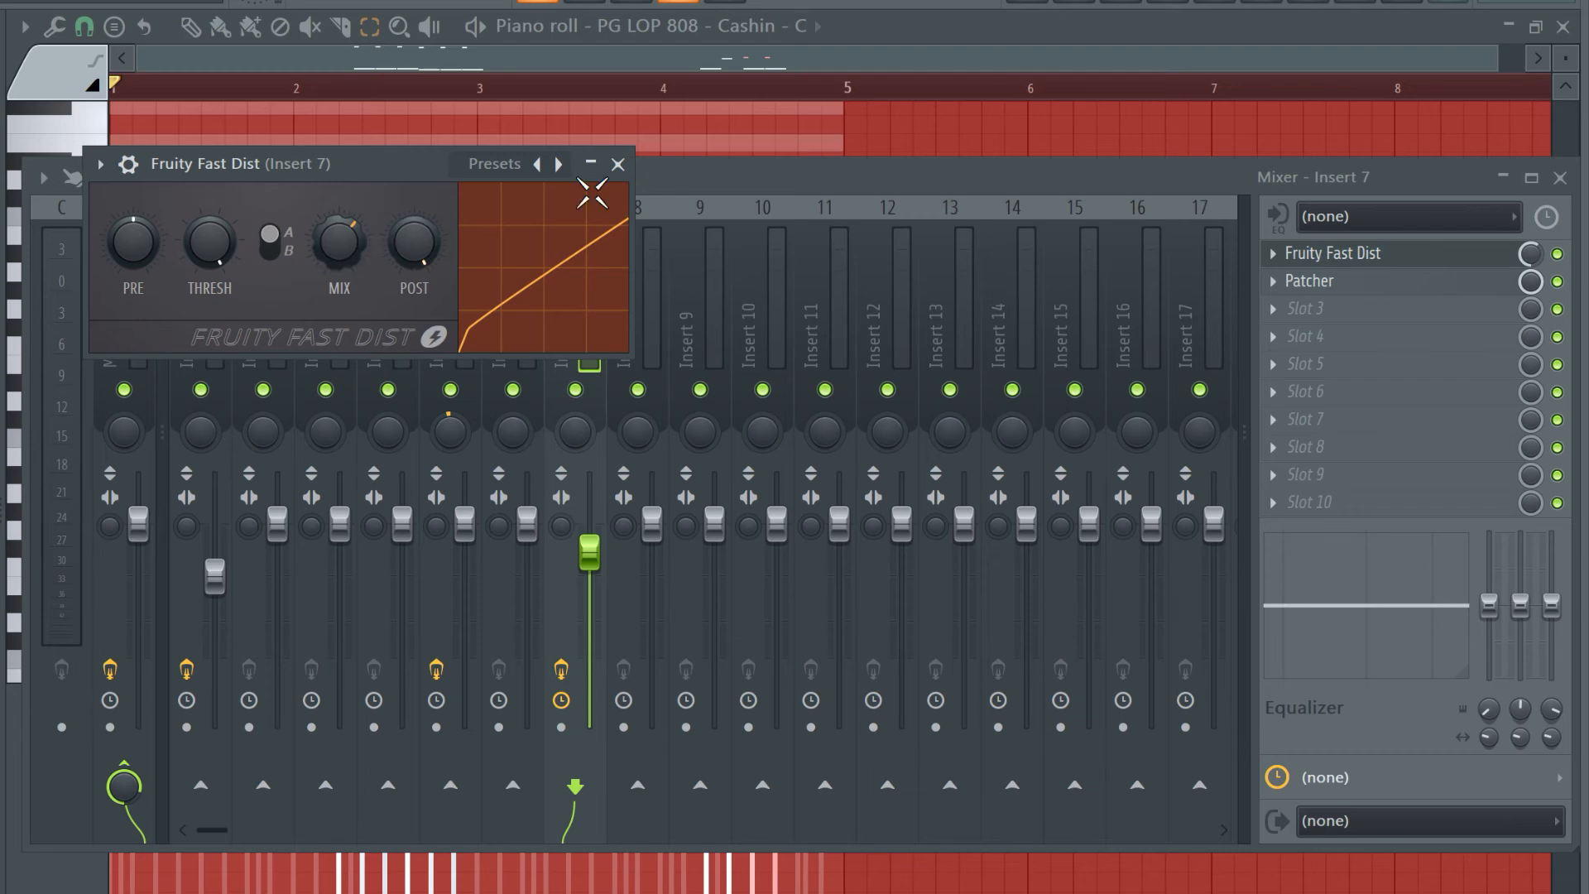
Close Fruity Fast Dist, open Insert 7's Patcher and examine the upper branch's Fruity Parametric EQ 2 and Fruity Stereo Enhancer
left_click(626, 169)
left_click(1352, 290)
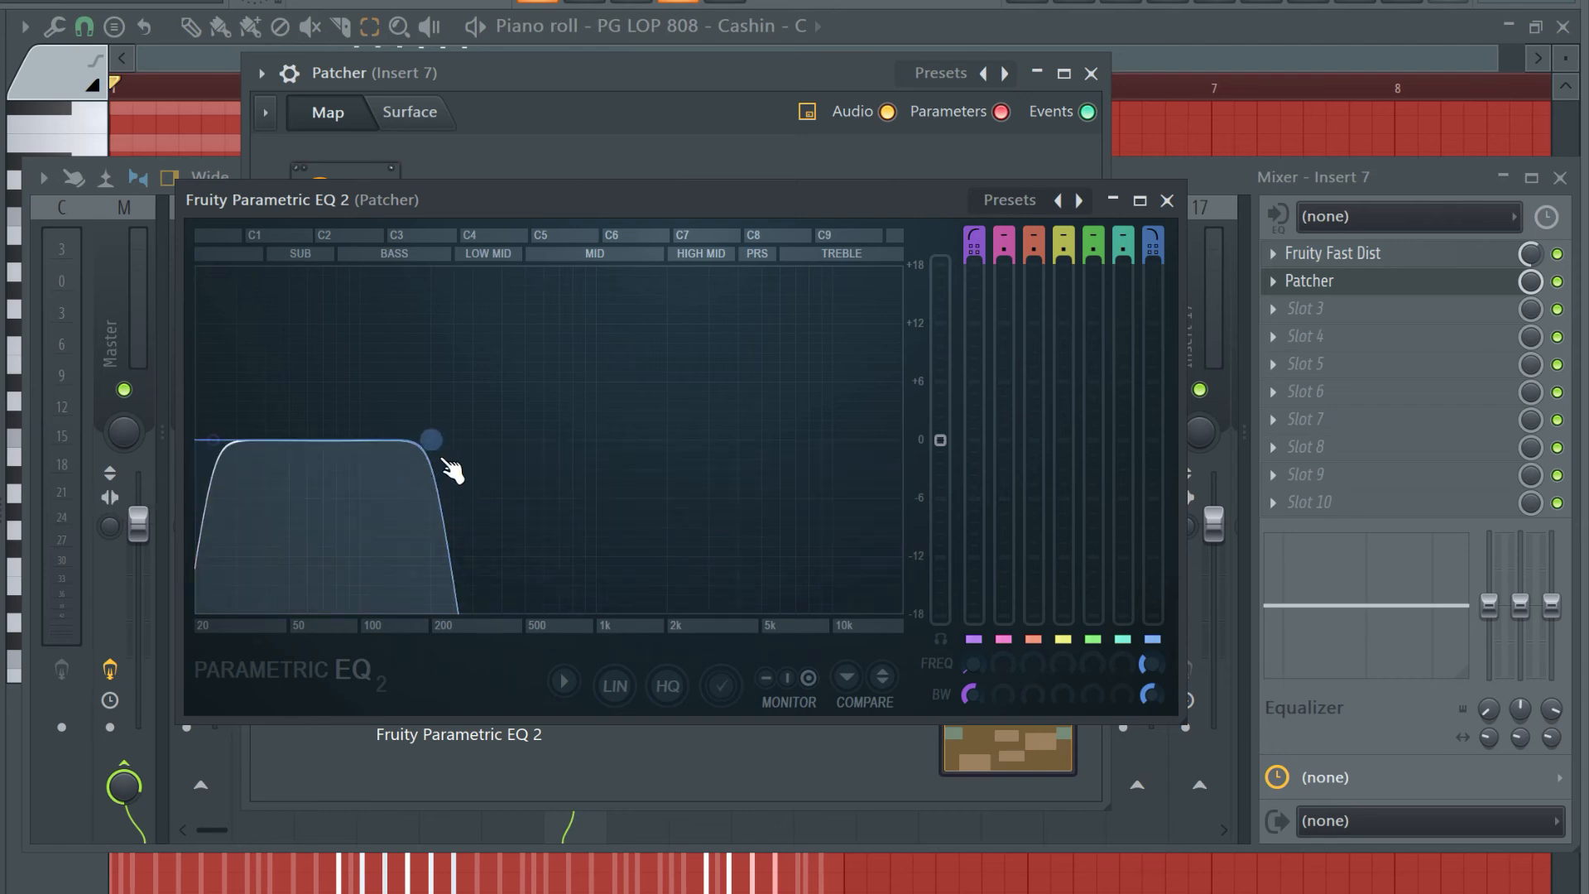
left_click(1167, 200)
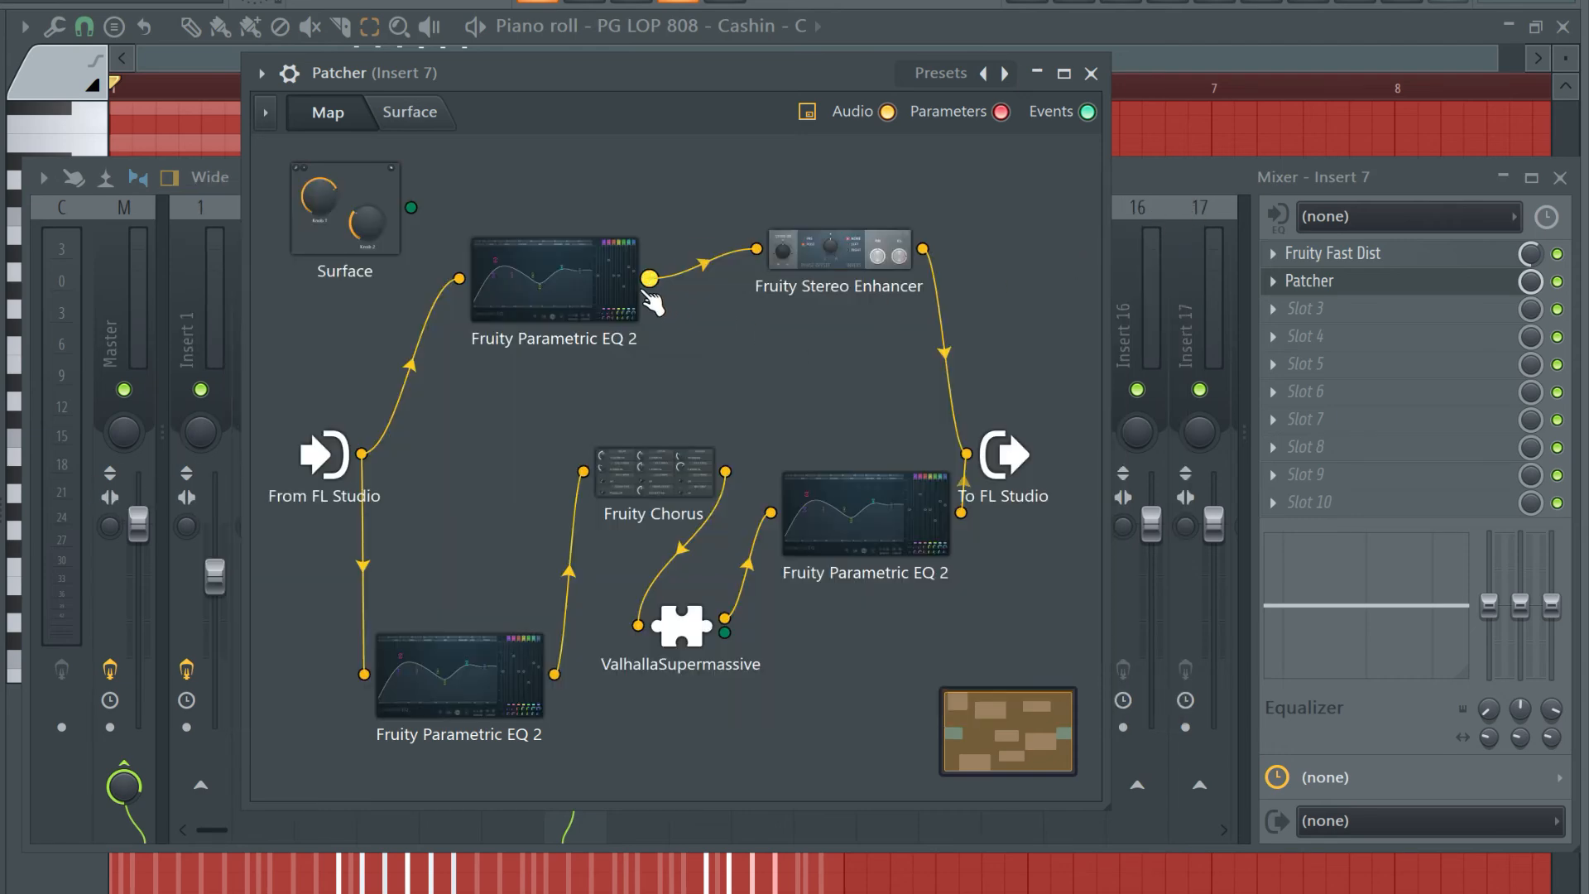
double_click(578, 313)
left_click(1171, 199)
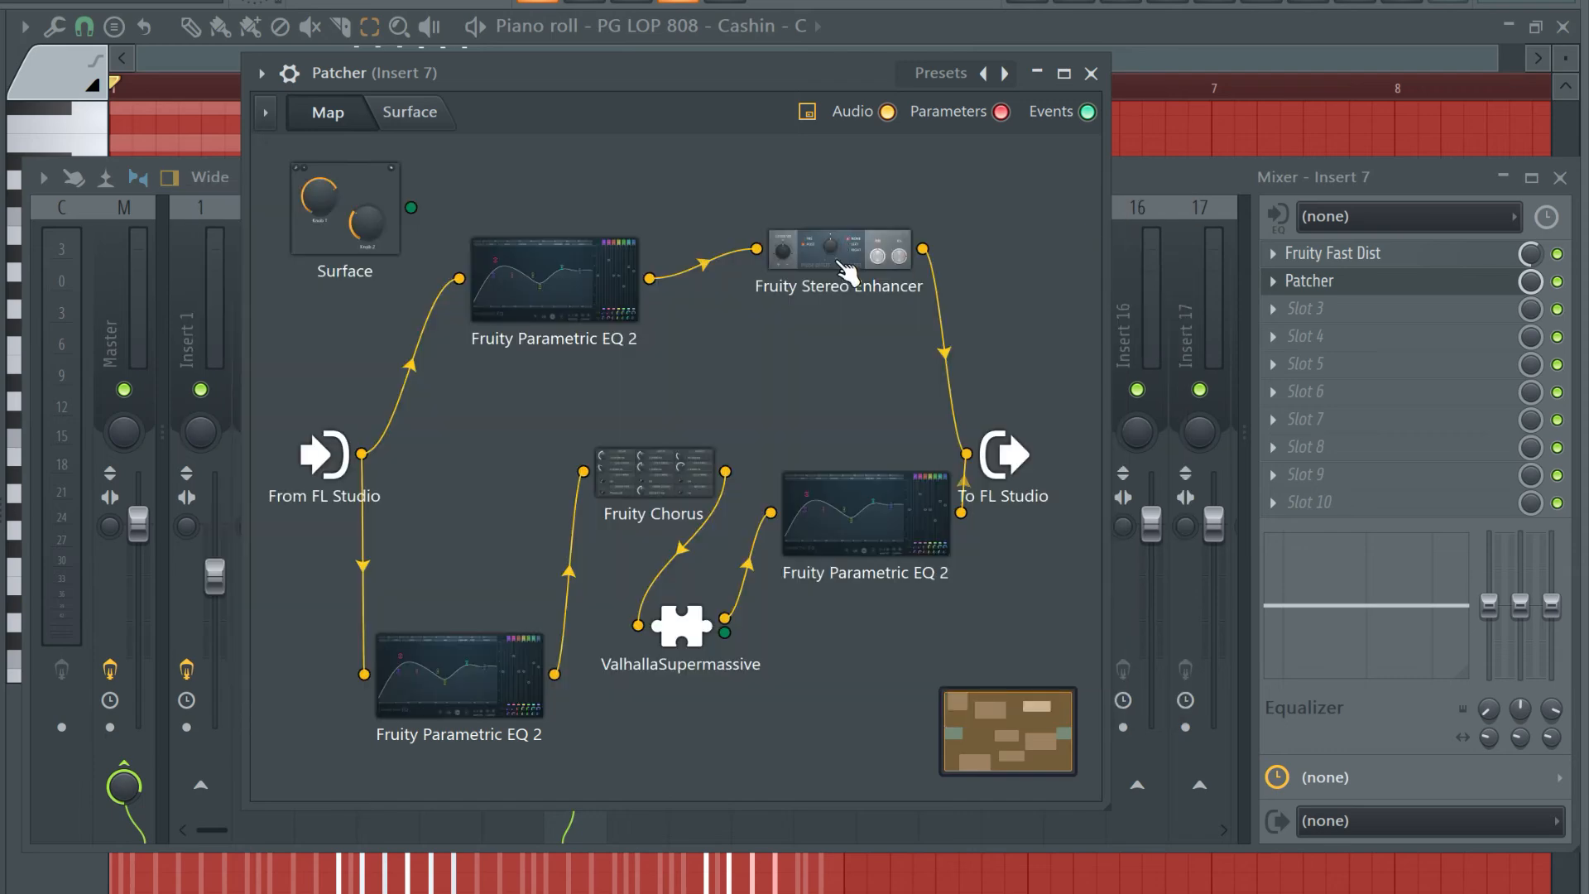
double_click(845, 271)
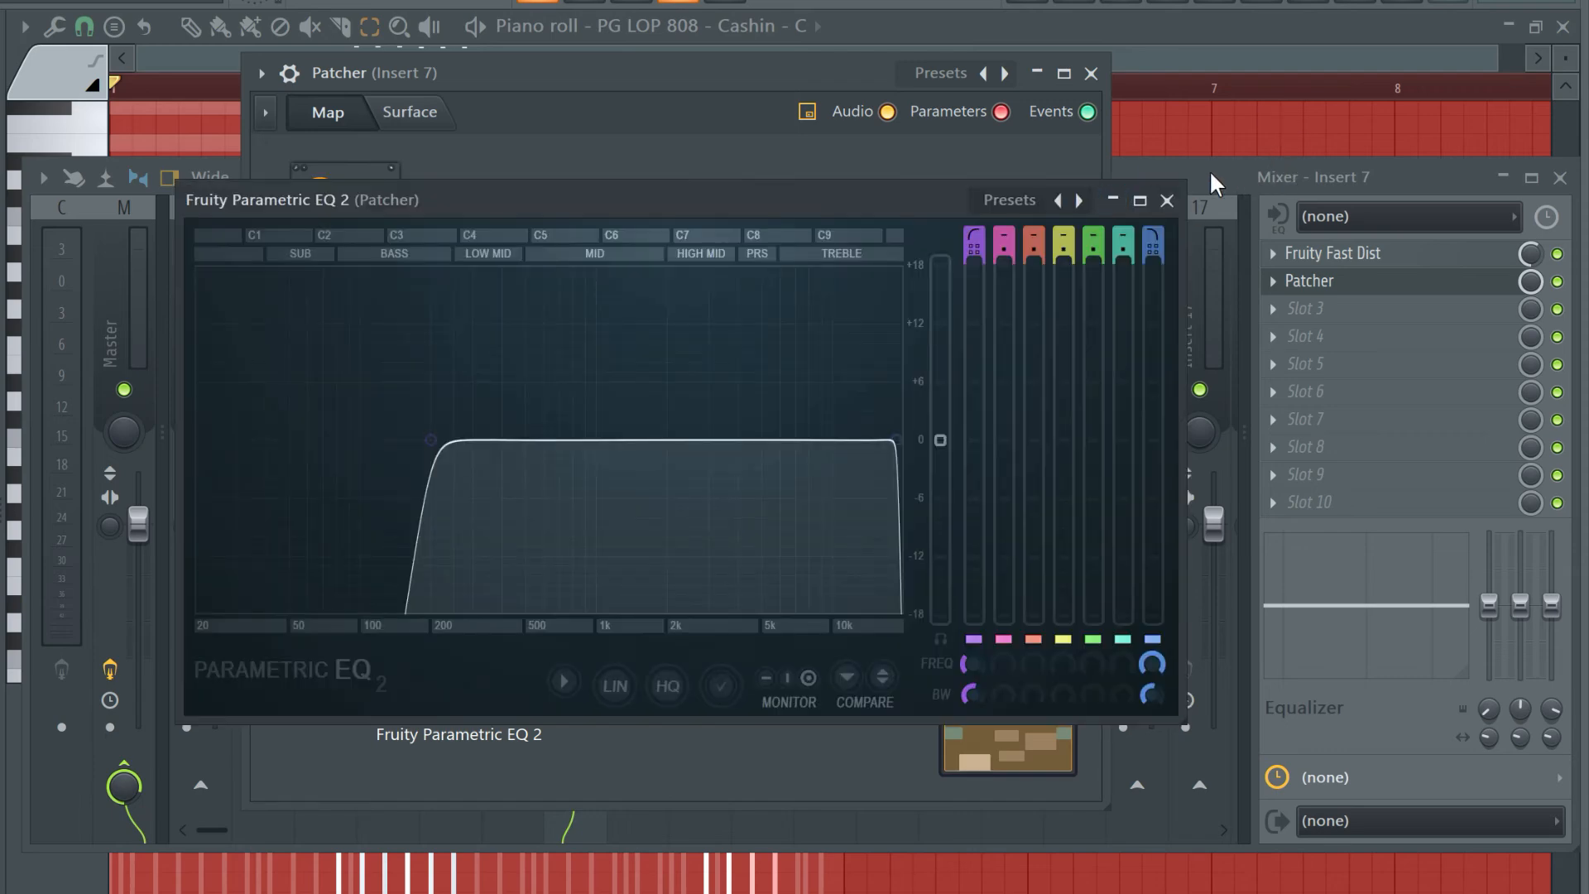
Examine Fruity Chorus, ValhallaSupermassive and the final Fruity Parametric EQ 2 in the Patcher's lower branch
left_click(1166, 201)
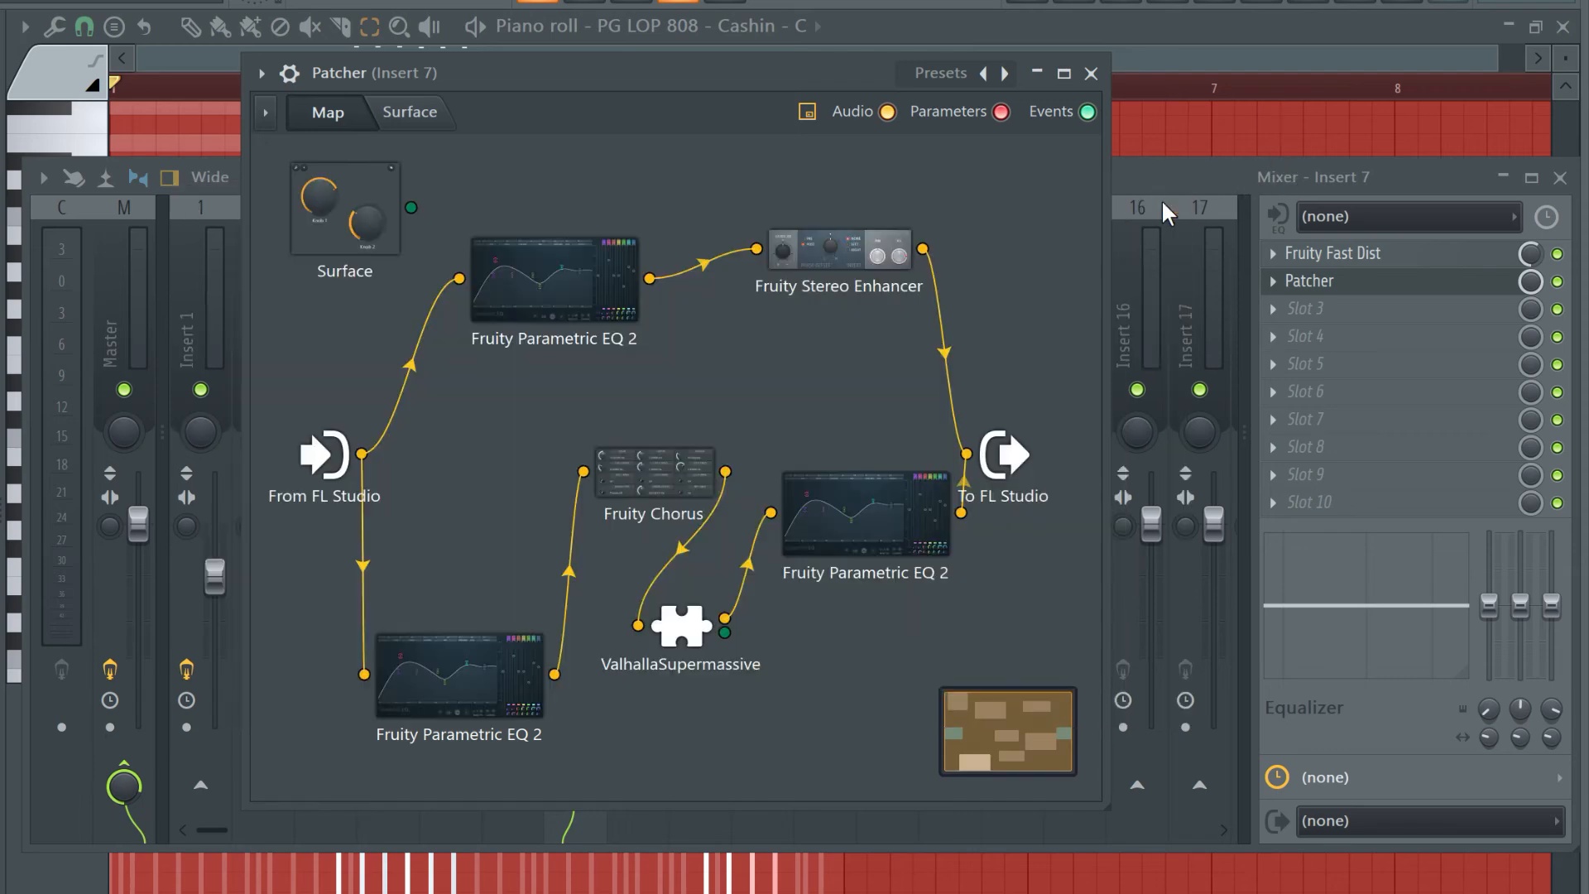
double_click(680, 493)
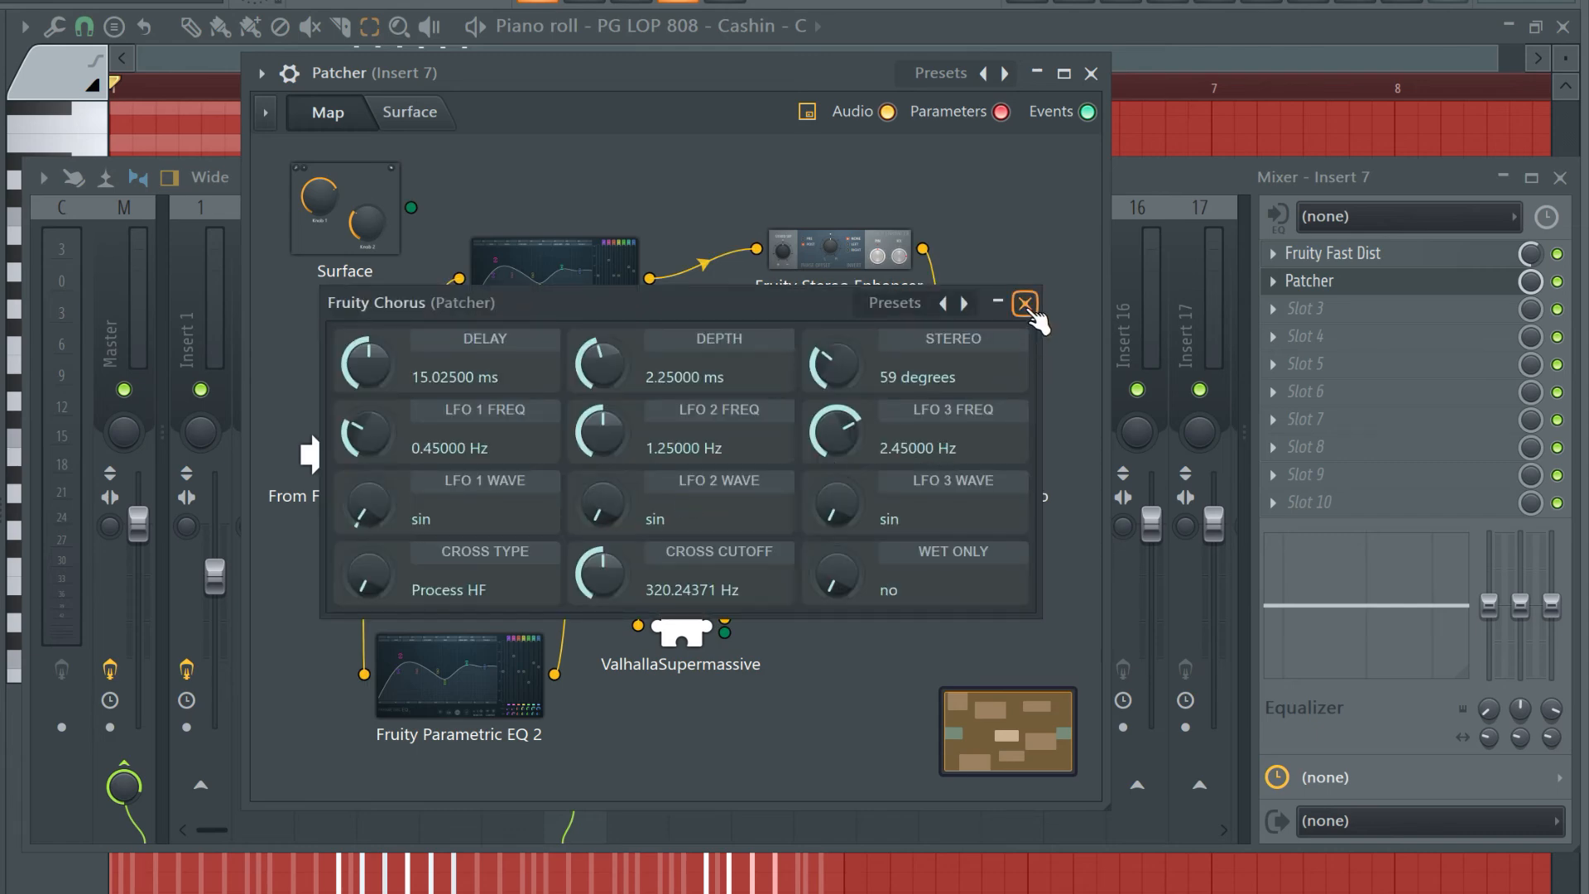
left_click(1026, 304)
double_click(680, 633)
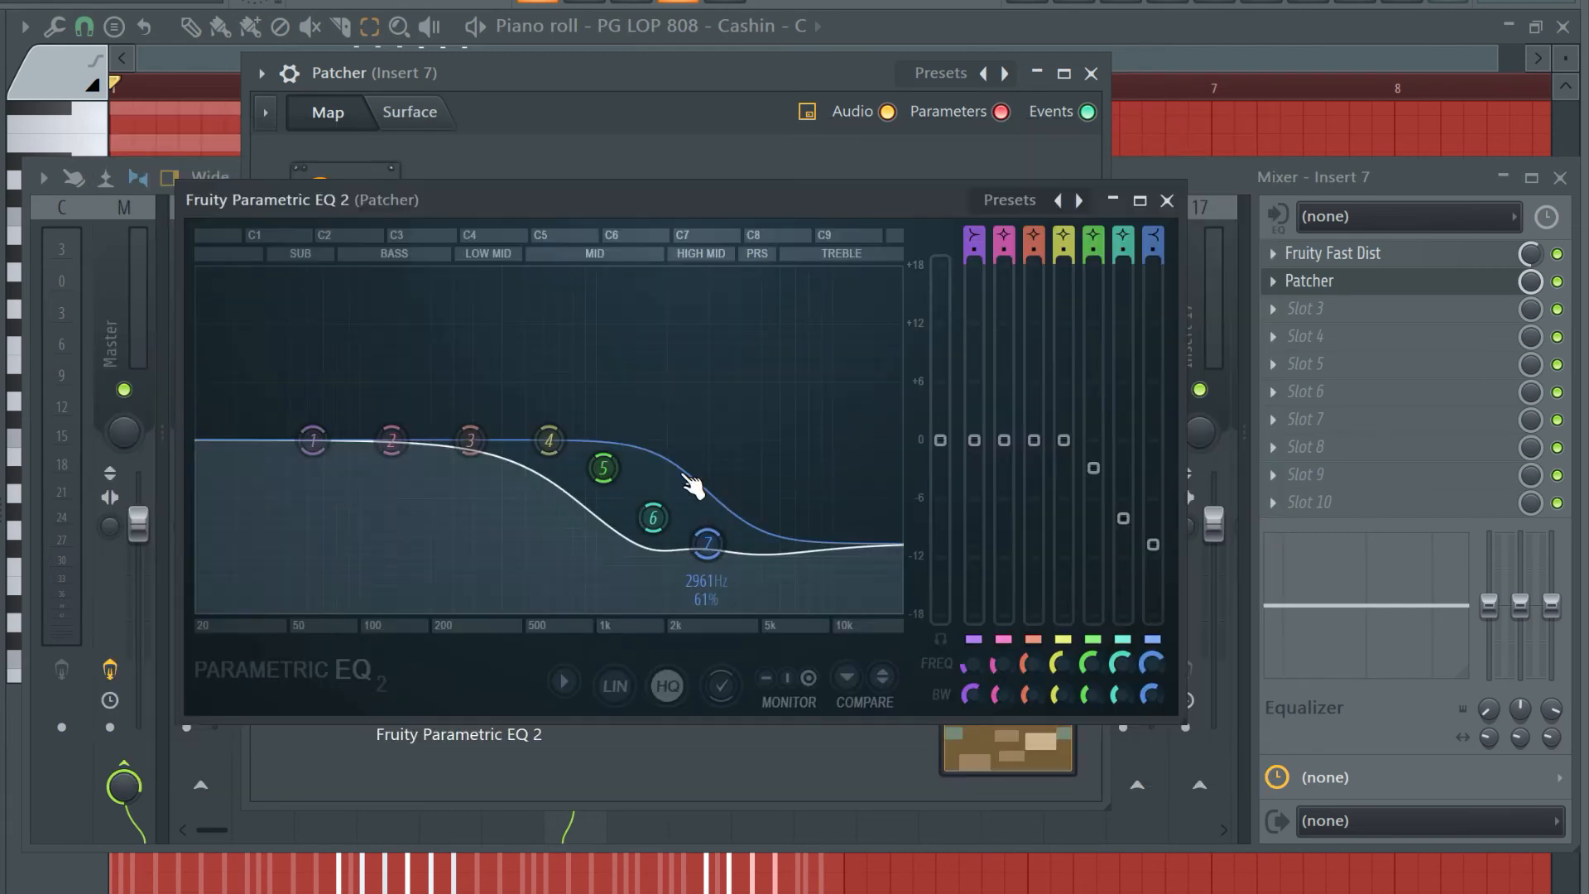
Close the Fruity Parametric EQ 2 and Patcher windows of Insert 7 and return to the channel rack
left_click_drag(692, 489, 650, 567)
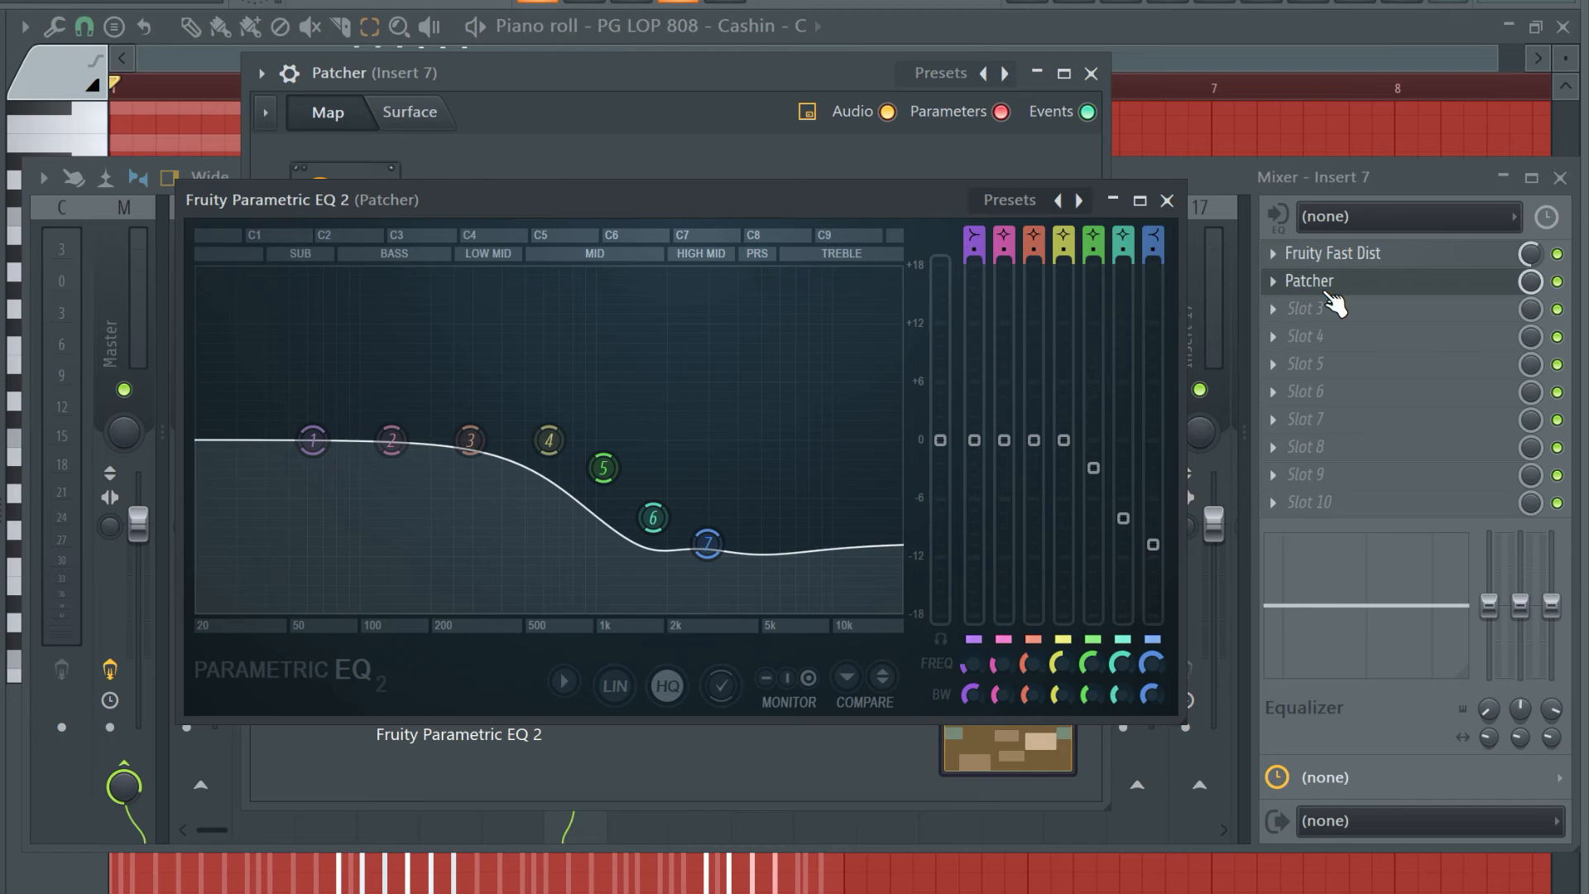
left_click(1167, 200)
left_click(1091, 73)
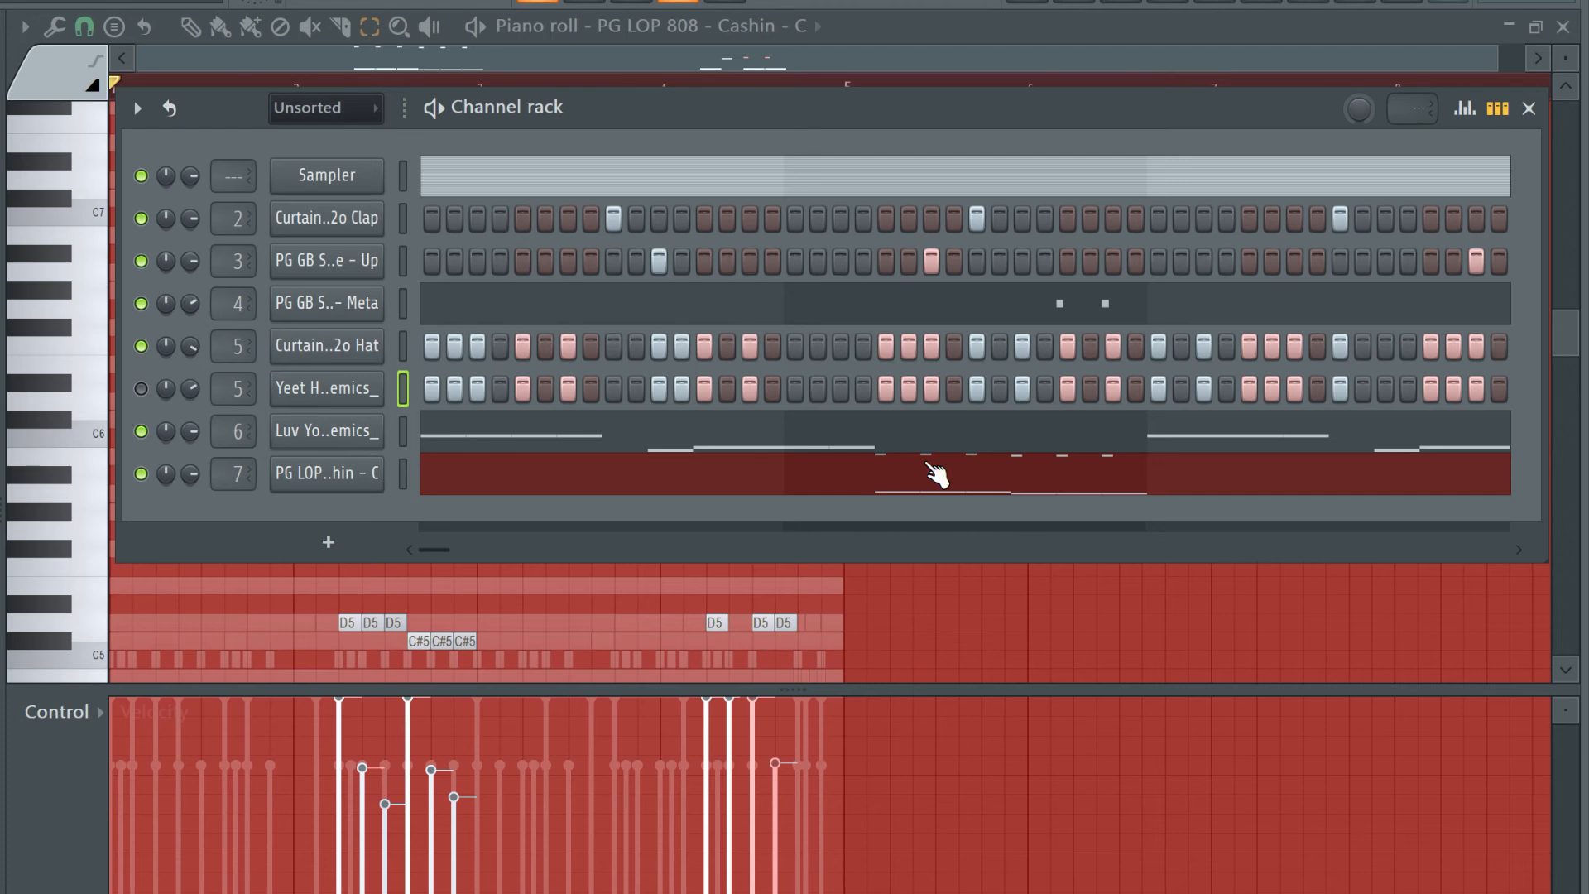
left_click(613, 389)
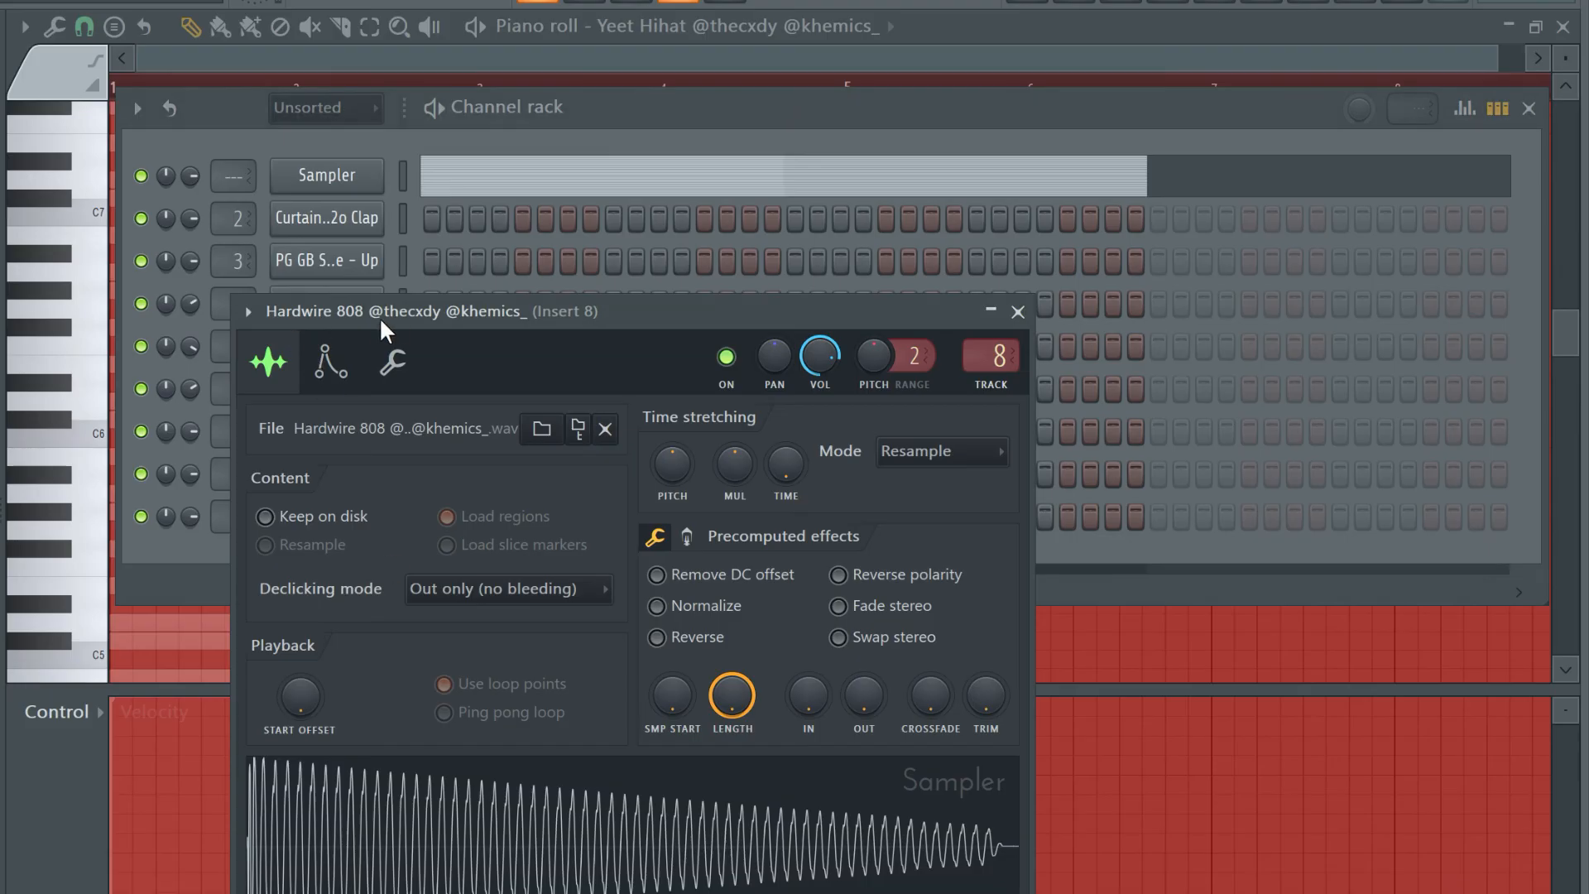
Open the Hardwire 808 piano roll and draw a long F#5 from the start of bar 1, followed by a short C#5
left_click_drag(379, 316, 384, 197)
left_click(321, 242)
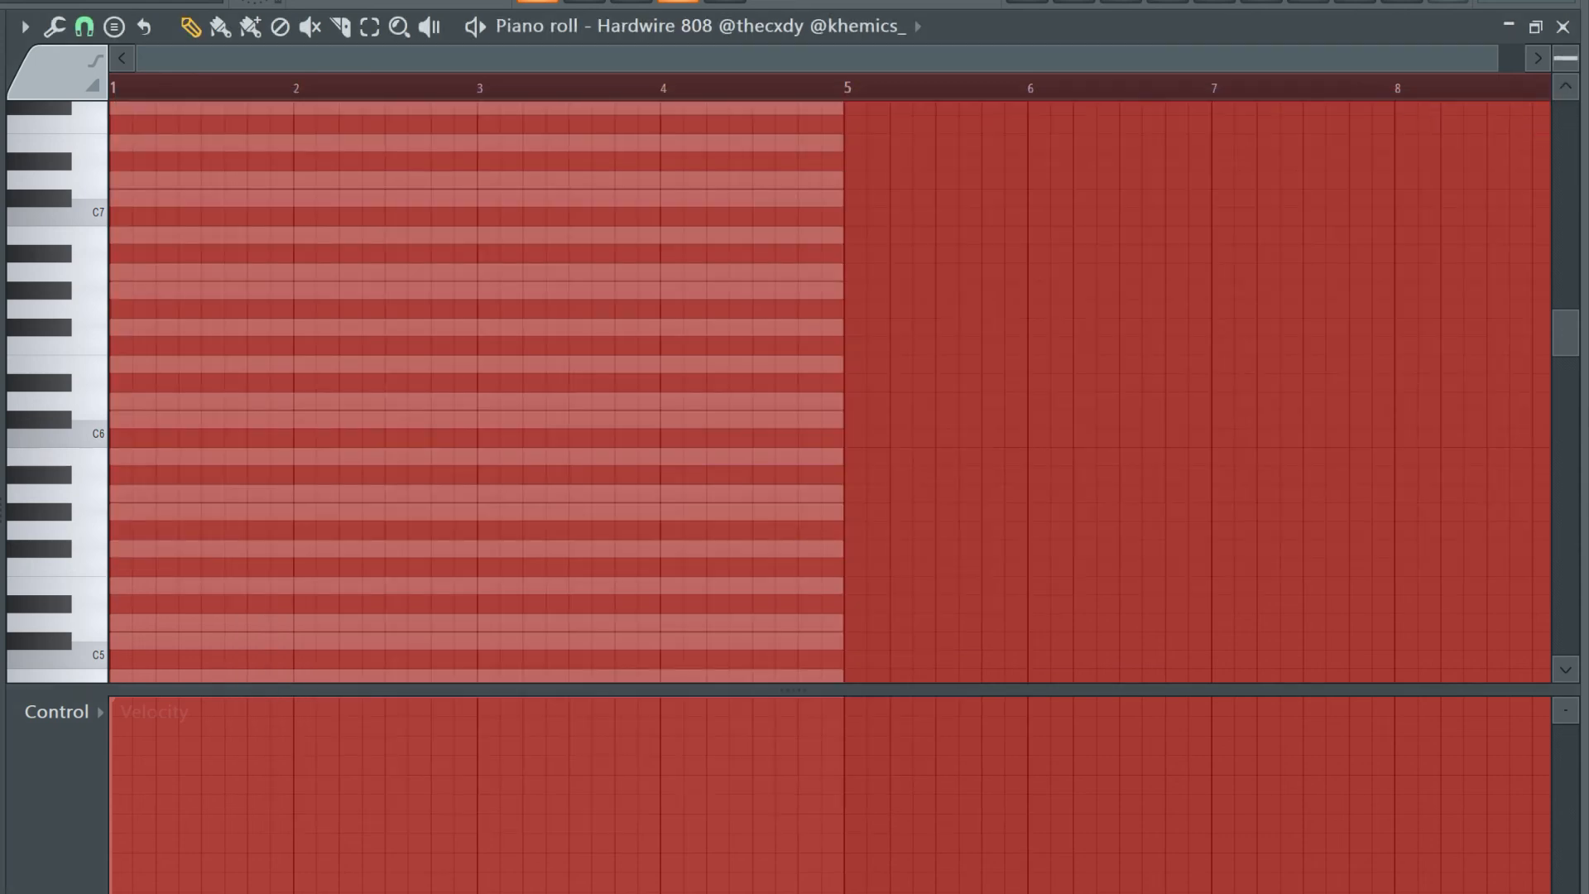
left_click_drag(1566, 59, 1567, 48)
scroll(453, 431, "down", 3)
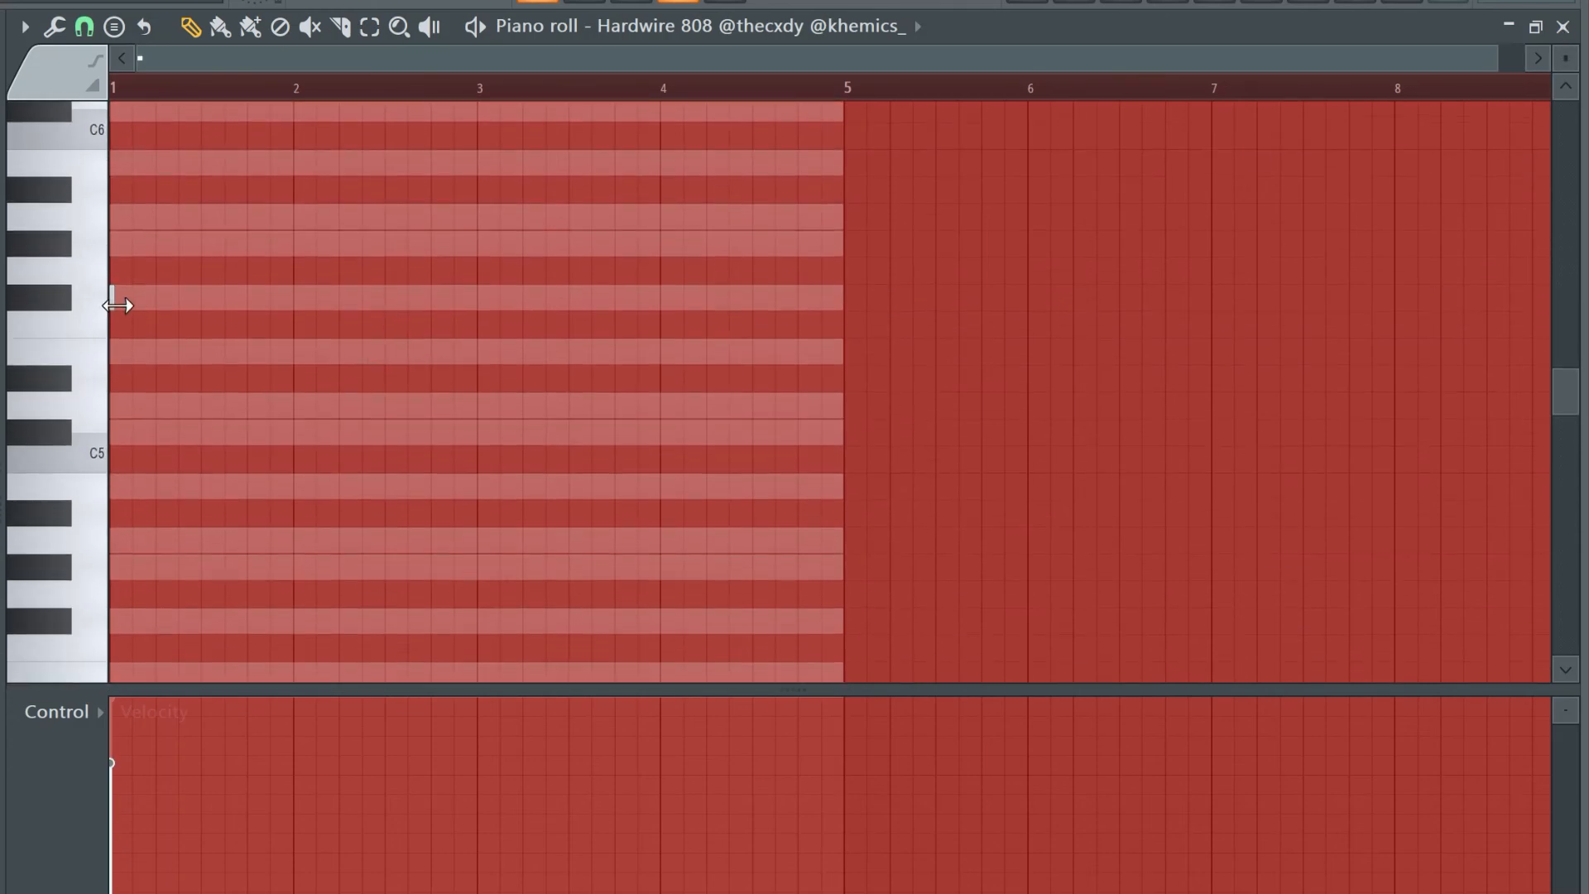
scroll(110, 488, "up", 3)
left_click_drag(296, 298, 400, 298)
left_click(413, 431)
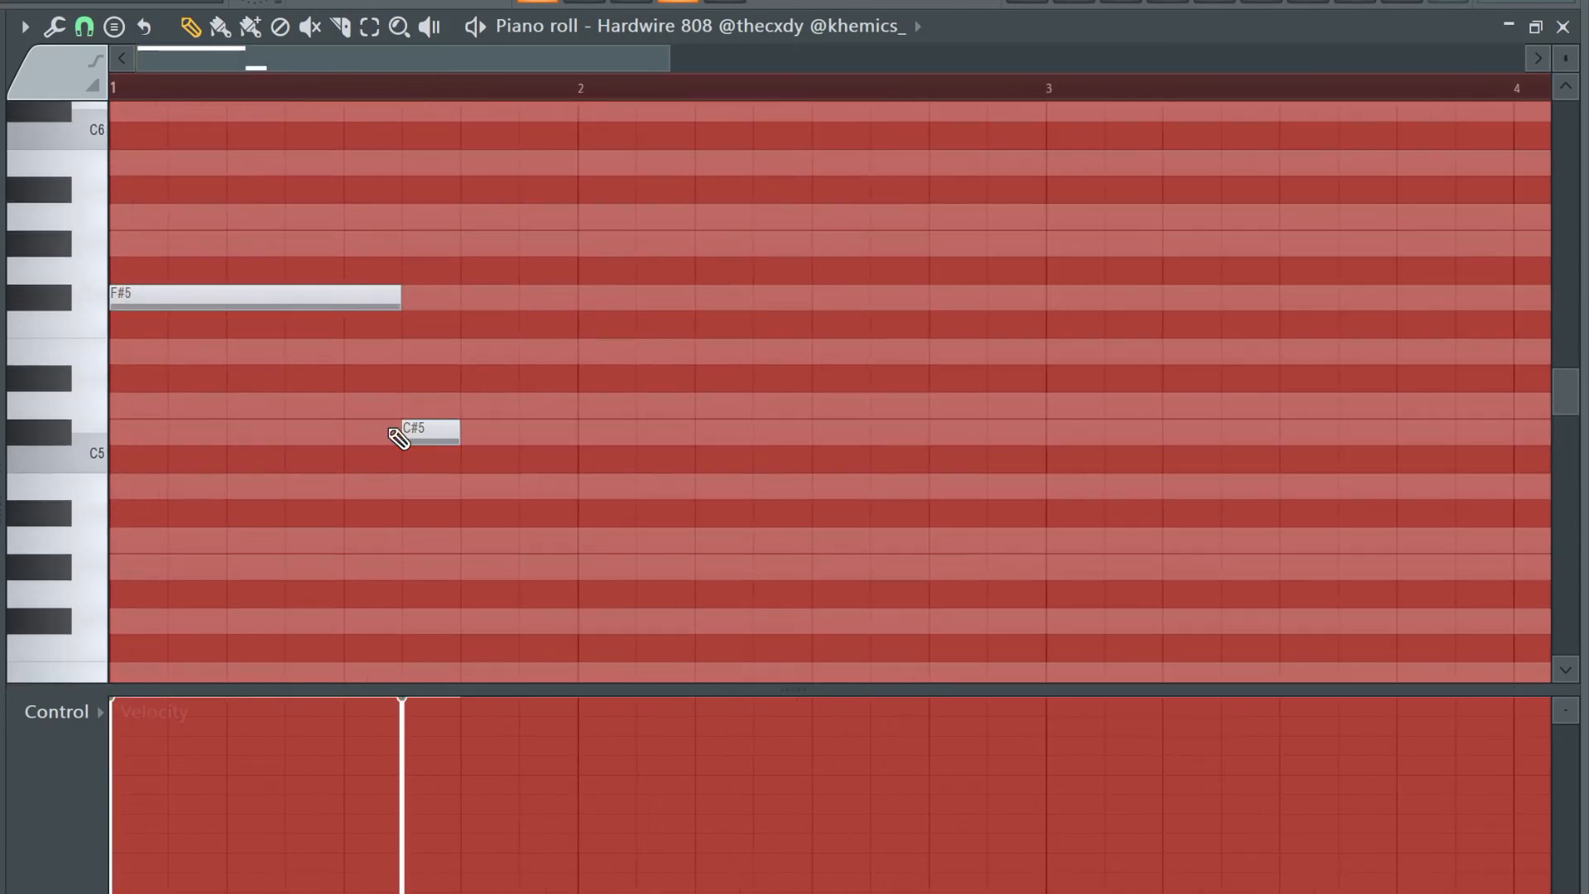
Arrange the C#5 before a long D5 in bar 1, add more D5 notes into bar 2, and play the pattern
left_click_drag(692, 431, 459, 431)
left_click(472, 405)
left_click(650, 406)
left_click_drag(1330, 334, 1324, 525)
key("space")
key("space")
scroll(166, 414, "up", 3)
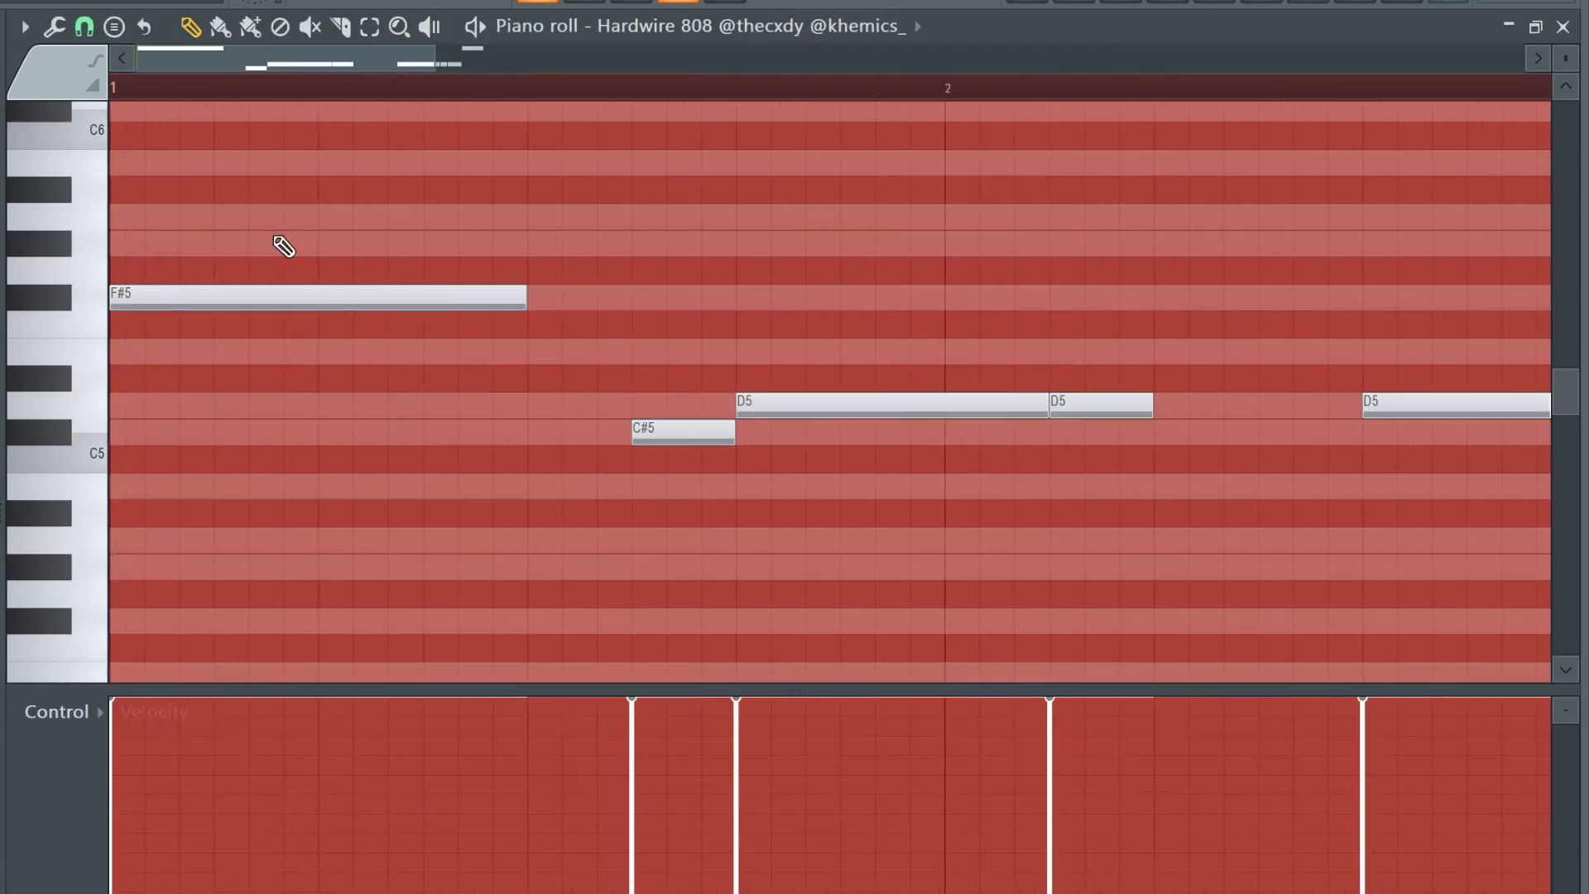
Shorten bar 1's F#5 and add a short F#4 on beat 2 that ends with it
left_click_drag(624, 299, 519, 299)
left_click(331, 620)
left_click_drag(733, 620, 418, 619)
left_click_drag(519, 299, 417, 299)
Build a run of three short F#5 notes around the start of bar 3, and add C#5 and a long D5 toward its end
left_click_drag(894, 406, 893, 299)
left_click(869, 298)
scroll(938, 301, "down", 2)
left_click(766, 431)
left_click(836, 406)
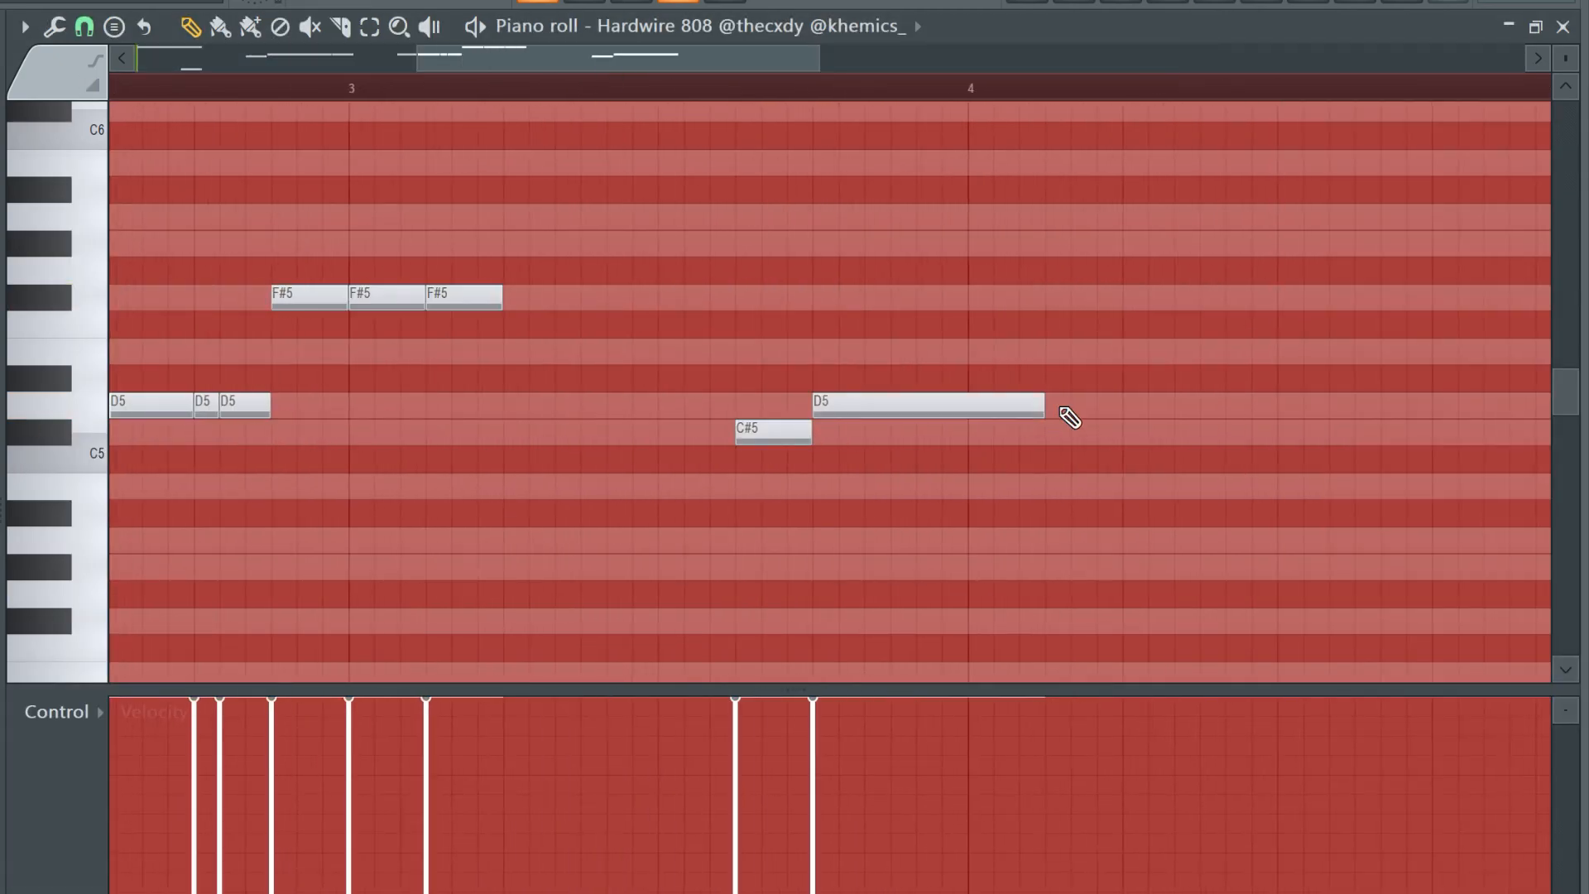
Add a short D5 in bar 4, place rising G#5 and A5 notes with one more note after them, and play the pattern
left_click(1067, 406)
left_click(815, 322)
left_click(894, 296)
left_click(976, 187)
key("space")
key("space")
Move bar 4's last note down to D5, shorten it, fill the bar's end with very short D5 repeats, and play the pattern
scroll(834, 231, "up", 3)
left_click_drag(828, 238, 828, 565)
left_click_drag(872, 572, 720, 579)
left_click(728, 569)
left_click(786, 570)
left_click(843, 569)
key("space")
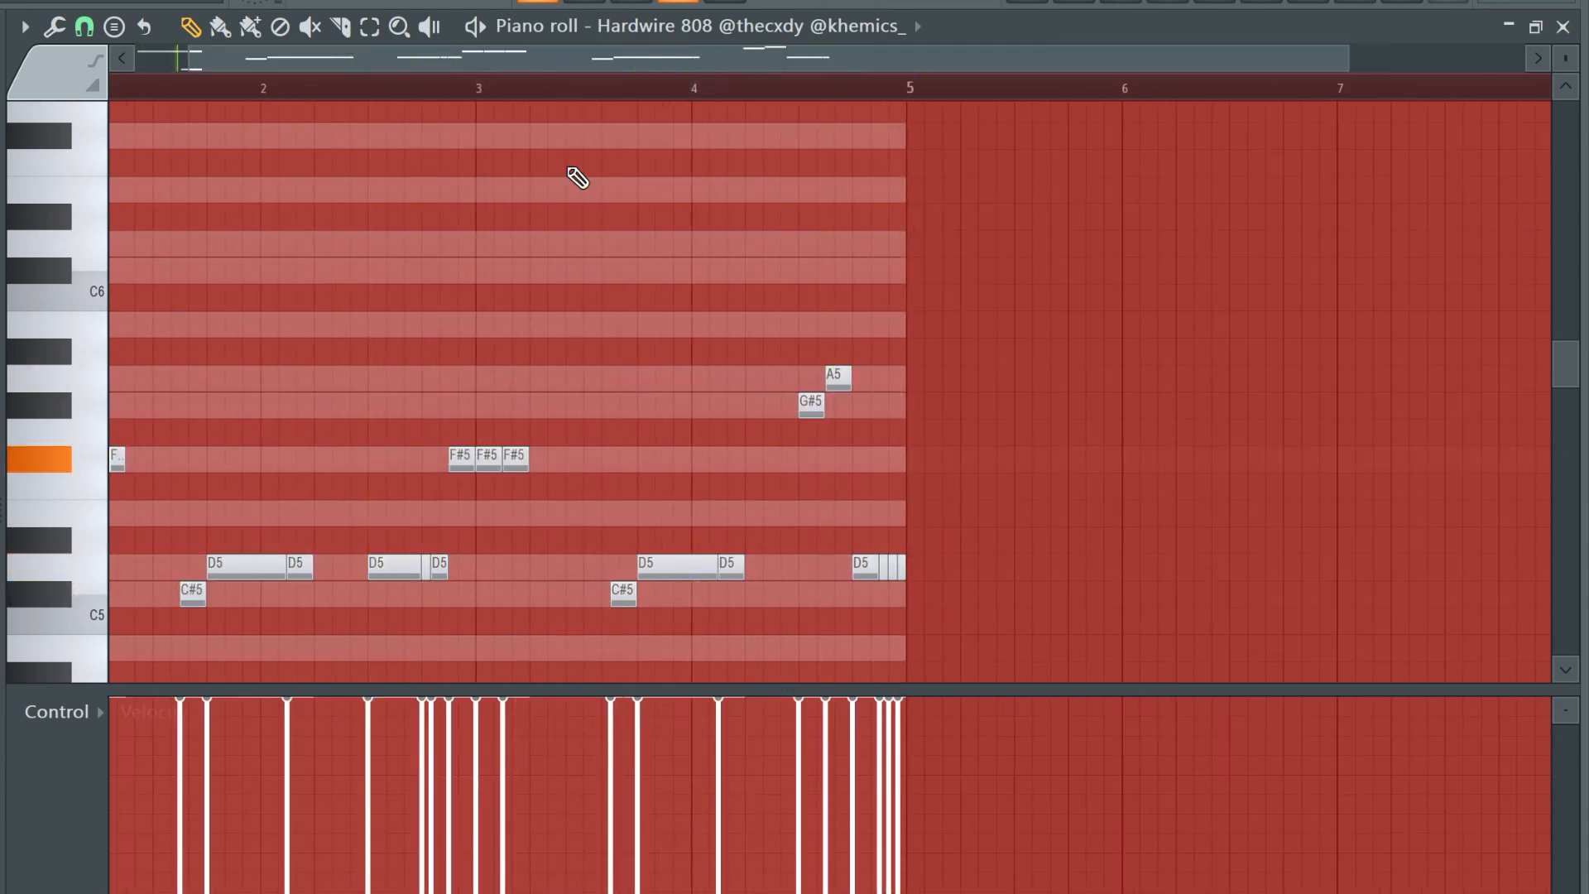
left_click_drag(619, 60, 563, 60)
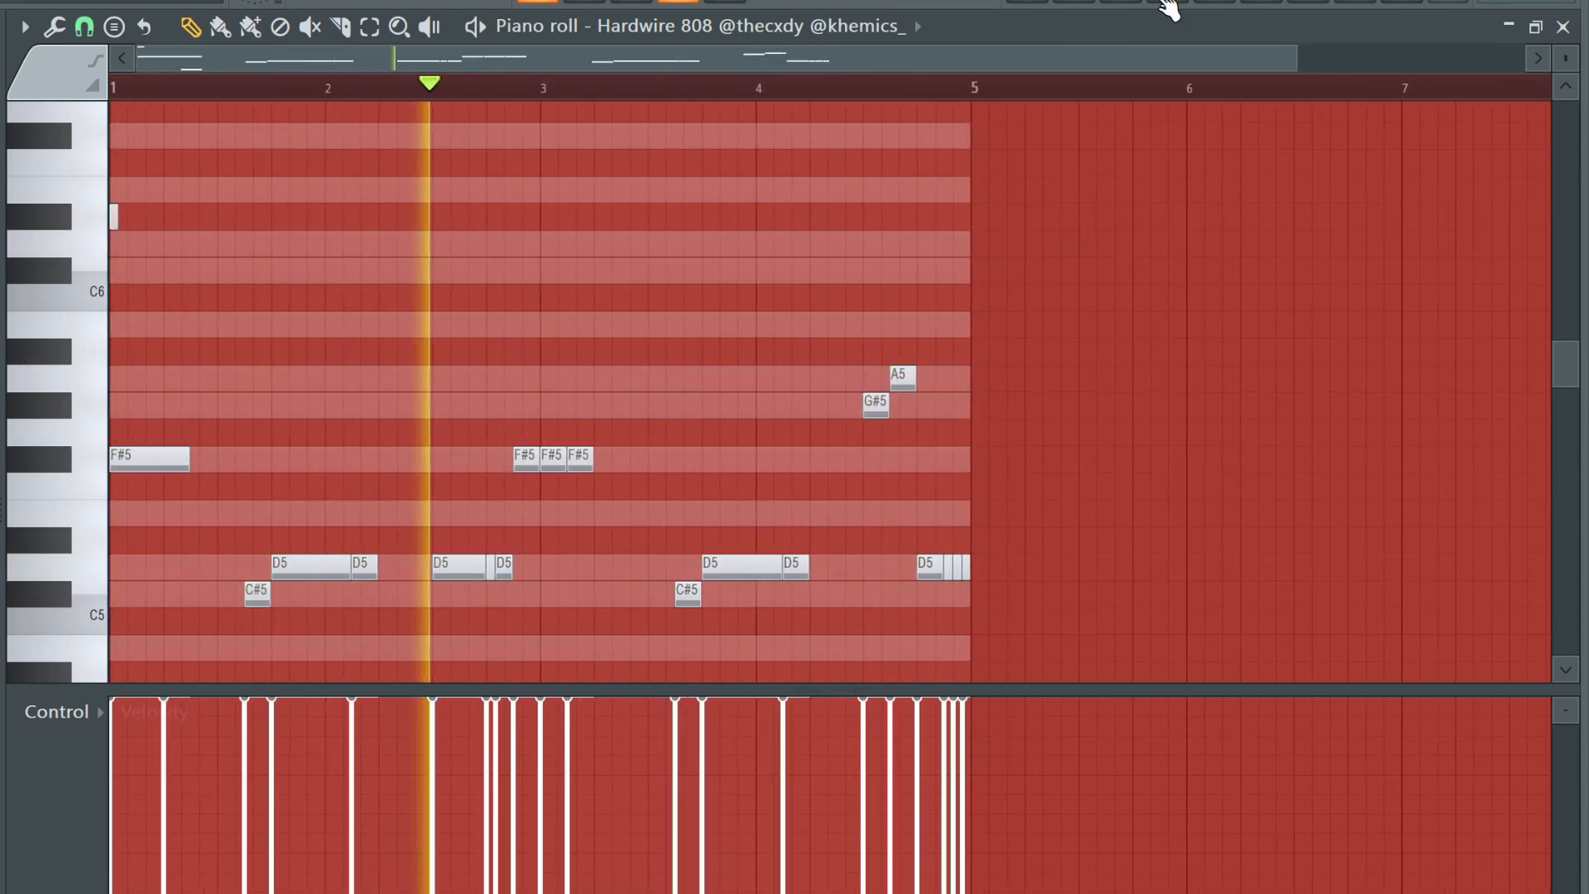
Lower the mixer level of Insert 8 for the Hardwire 808, close the mixer and return to the full playlist arrangement
key("F9")
left_click_drag(652, 550, 653, 543)
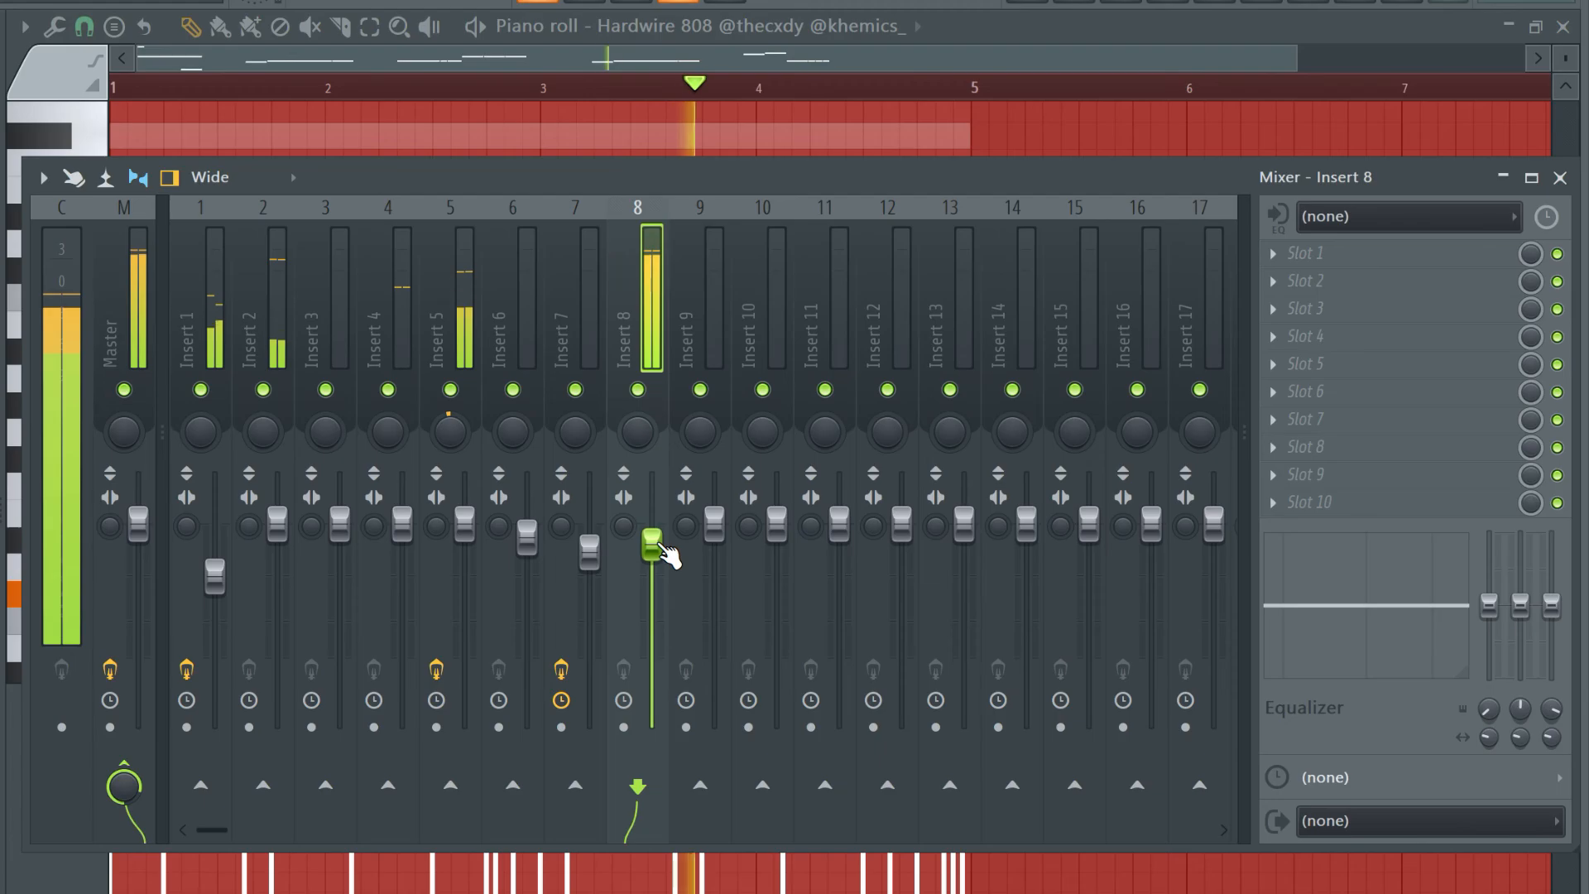
key("Escape")
key("Escape")
key("Escape")
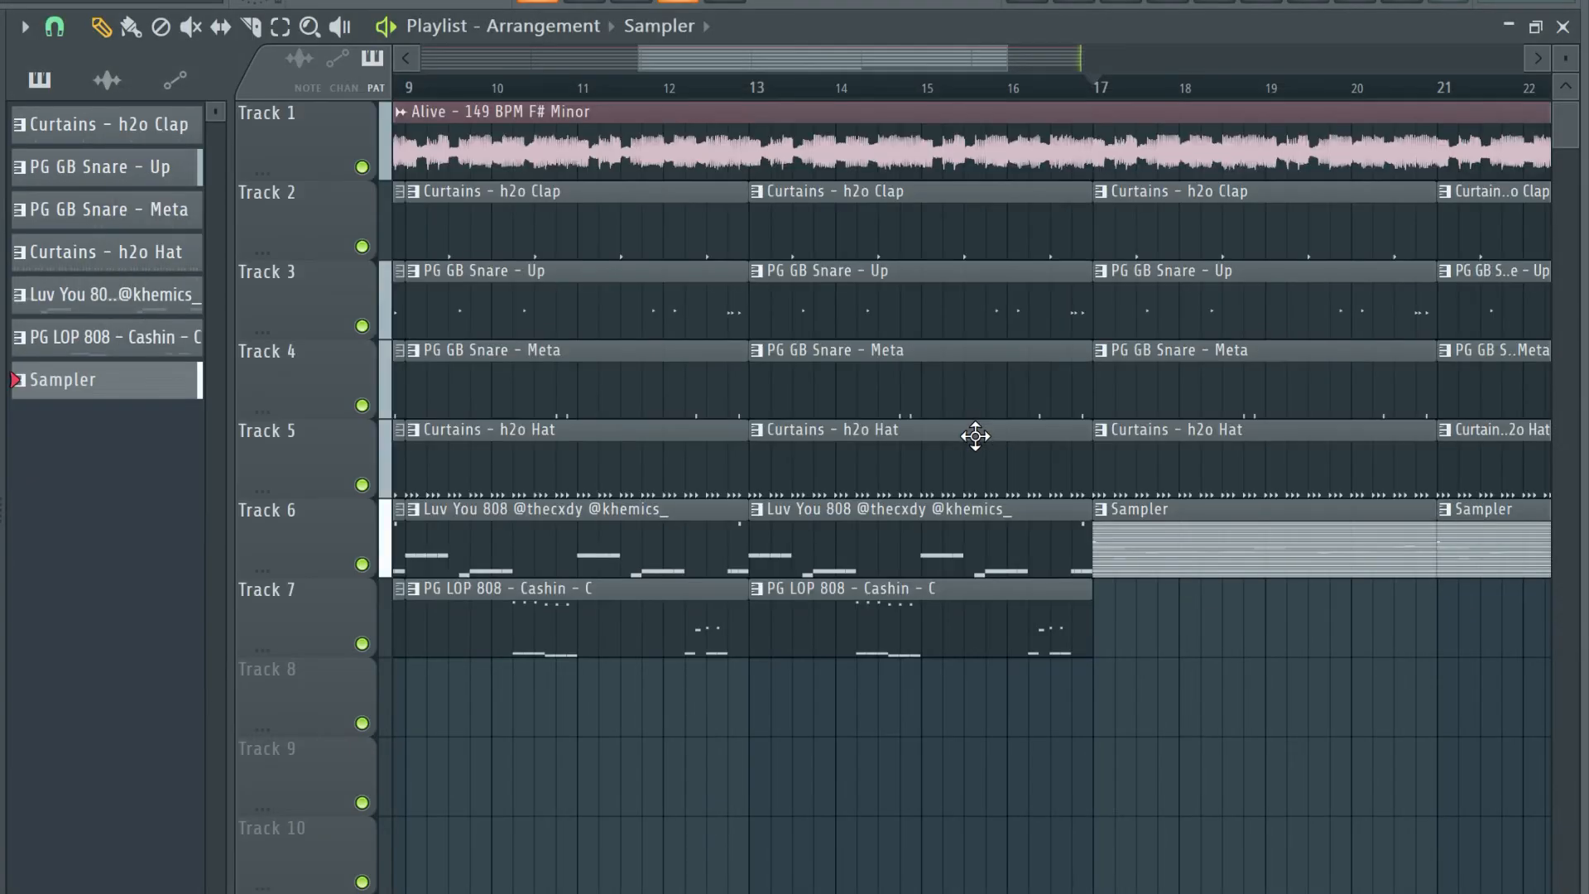
scroll(976, 437, "down", 5)
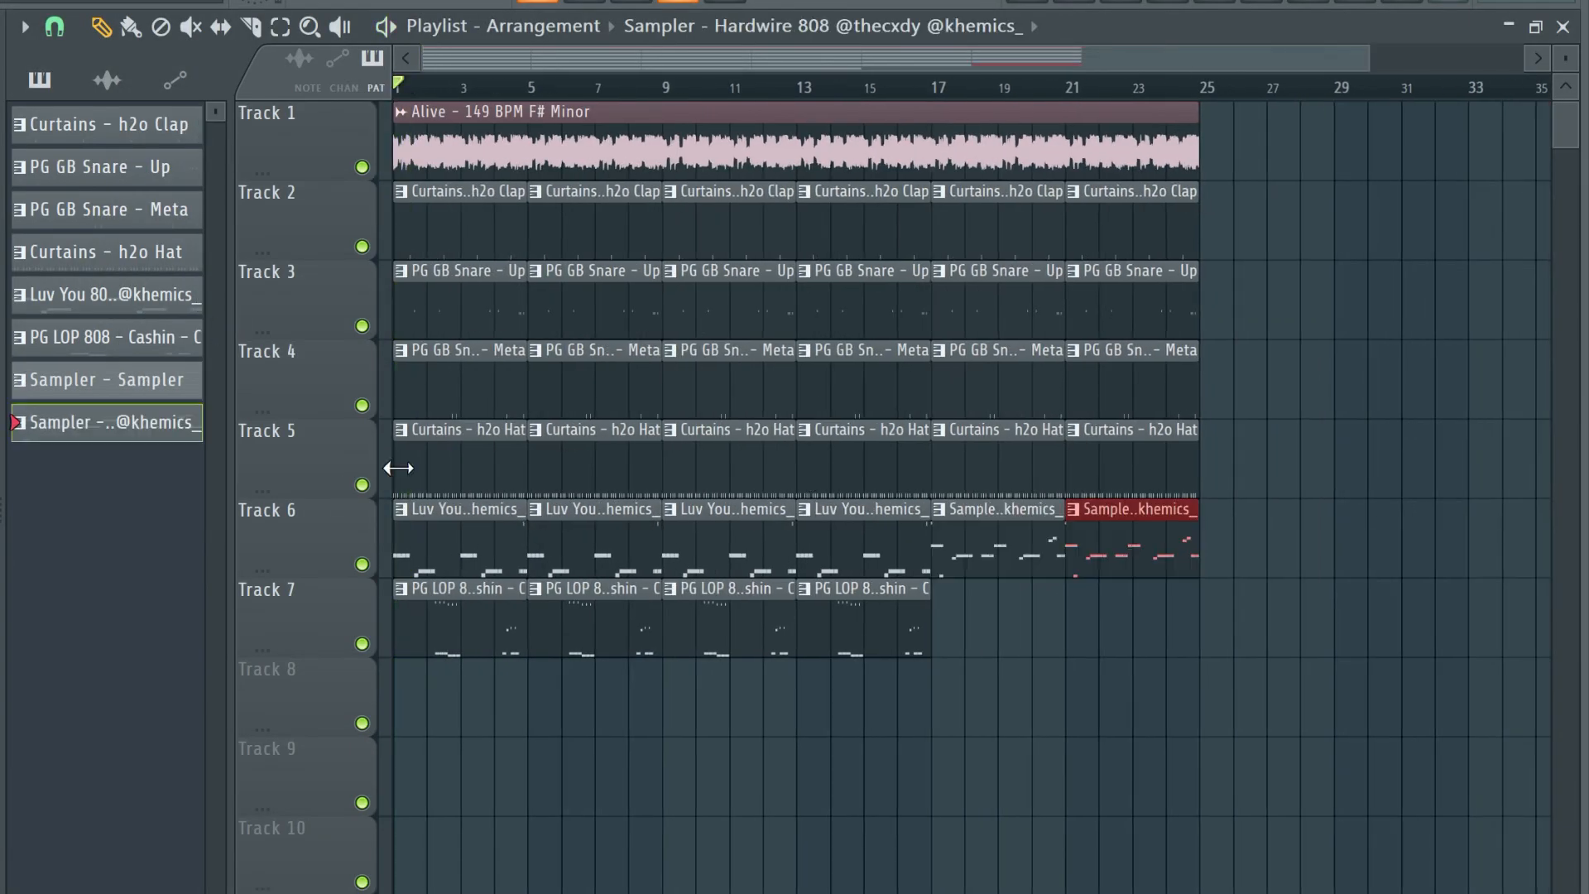
Select the Luv You 808 pattern, load Blast 808 - C.wav into its channel, turn off its loop points and shorten its fade-out
left_click(482, 546)
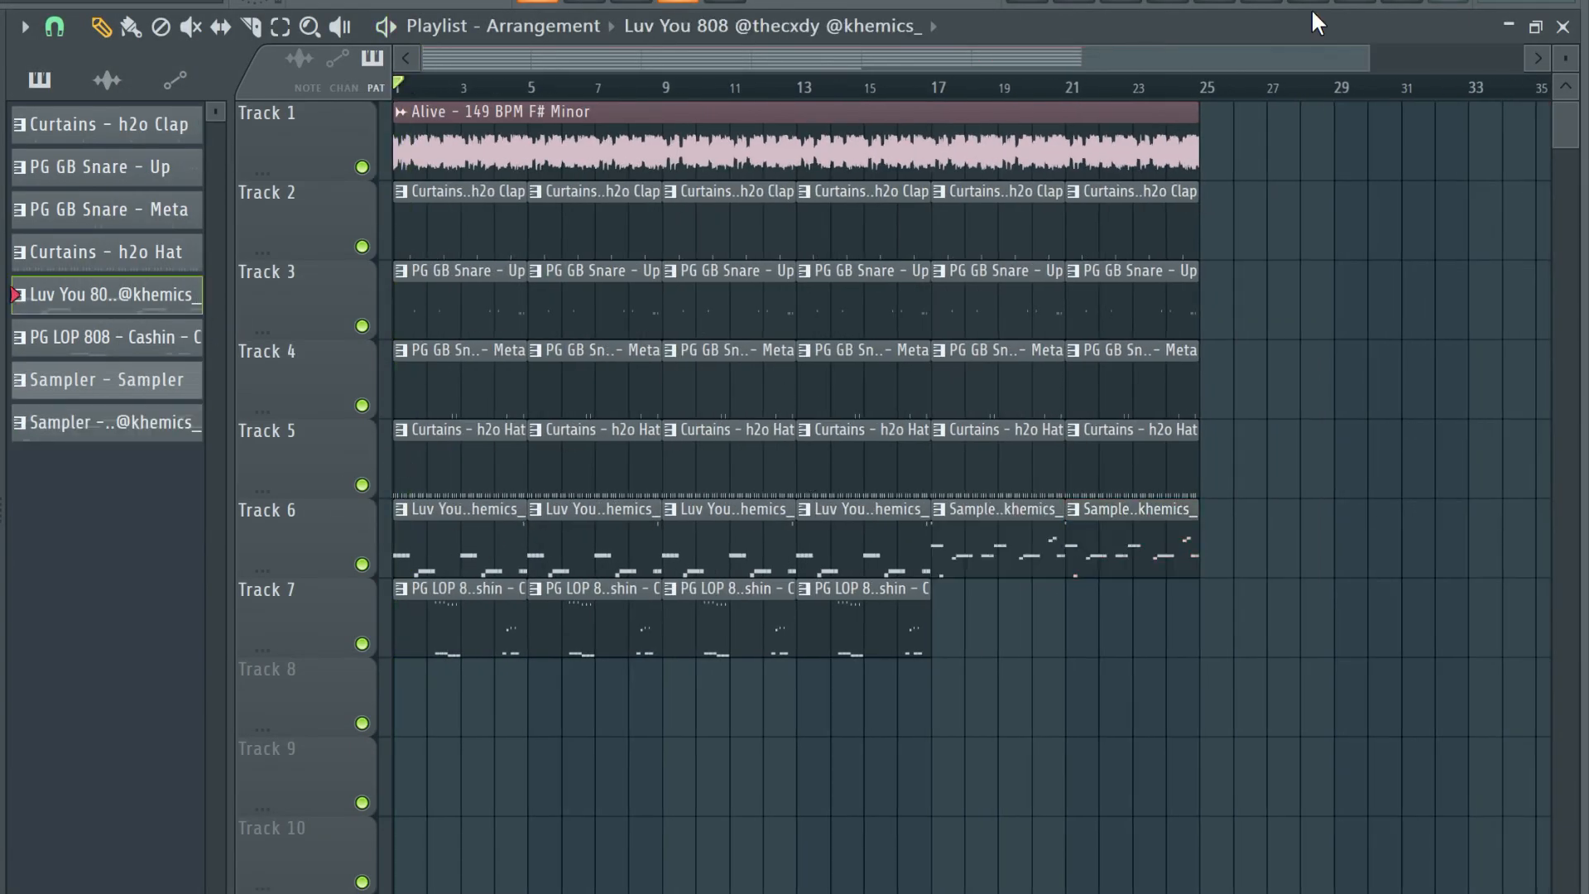
key("F6")
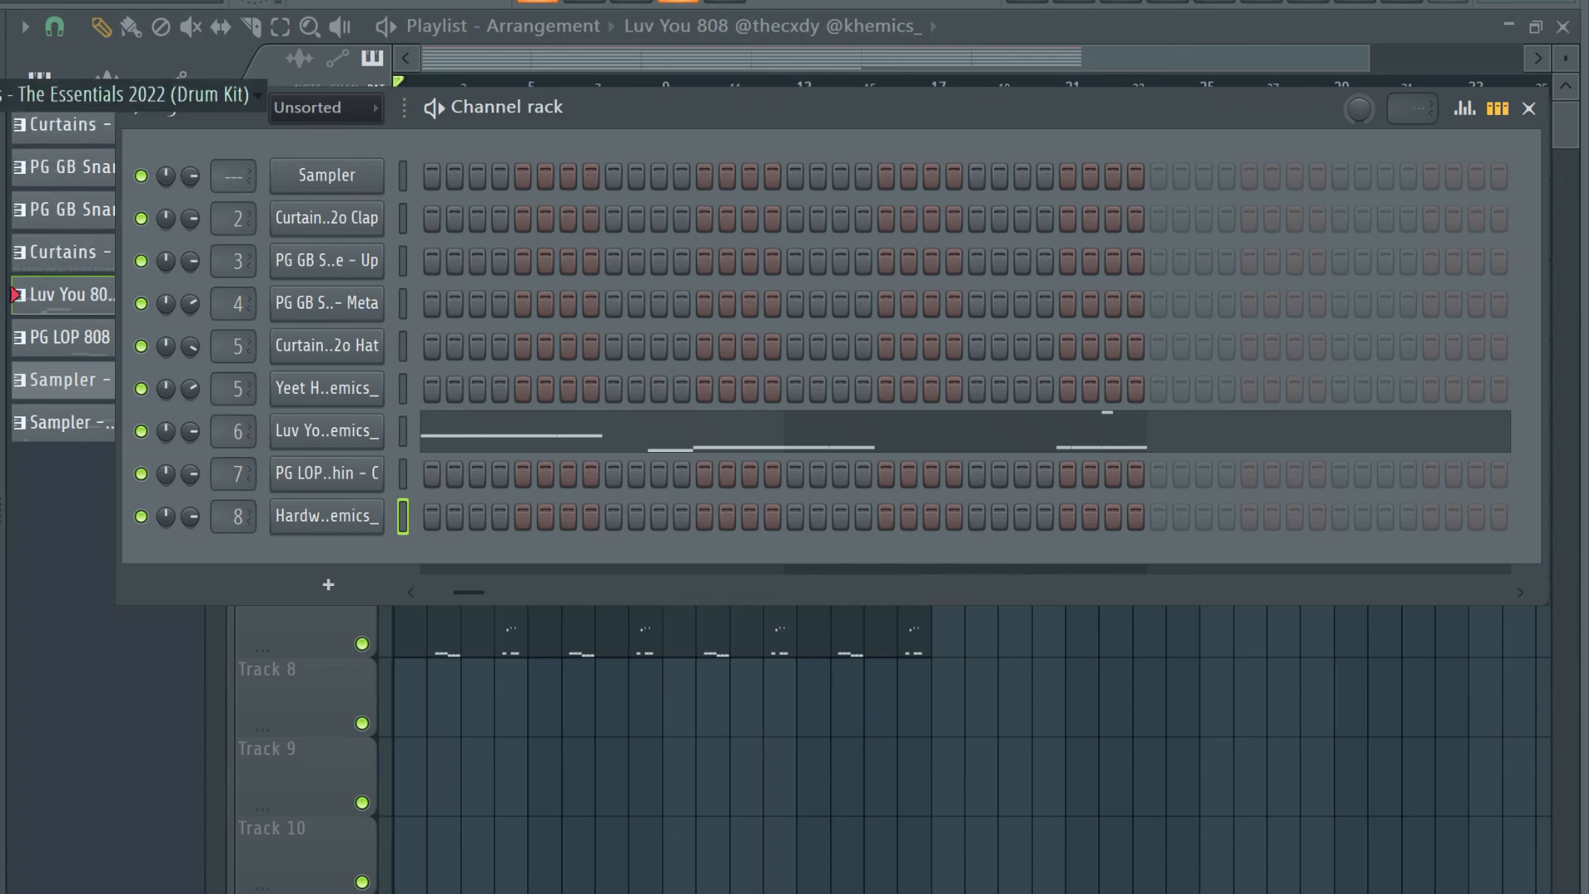
left_click(327, 432)
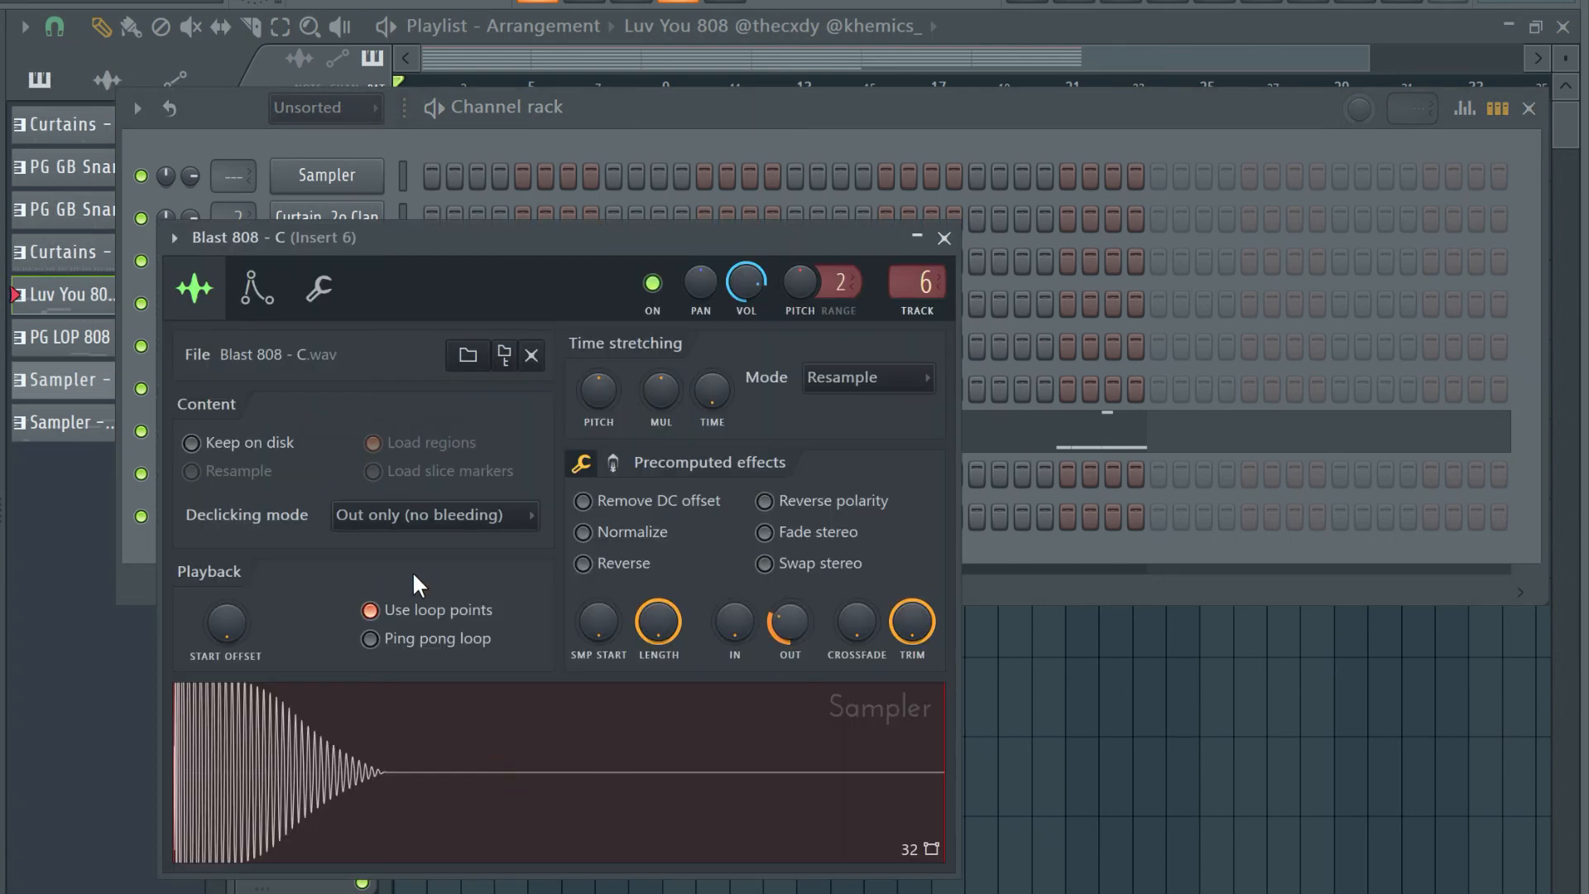
left_click_drag(789, 631, 786, 628)
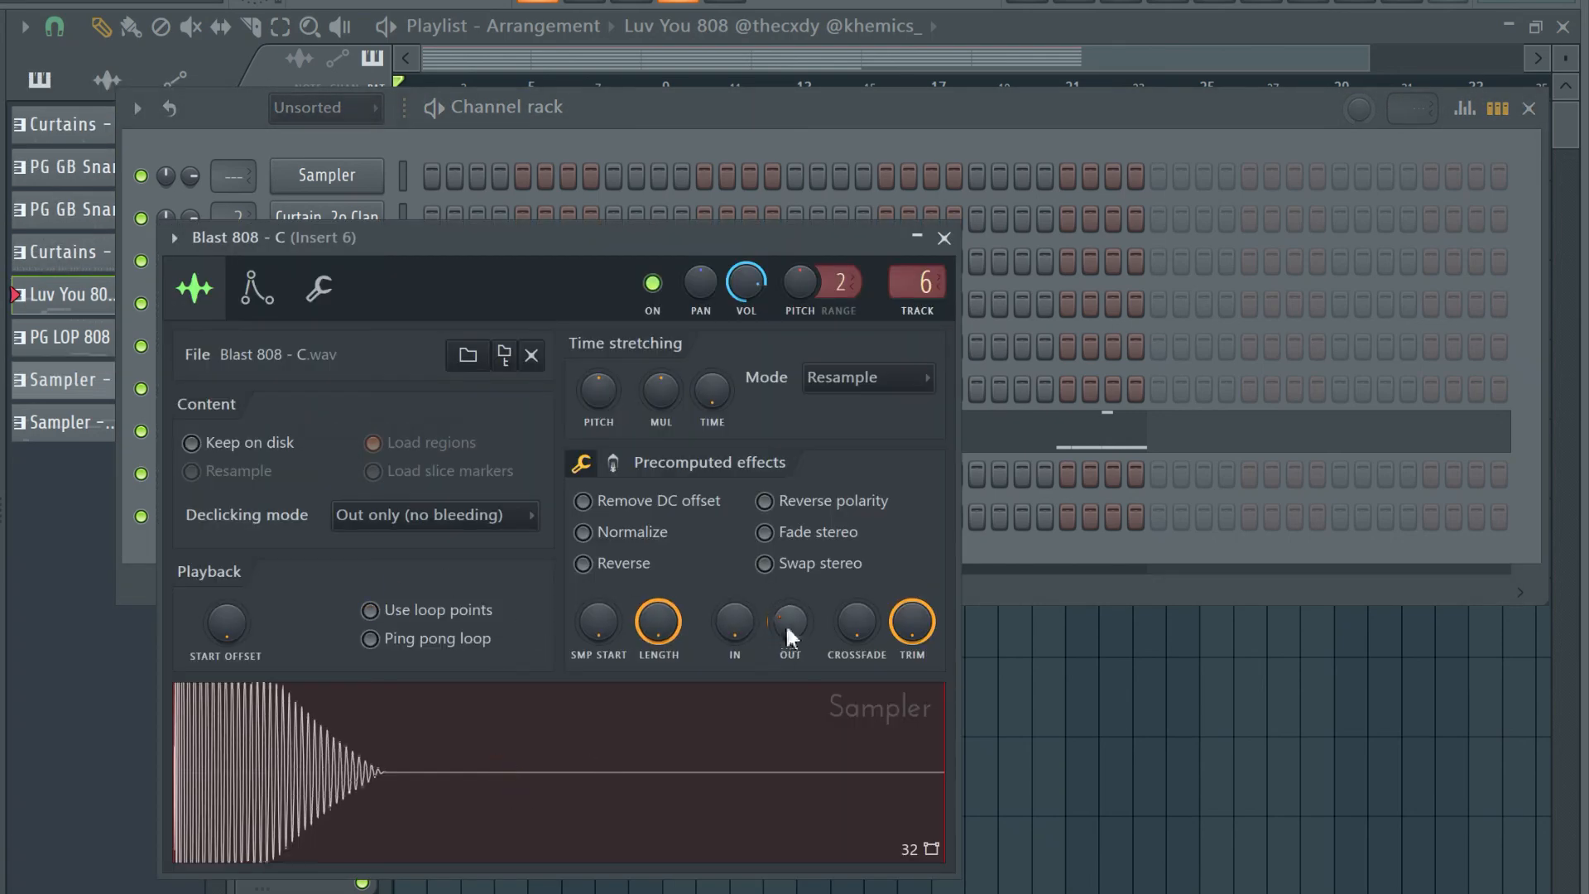
left_click(613, 465)
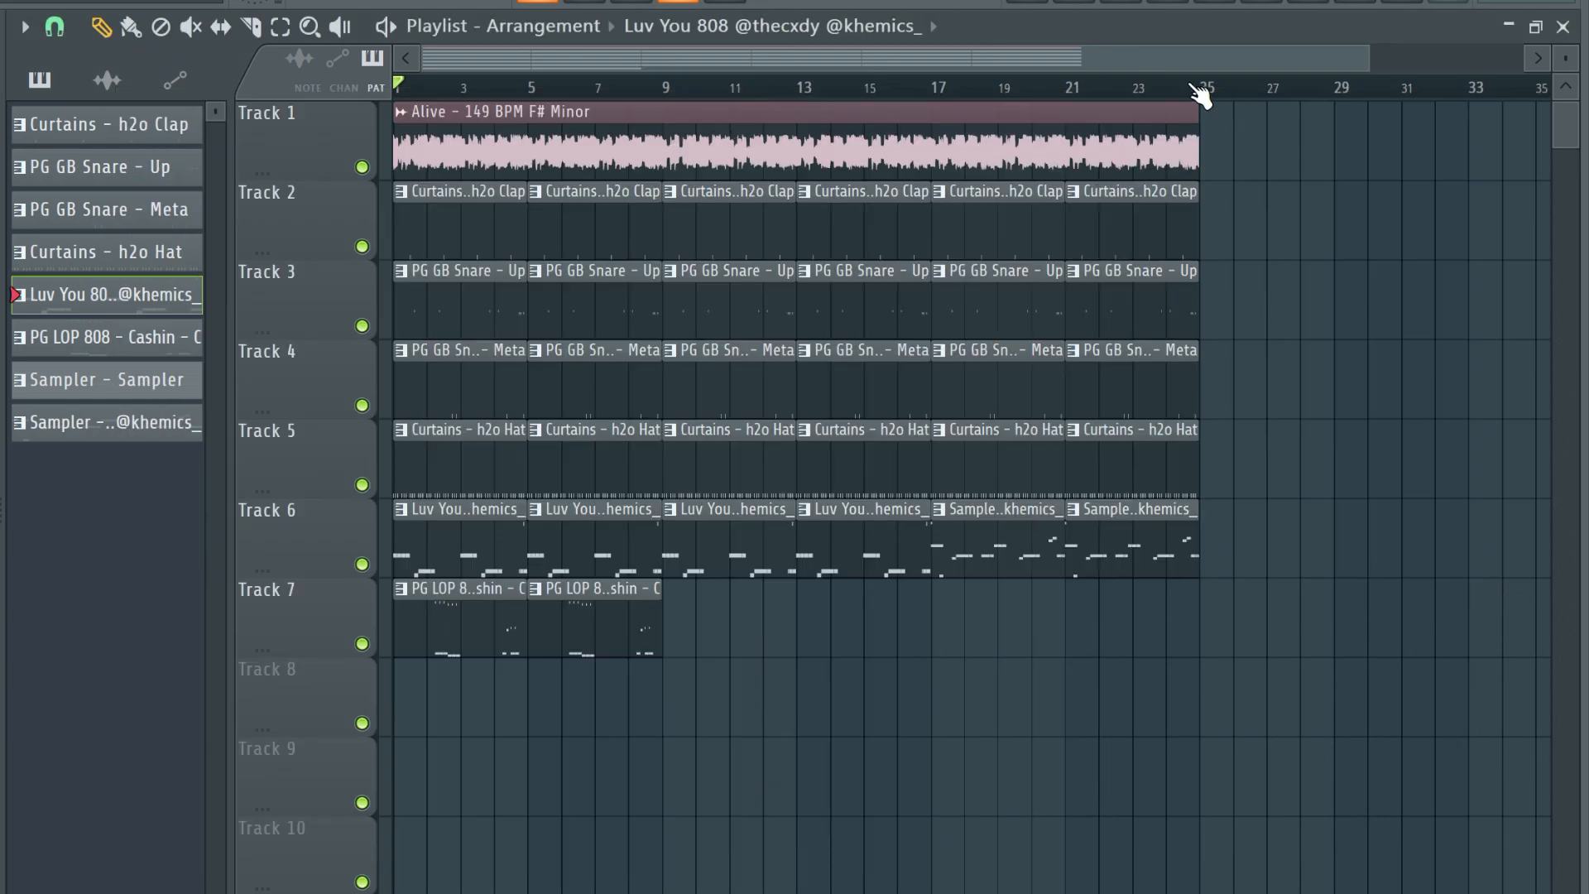
Play the arrangement and select the Alive - 149 BPM F# Minor audio clip on Track 1
key("space")
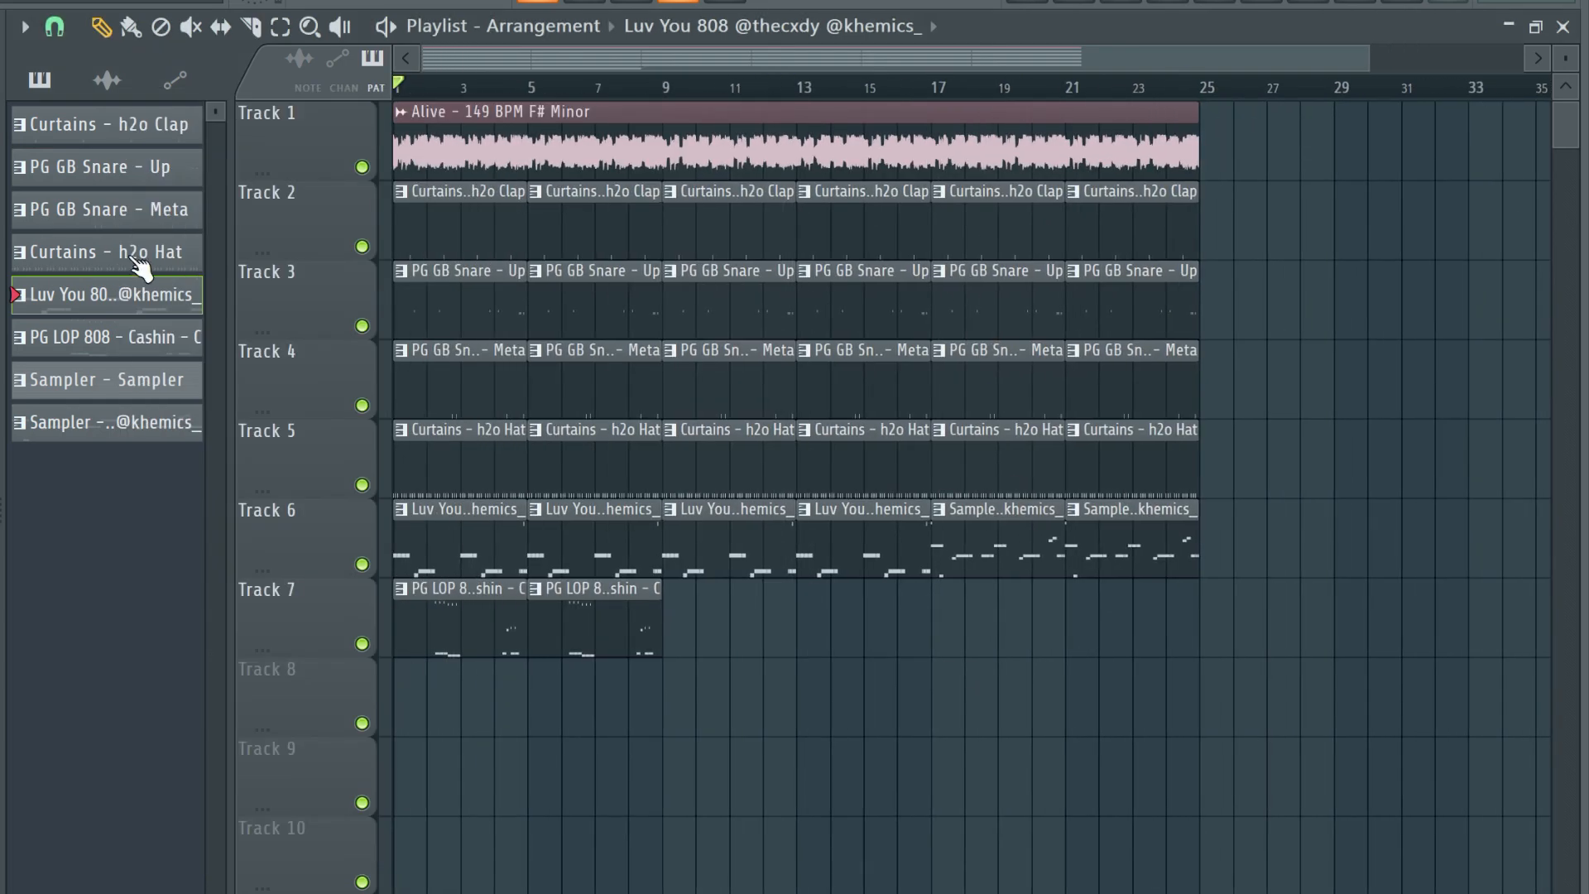
left_click(656, 171)
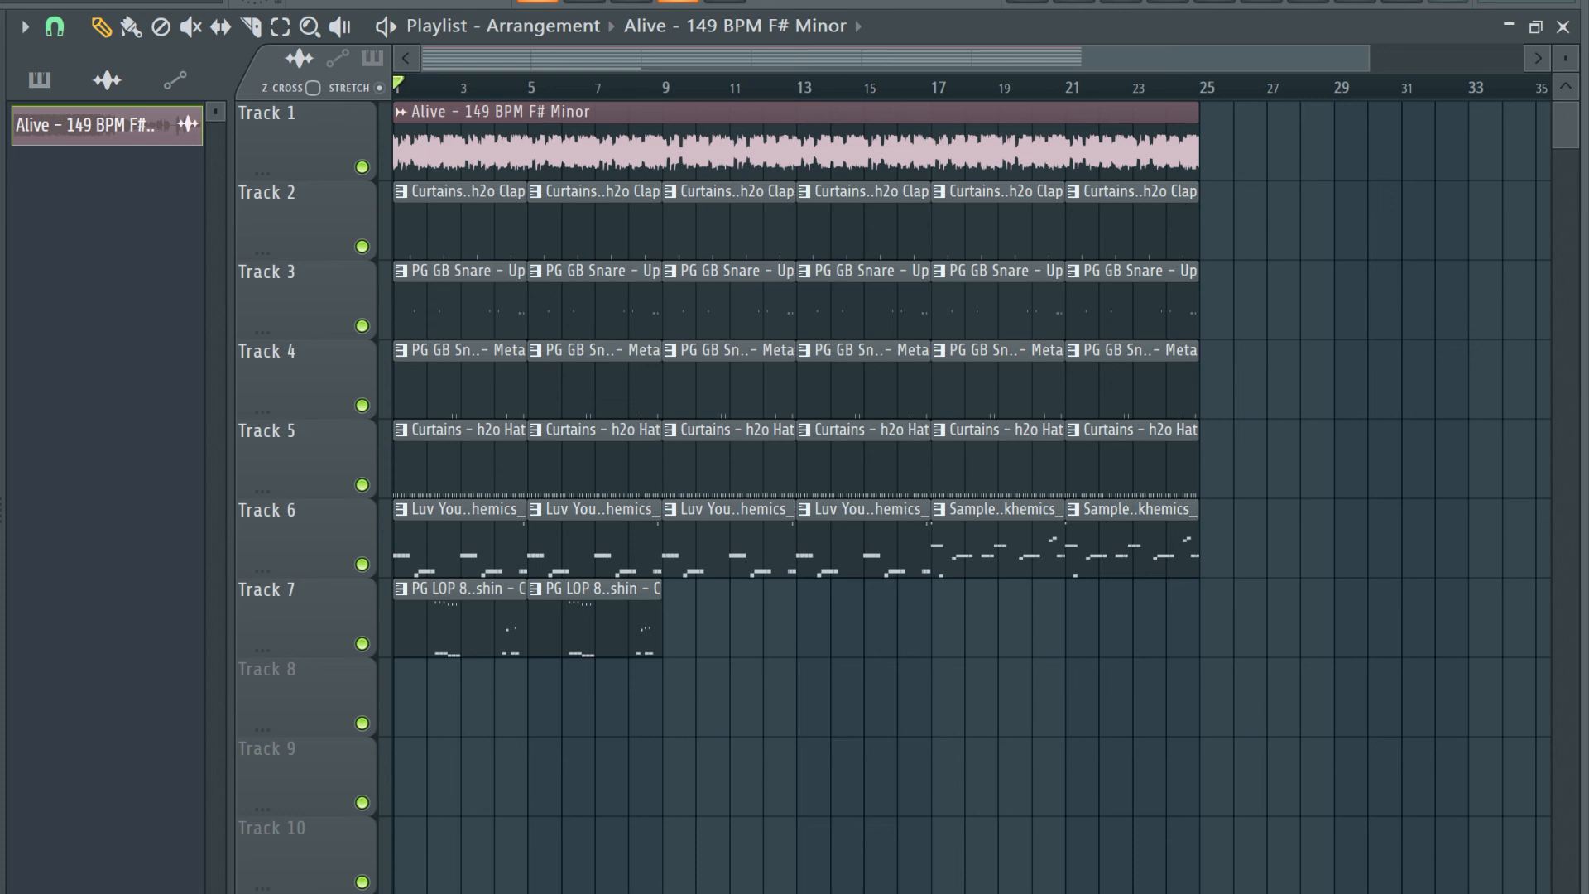